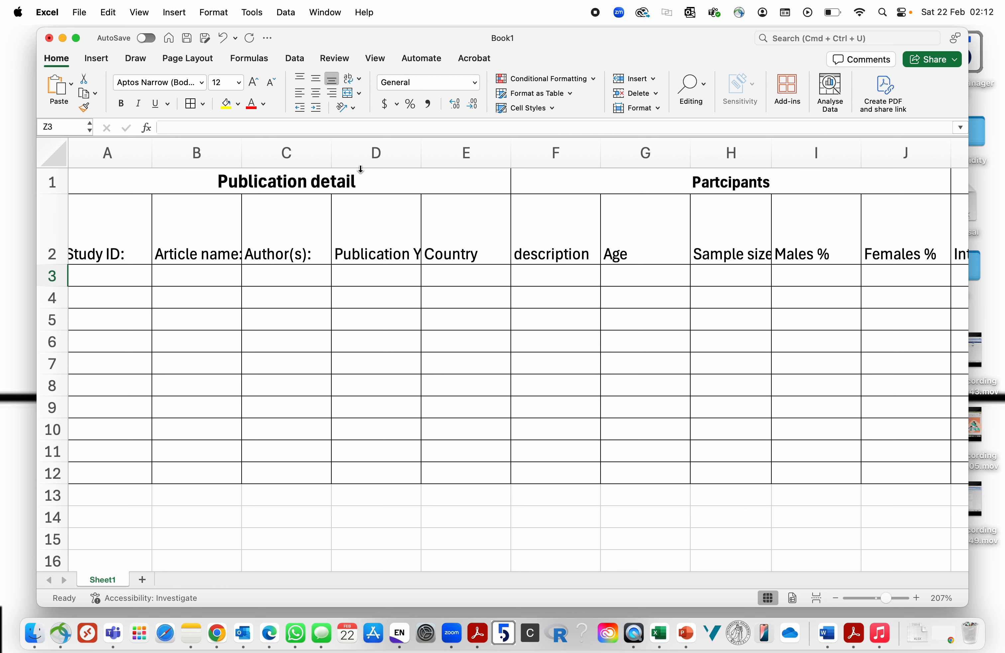
# Change the merged heading above columns A to E to "Publication detailS"
pyautogui.doubleClick(358, 182)
pyautogui.write('S')
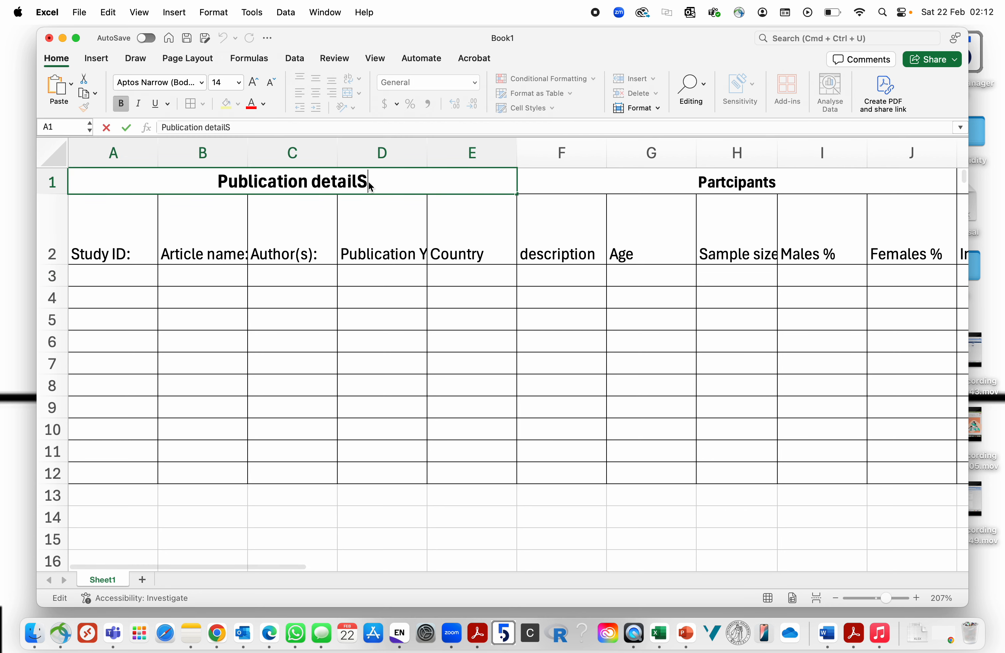
pyautogui.click(275, 237)
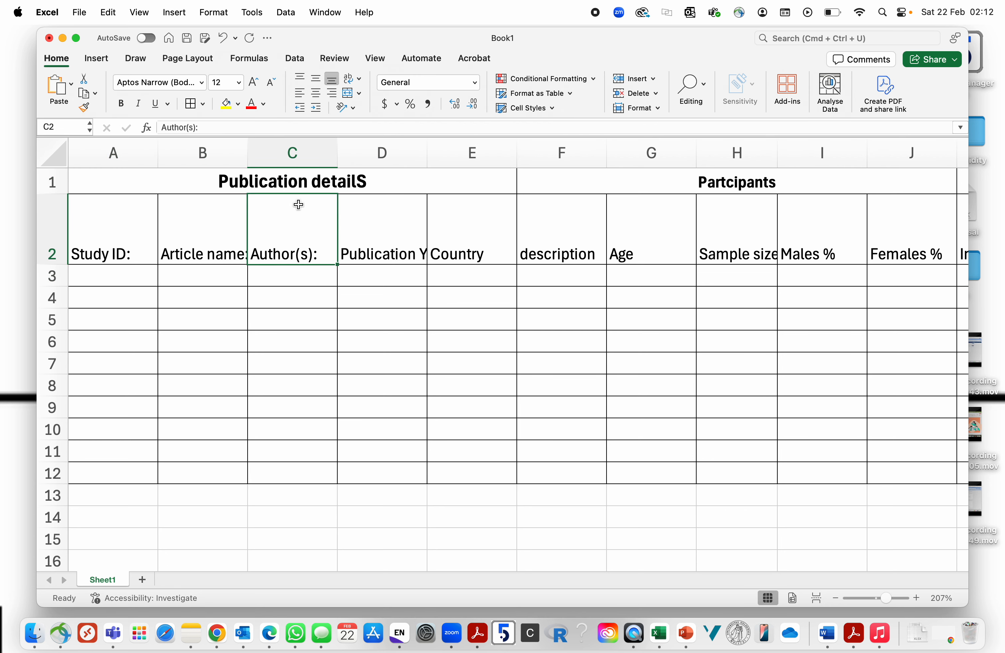
# Review the publication column headings in row 2, from Study ID through Country
pyautogui.click(168, 259)
pyautogui.click(138, 259)
pyautogui.click(200, 257)
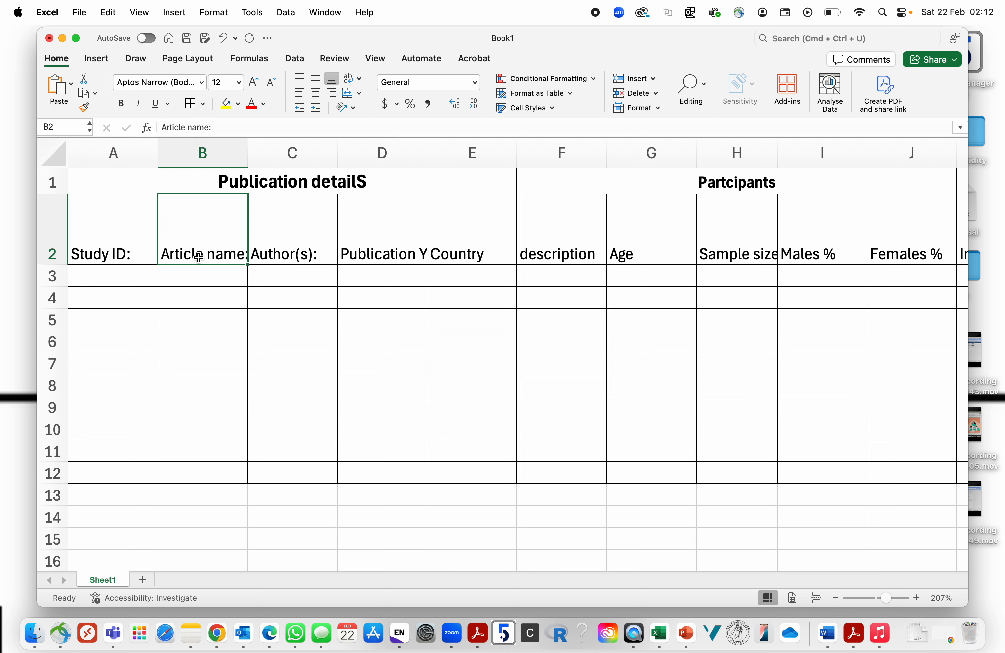
pyautogui.click(284, 249)
pyautogui.click(370, 243)
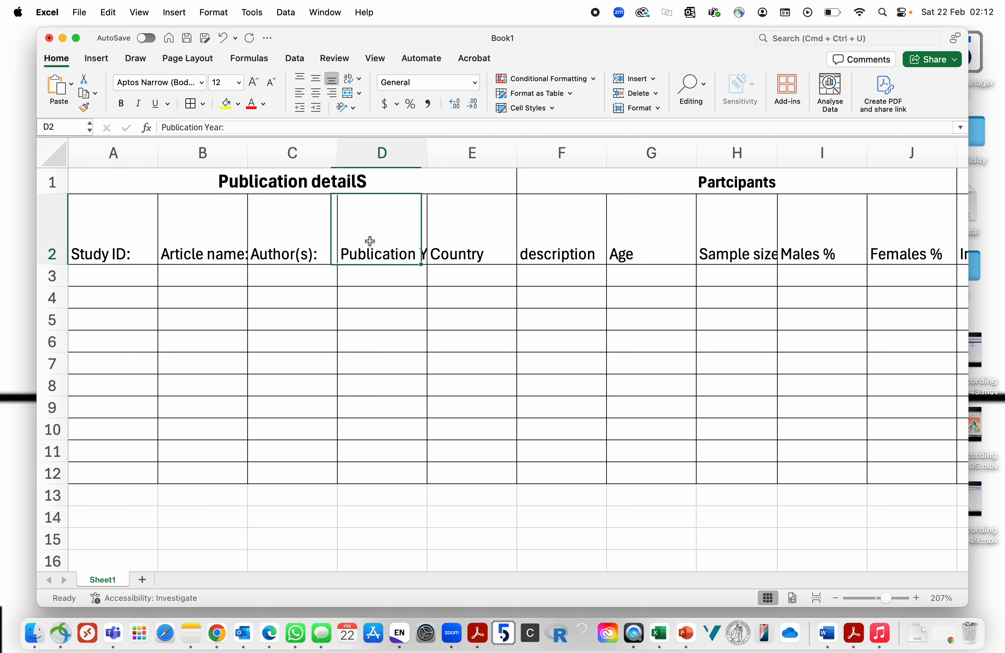
pyautogui.click(460, 229)
# Examine the participants section heading and its description, age, sample size, males and females column headings
pyautogui.hscroll(5, 462, 231)
pyautogui.hscroll(2, 461, 231)
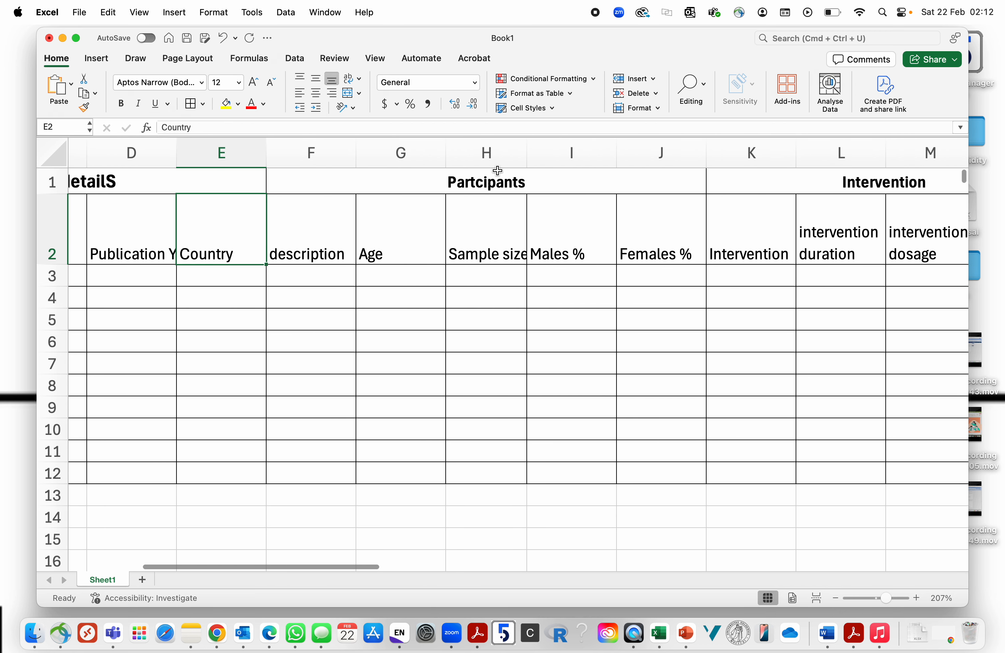
pyautogui.click(482, 182)
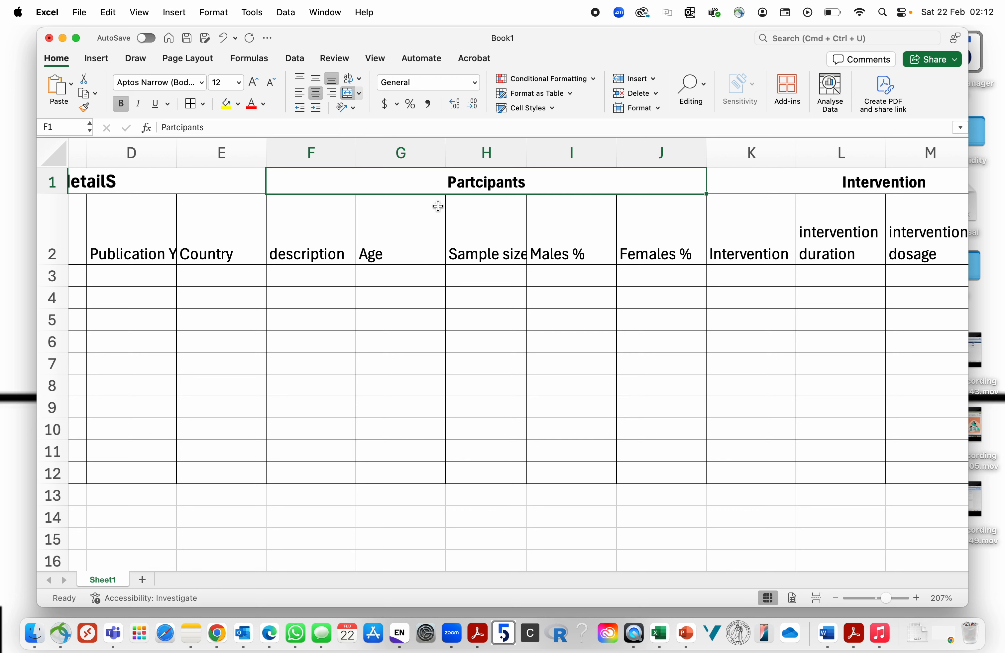
pyautogui.click(336, 232)
pyautogui.click(386, 229)
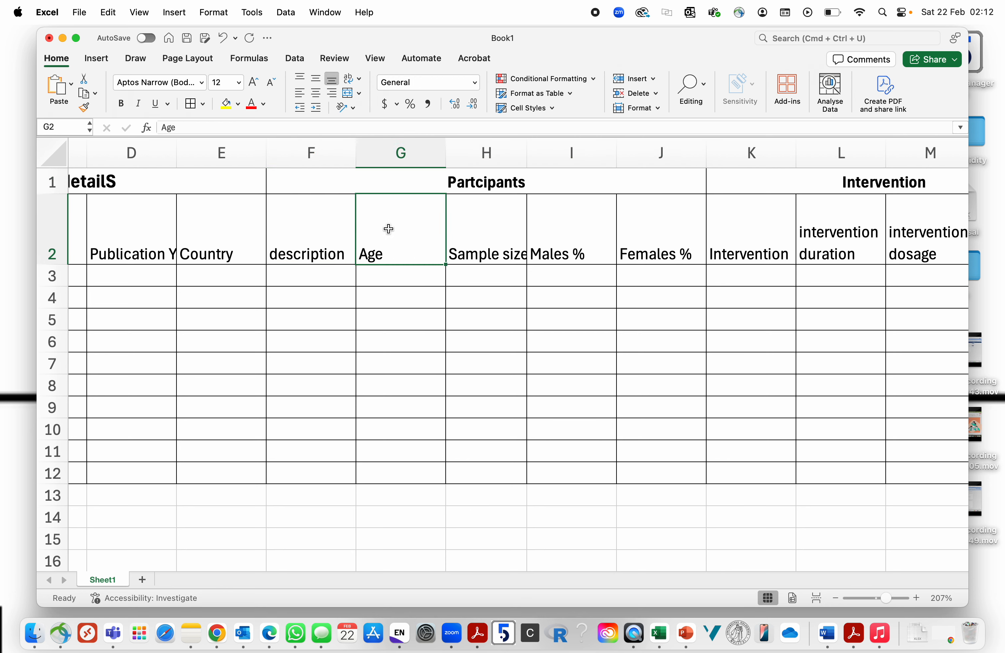
pyautogui.click(482, 229)
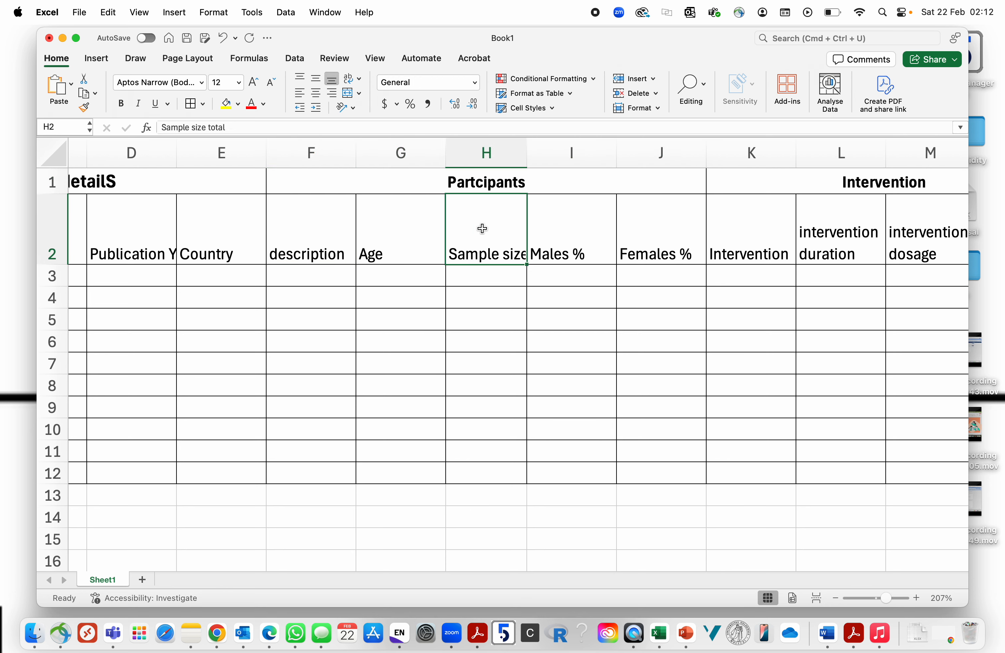
pyautogui.click(531, 234)
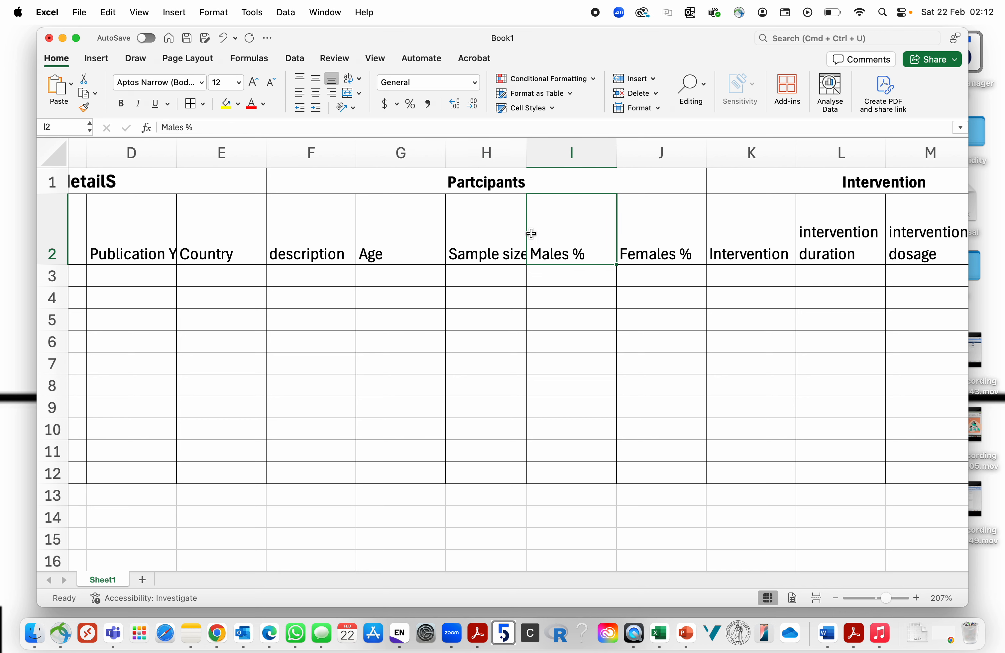
pyautogui.click(642, 237)
# Examine the Intervention section and its intervention, duration, dosage and provider column headings
pyautogui.hscroll(6, 642, 237)
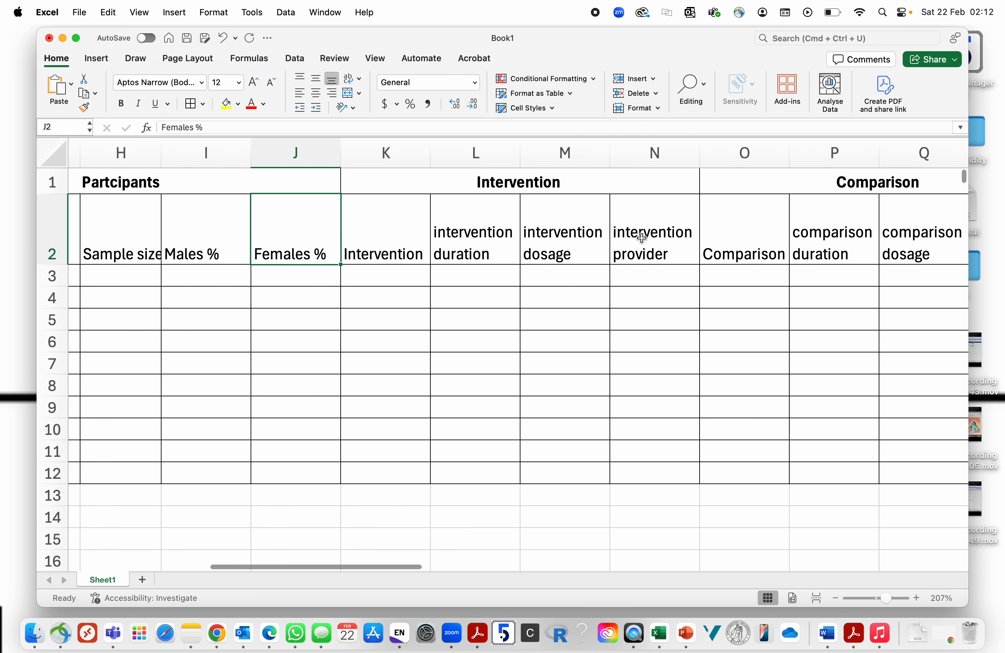
pyautogui.hscroll(2, 642, 238)
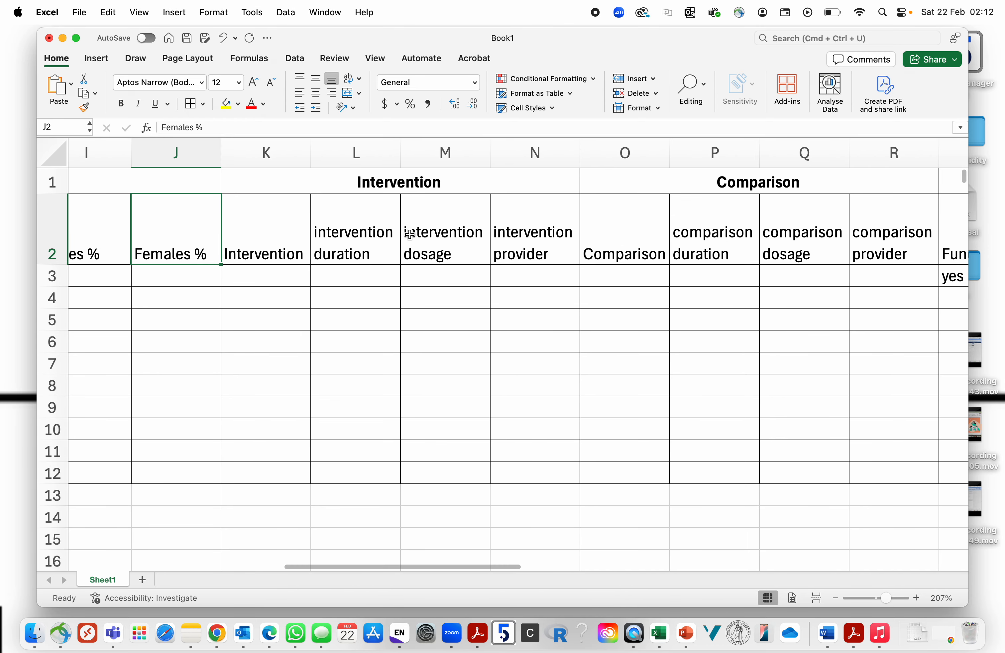
pyautogui.click(331, 182)
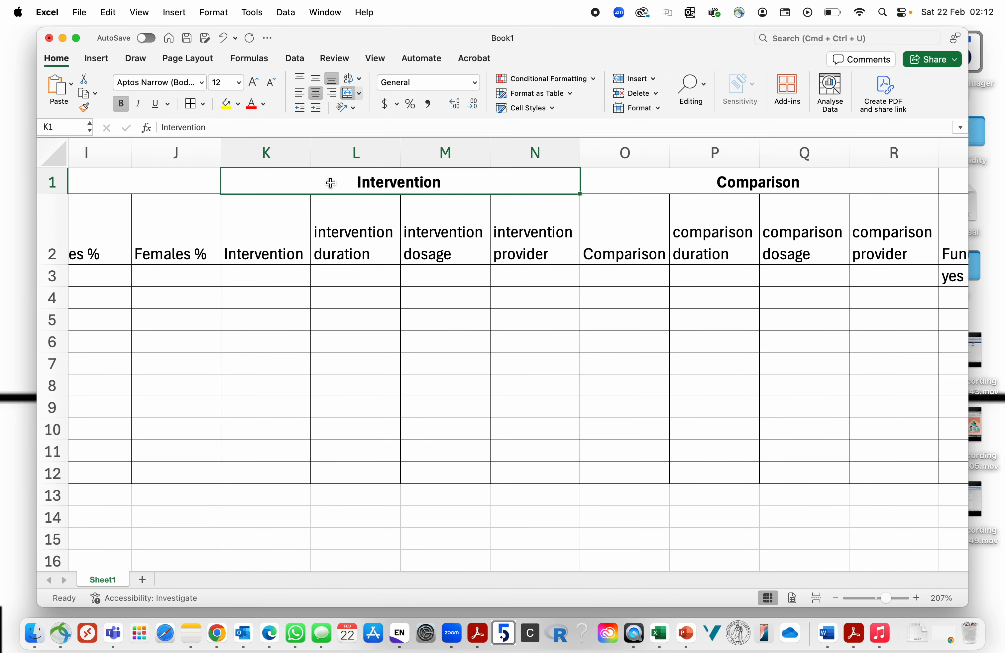
pyautogui.click(266, 239)
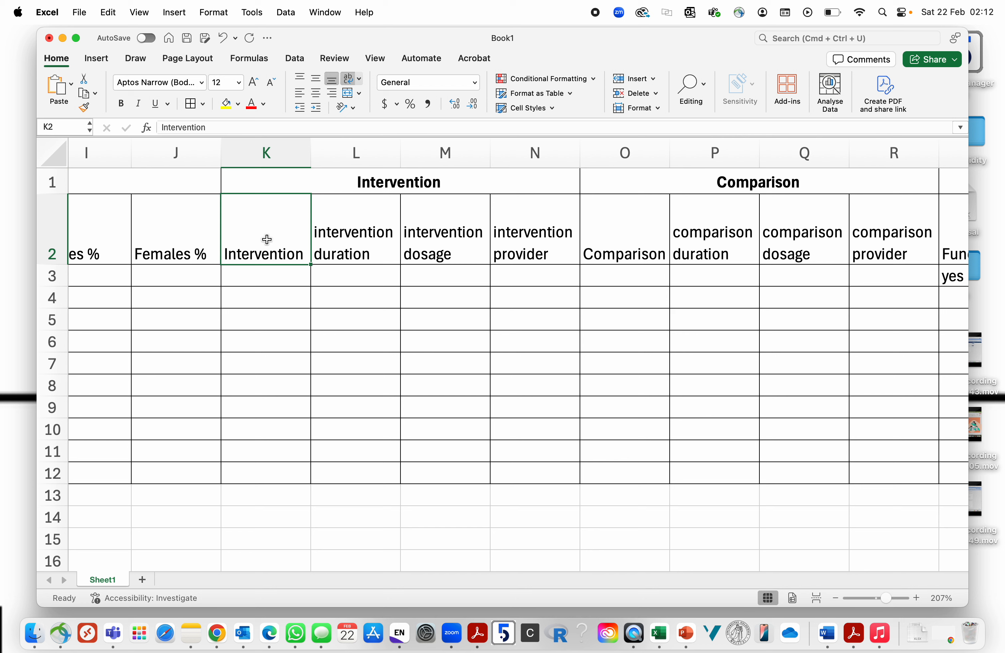
pyautogui.click(366, 241)
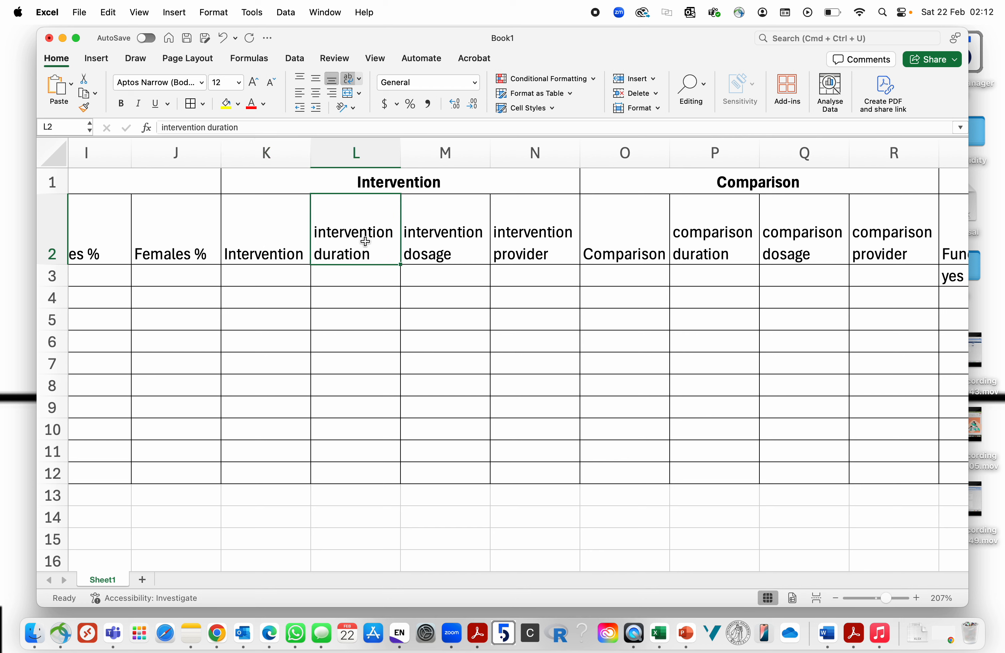
pyautogui.click(472, 229)
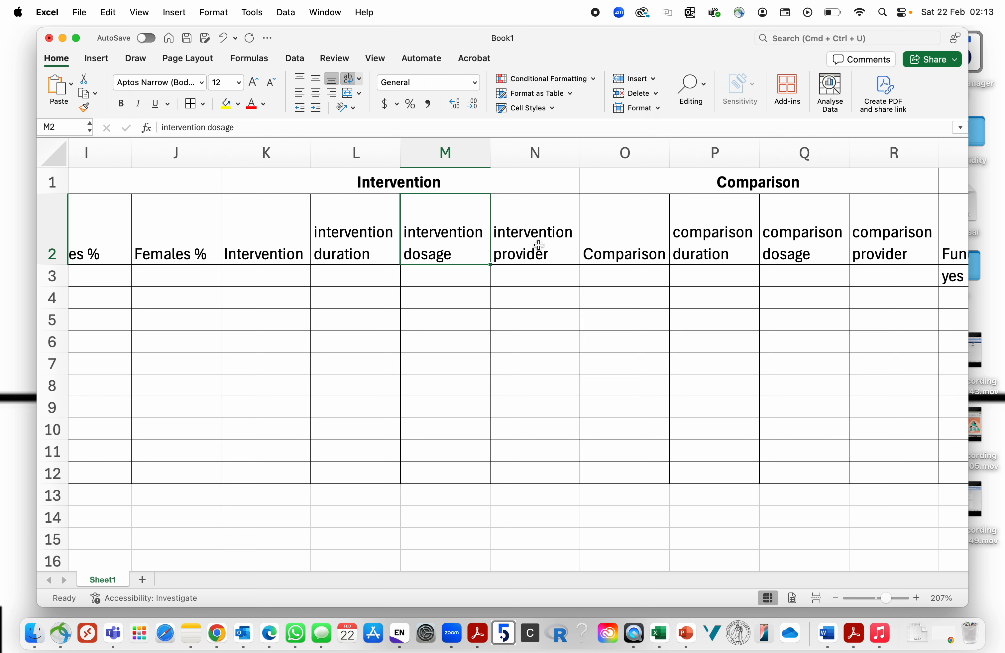
# Look over the Comparison section's column headings for comparison, duration, dosage and provider
pyautogui.hscroll(4, 539, 246)
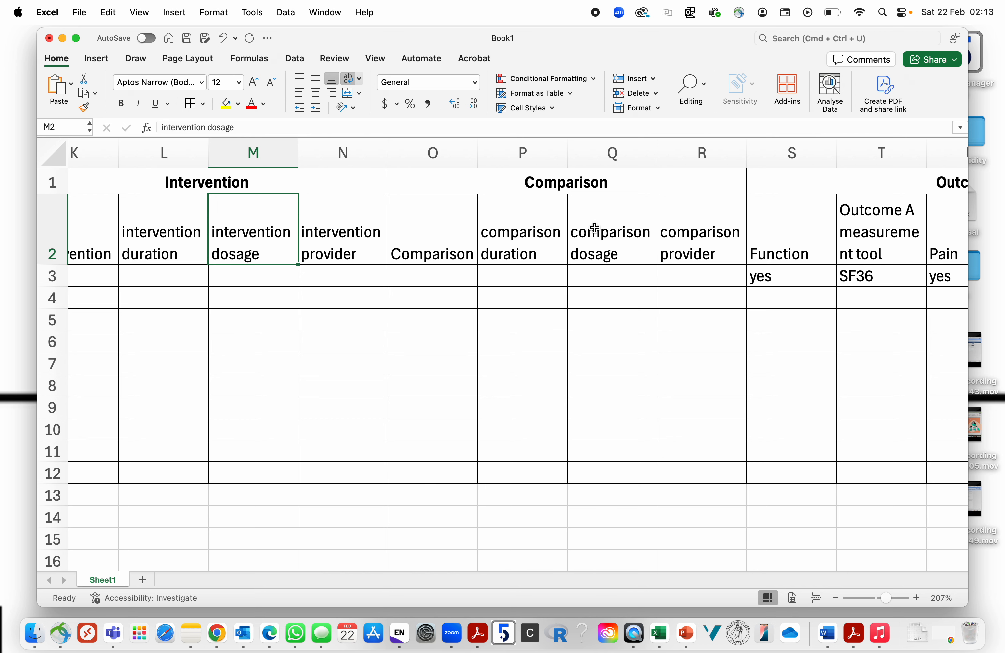
pyautogui.hscroll(1, 612, 260)
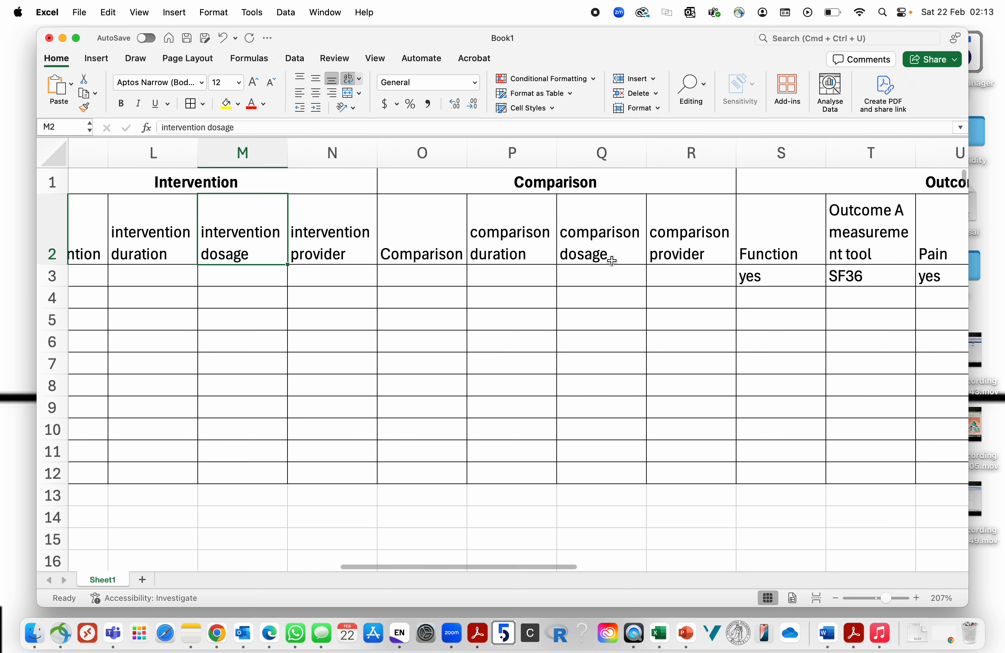
pyautogui.hscroll(3, 612, 261)
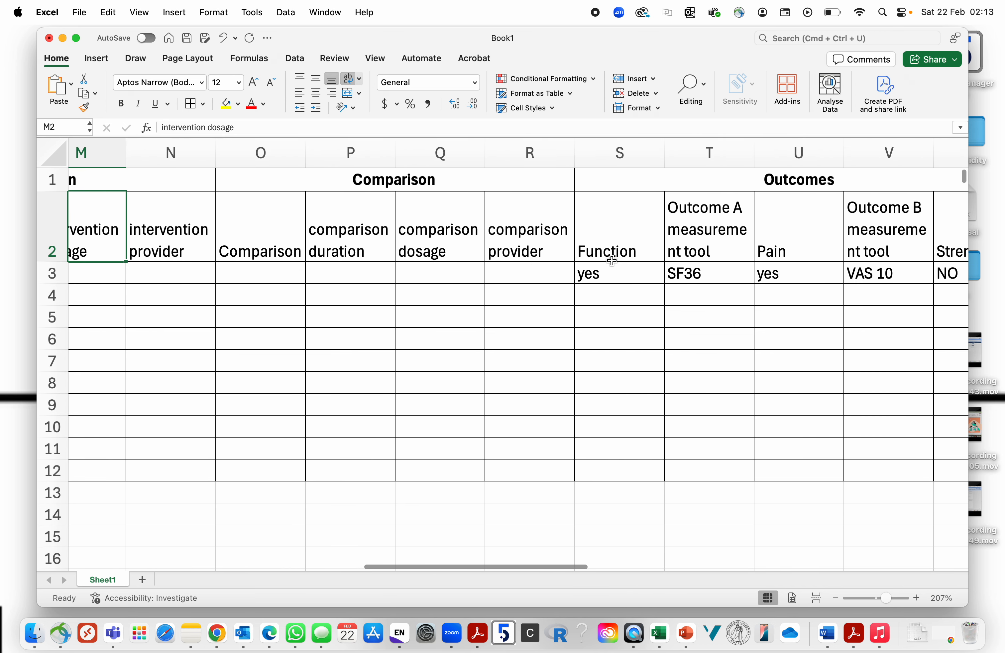
# Clear the sample entries in row 3 under the Outcomes headings, cells S3 to W3
pyautogui.hscroll(5, 407, 242)
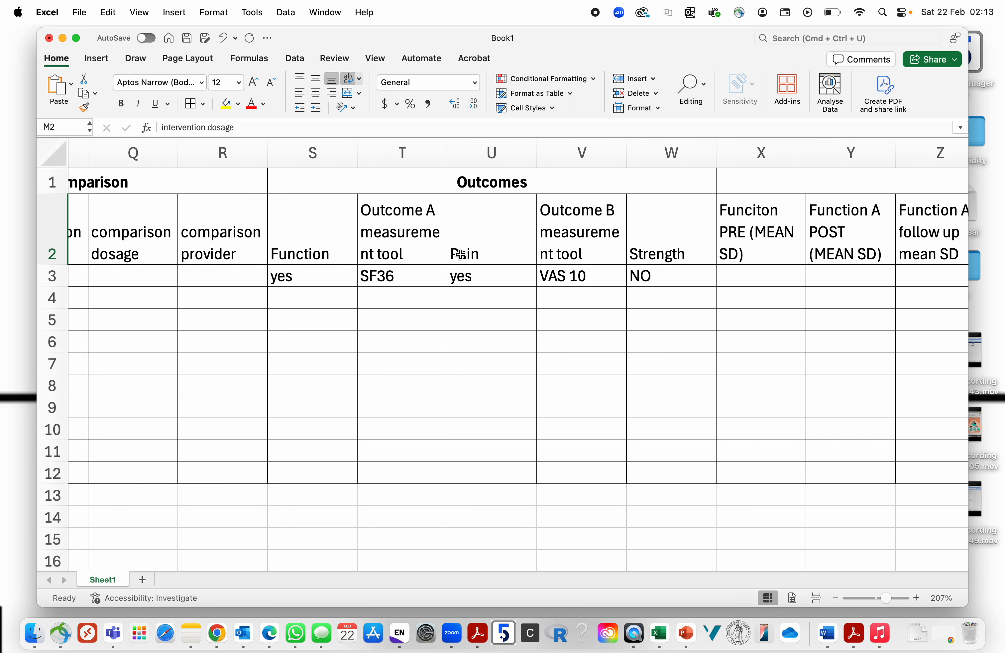
pyautogui.moveTo(334, 282); pyautogui.dragTo(313, 275)
pyautogui.press('Delete')
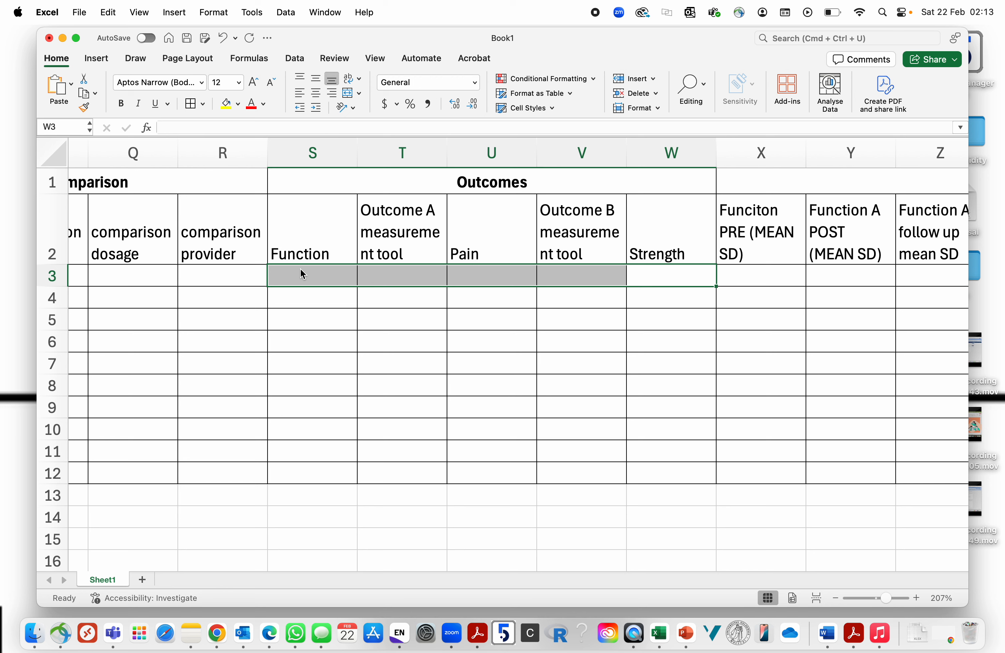
# Rename the "Outcome A measurement tool" heading in T2 to "Funtion- measurement tool"
pyautogui.click(319, 240)
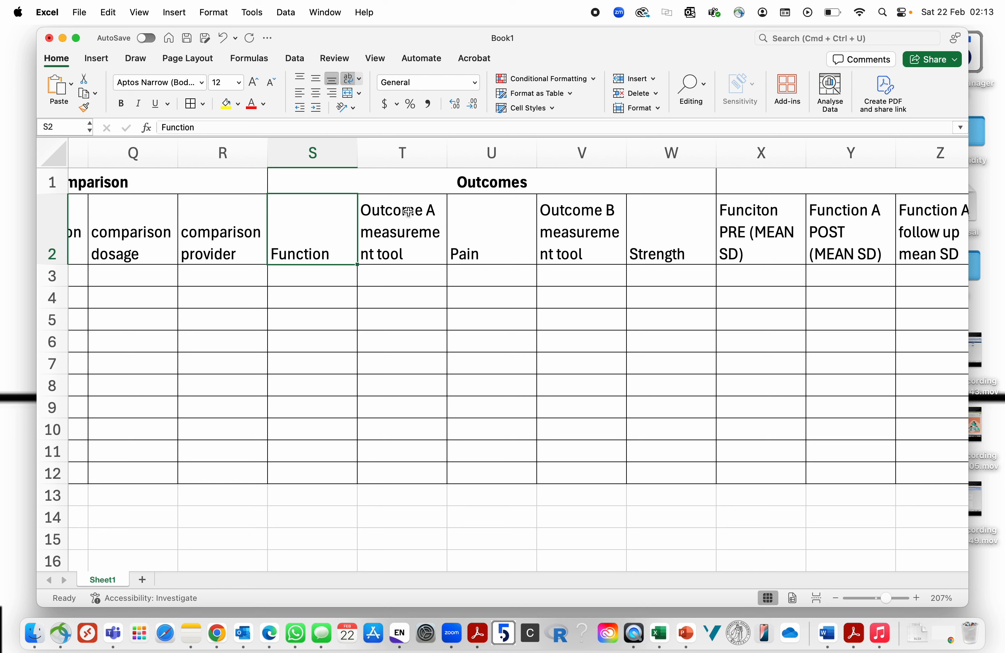
pyautogui.doubleClick(403, 211)
pyautogui.click(440, 211)
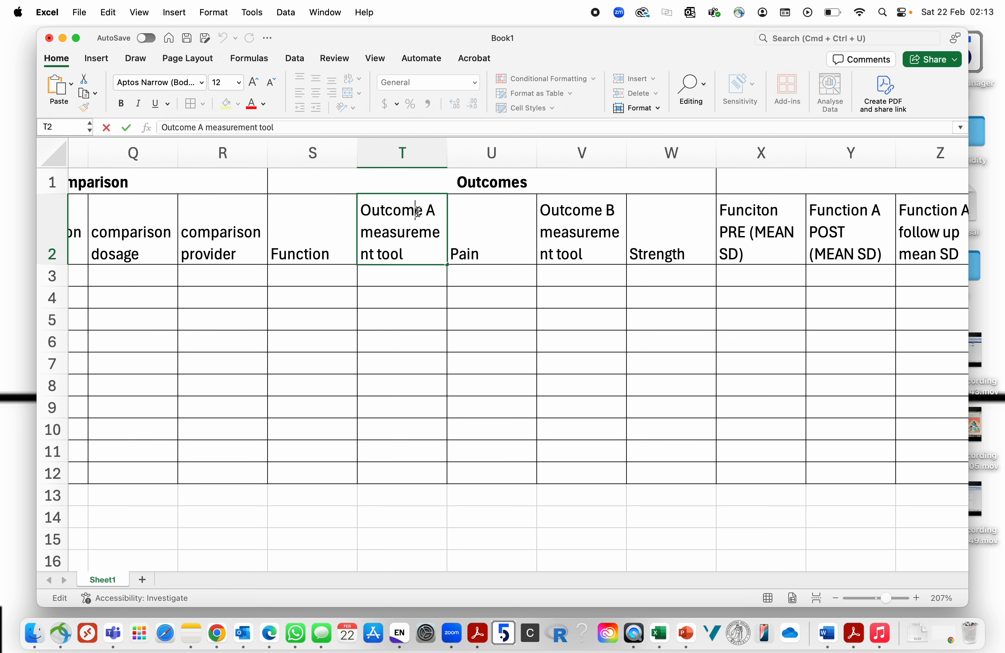
pyautogui.doubleClick(393, 211)
pyautogui.write('Funtion')
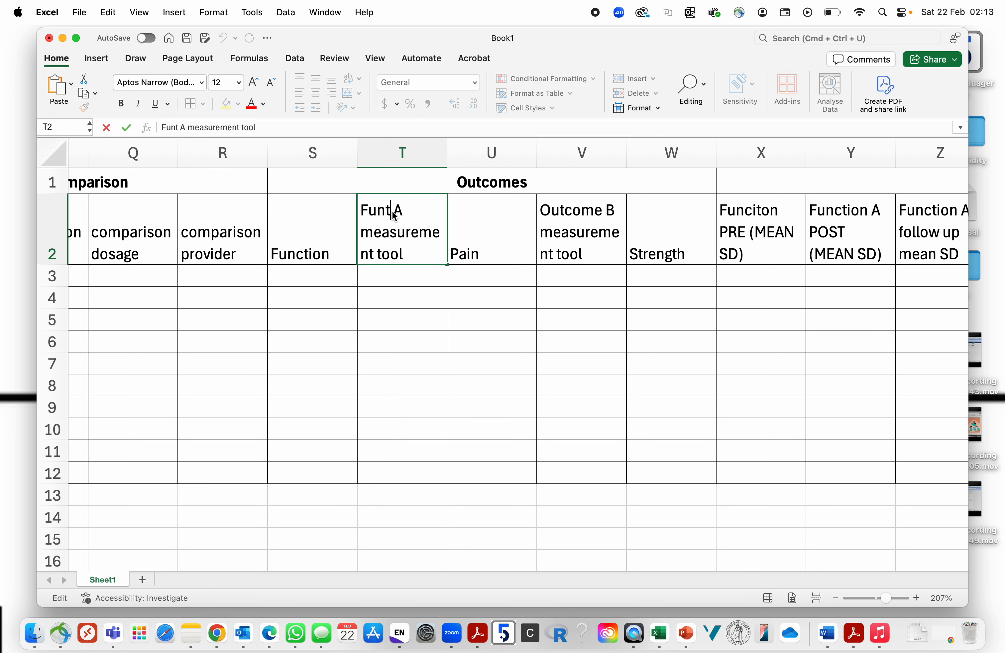
pyautogui.write('-')
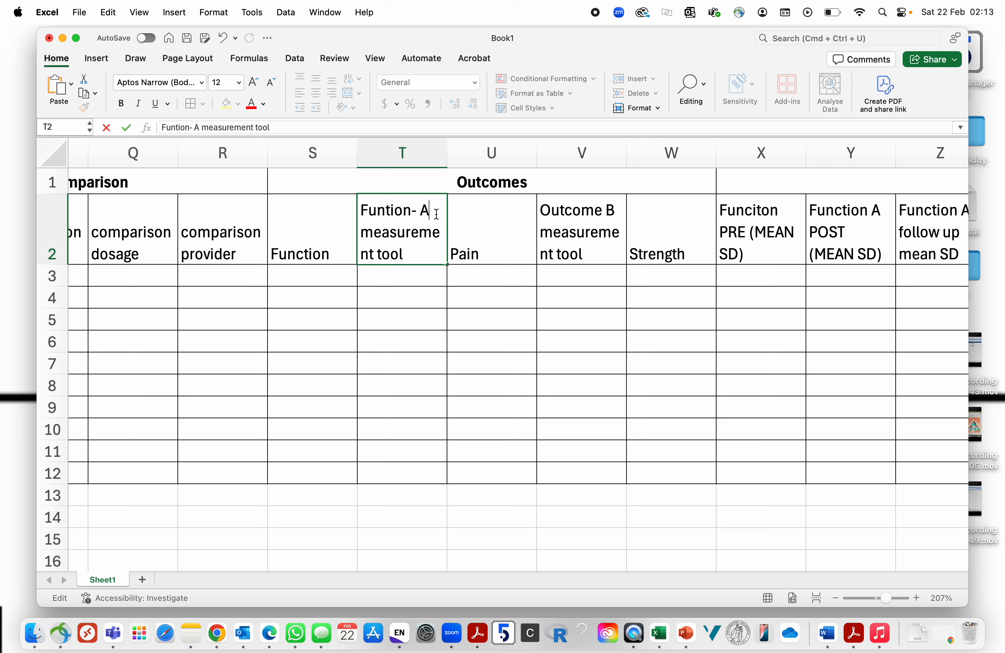
pyautogui.press('BackSpace')
pyautogui.click(478, 271)
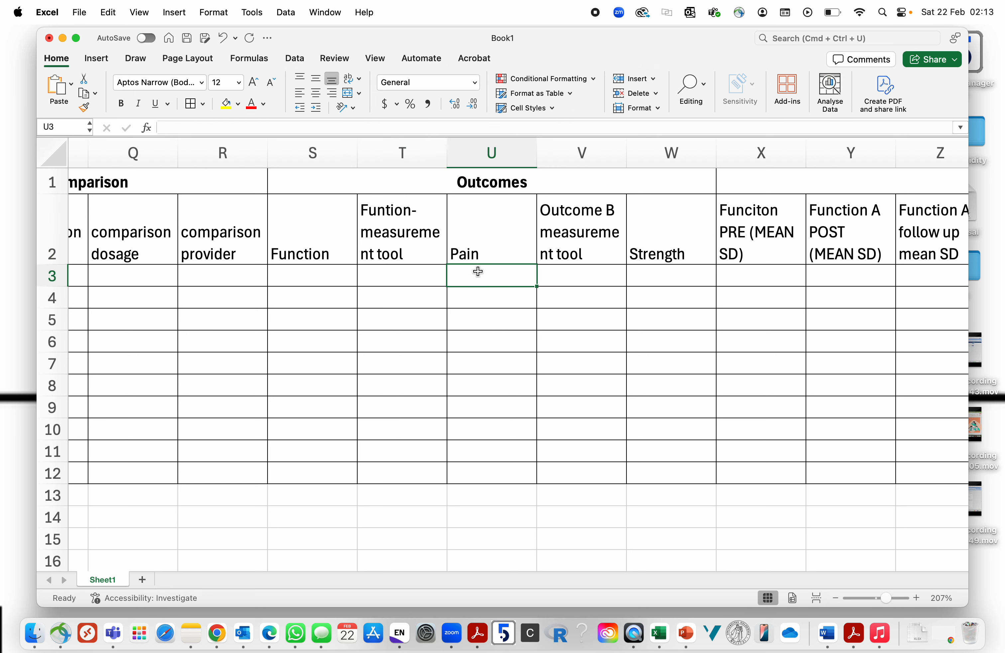
# Rename the "Outcome B measurement tool" heading in V2 to "Pain- measurement tool"
pyautogui.click(466, 258)
pyautogui.click(585, 233)
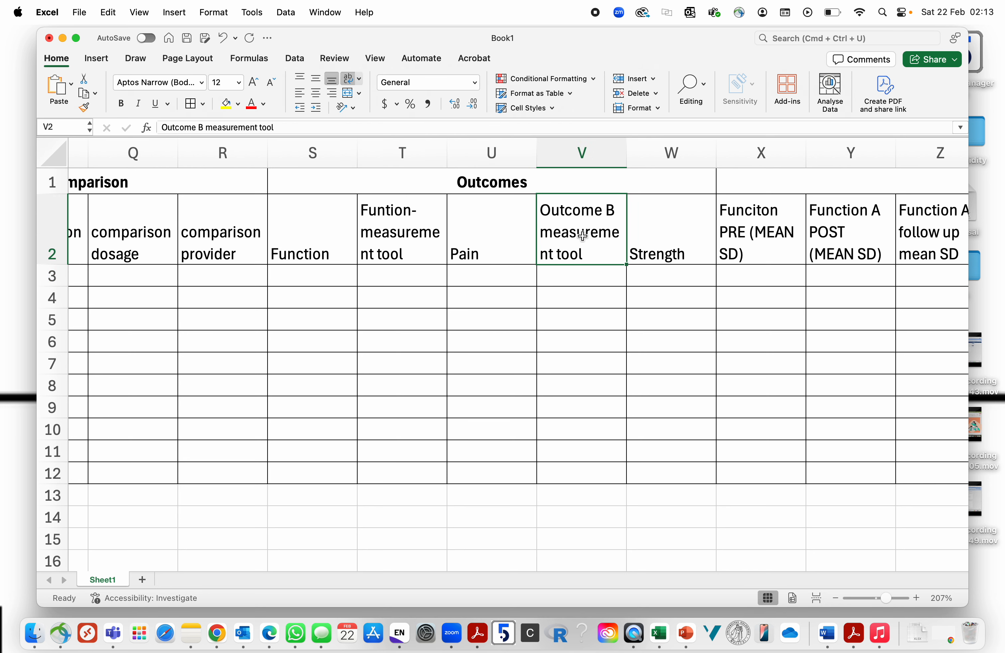
pyautogui.doubleClick(593, 221)
pyautogui.moveTo(617, 211); pyautogui.dragTo(539, 211)
pyautogui.write('Pain')
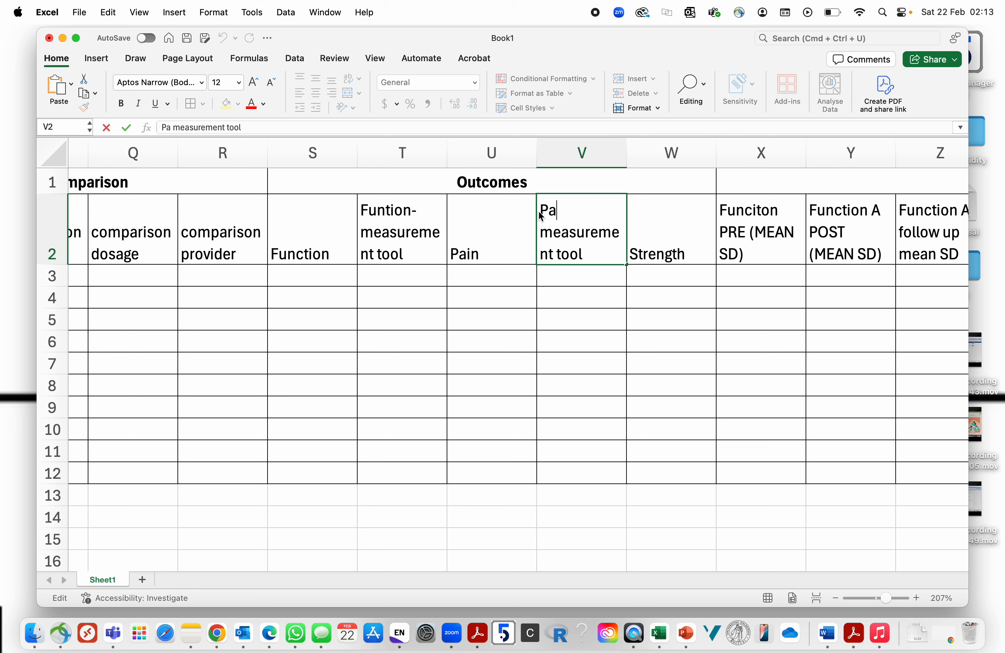
pyautogui.write('-')
pyautogui.click(669, 220)
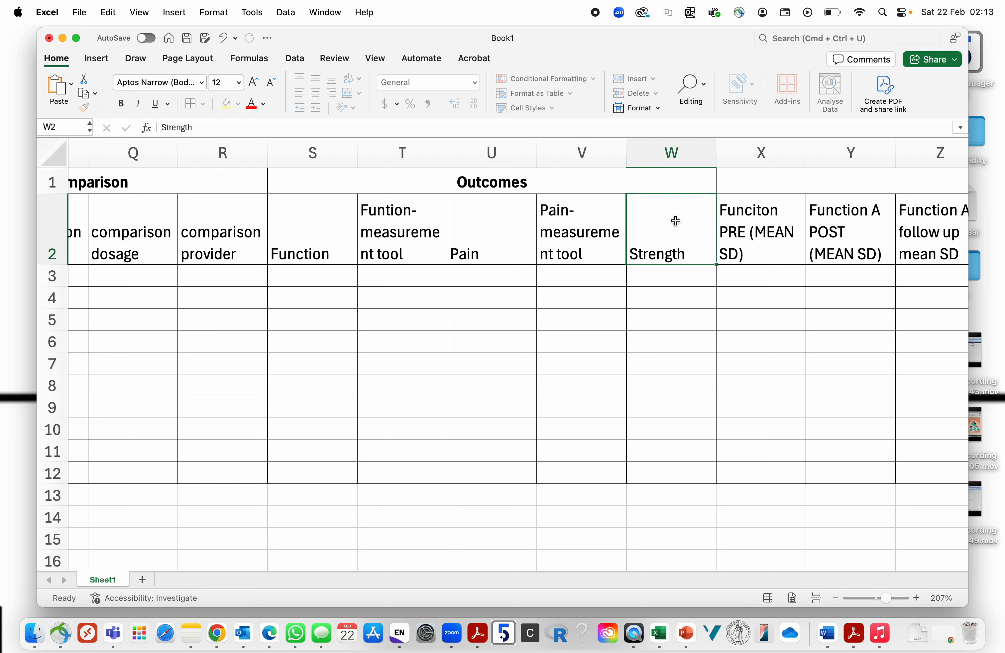
# Insert a new column before the Strength column and copy the Strength heading into its cell W2
pyautogui.click(728, 144)
pyautogui.rightClick(698, 154)
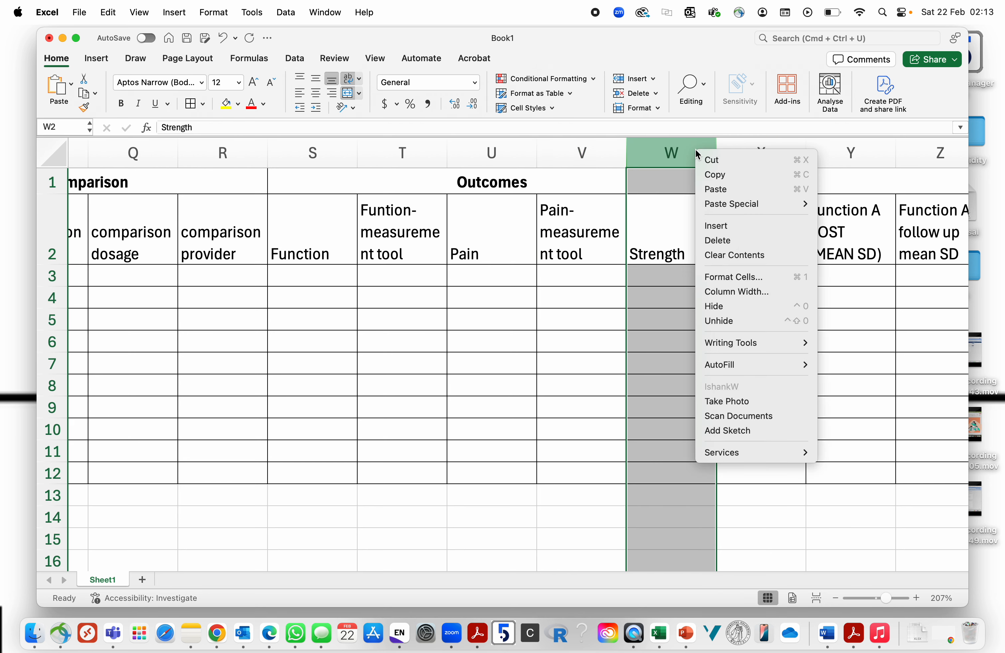
pyautogui.click(720, 226)
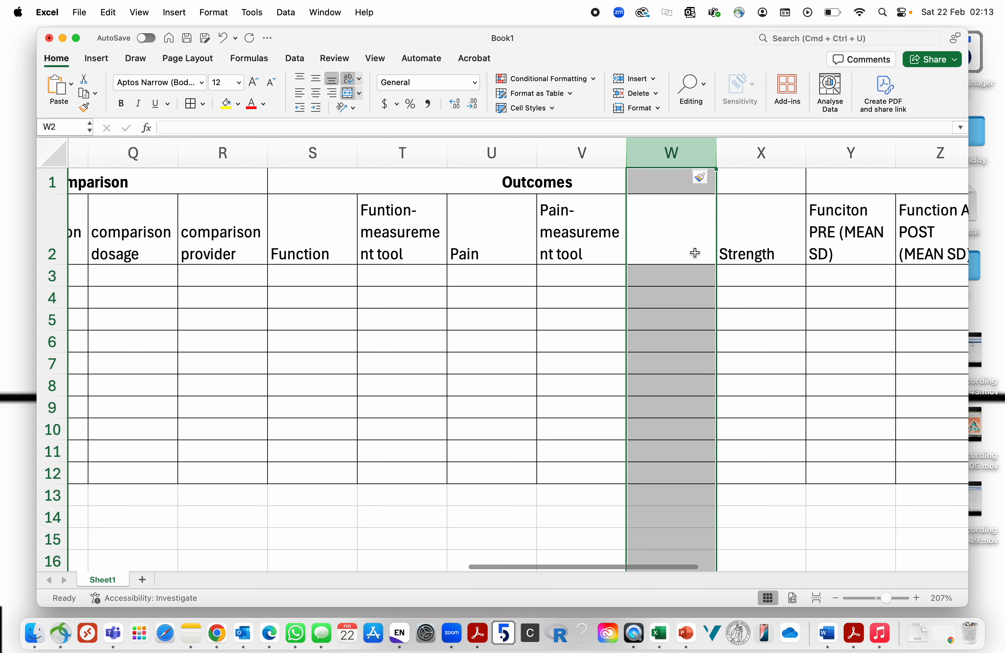
pyautogui.click(739, 250)
pyautogui.press('super+c')
pyautogui.click(656, 242)
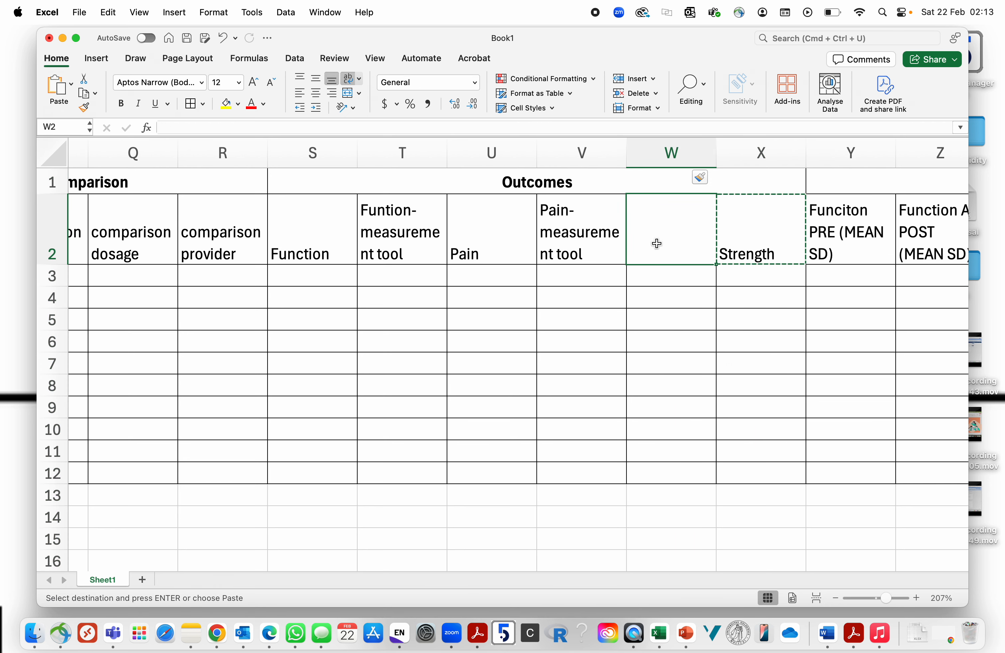
pyautogui.press('super+v')
# Copy the "Pain- measurement tool" heading from V2 over the duplicate Strength heading in X2
pyautogui.click(618, 245)
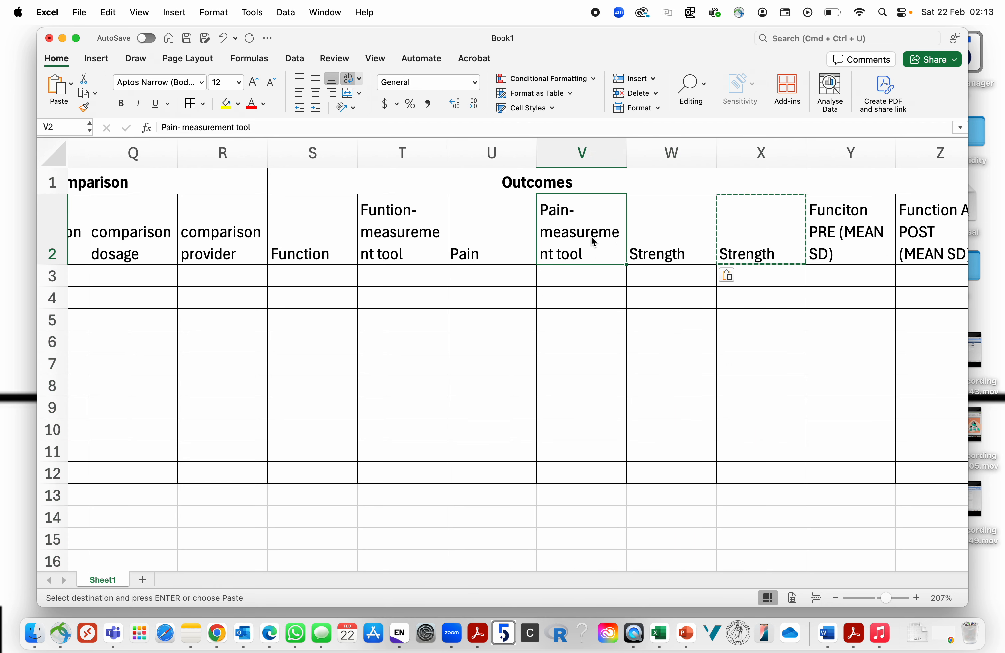
pyautogui.press('super+c')
pyautogui.click(726, 232)
pyautogui.press('super+v')
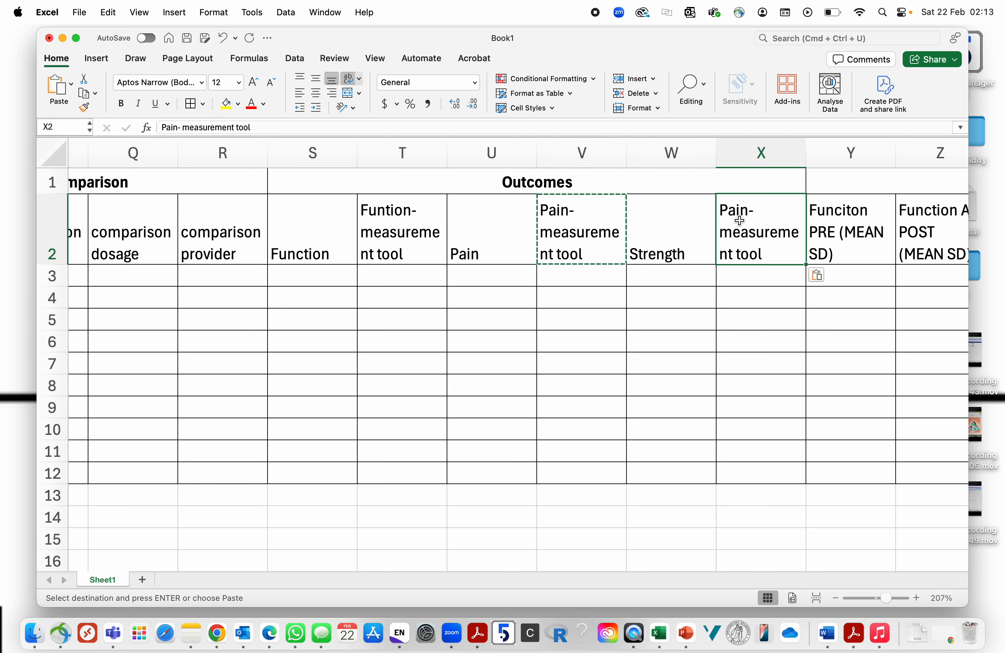
# Change the copied heading in X2 to "Strength- measurement tool"
pyautogui.doubleClick(726, 214)
pyautogui.doubleClick(727, 214)
pyautogui.write('Sterngth')
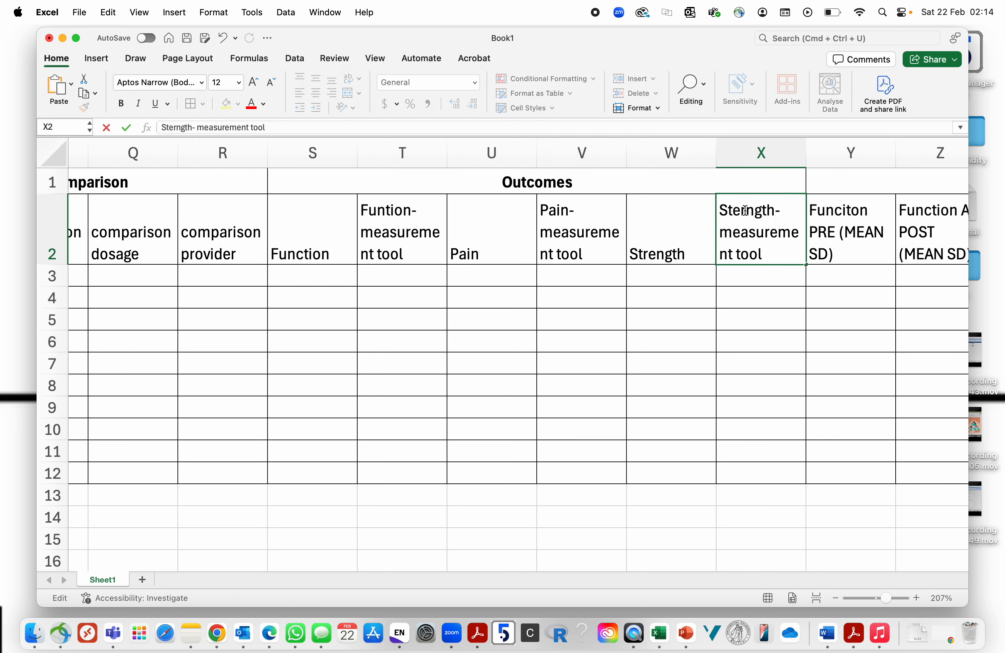
pyautogui.click(746, 211)
pyautogui.press('BackSpace')
pyautogui.press('BackSpace')
pyautogui.write('re')
pyautogui.click(432, 279)
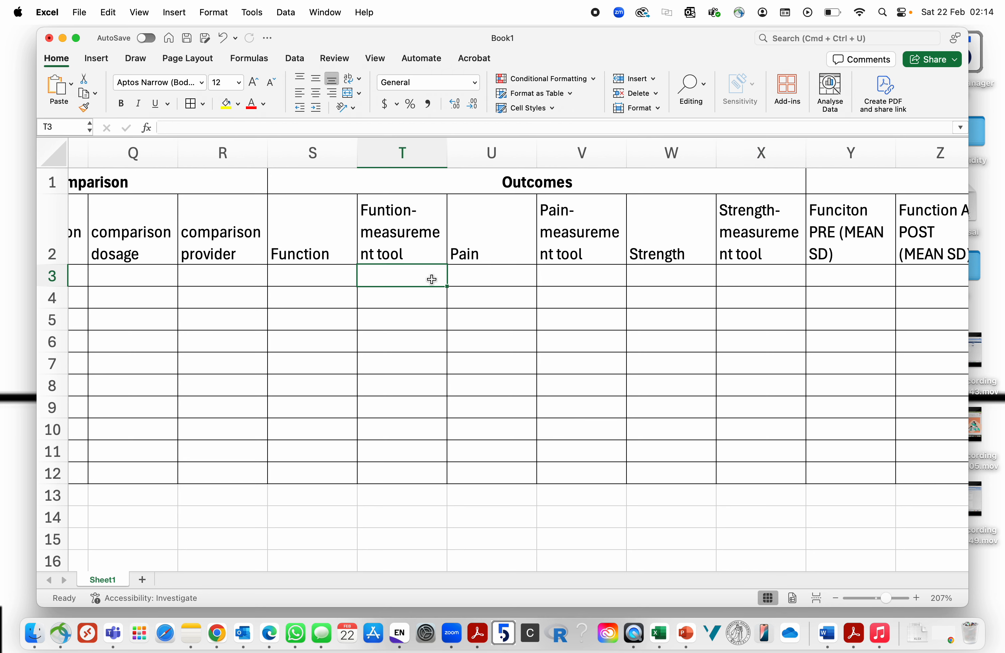
# Fill the first three Function cells, S3 to S5, with the sample entries "yes", 1 and 0
pyautogui.click(312, 284)
pyautogui.write('yes')
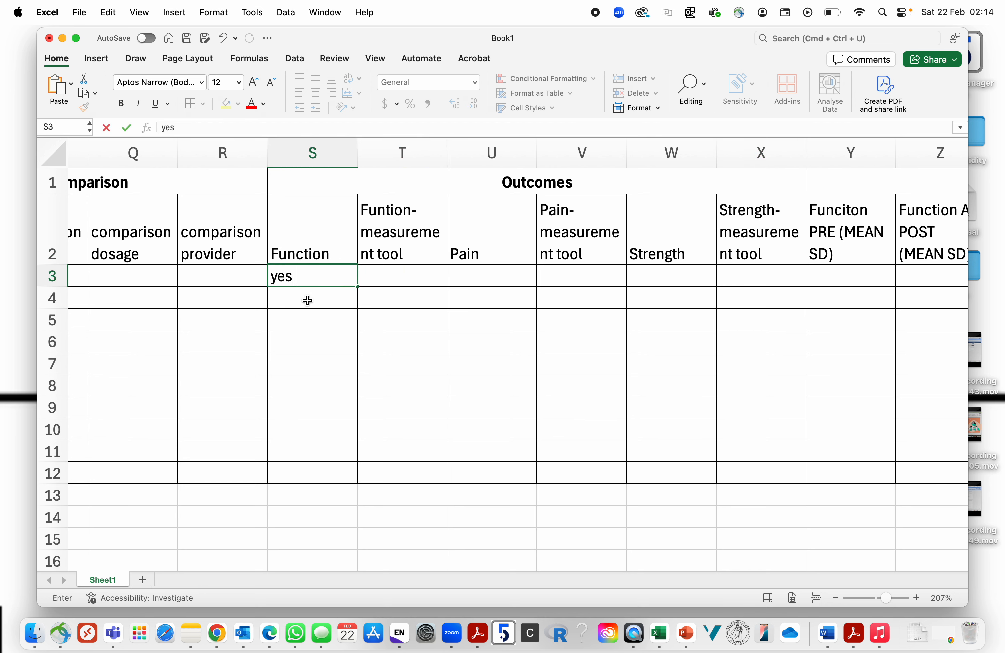
pyautogui.click(308, 300)
pyautogui.write('1')
pyautogui.press('Return')
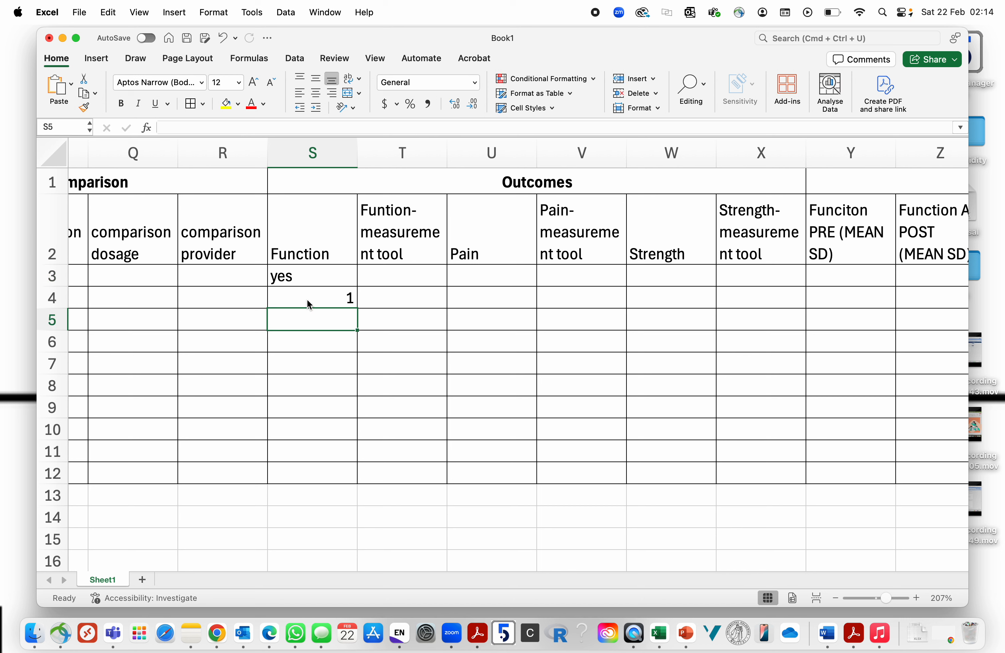
pyautogui.write('0')
pyautogui.press('Return')
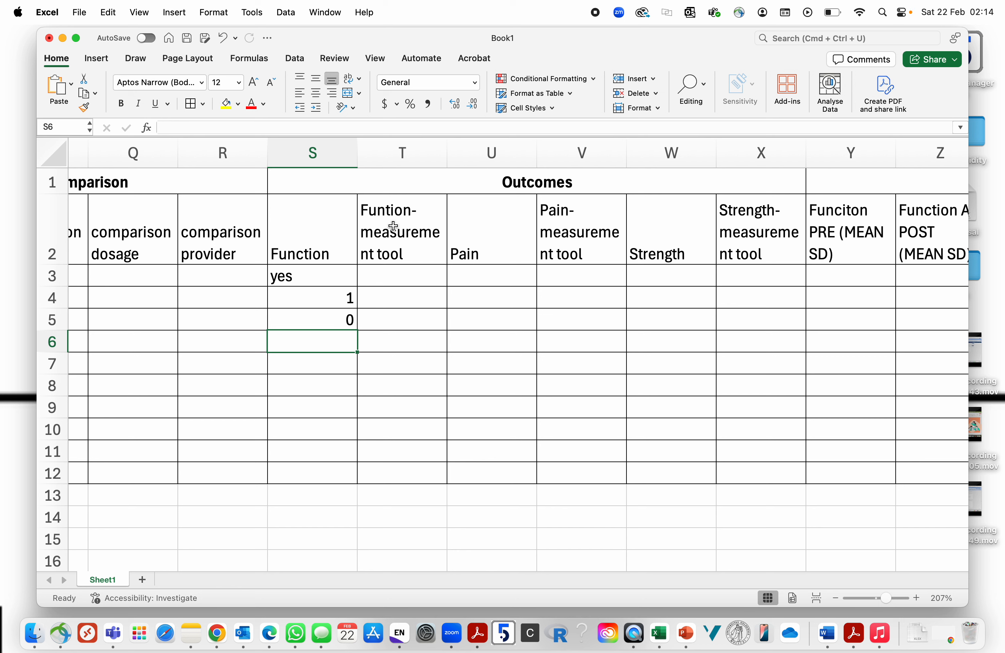
# Enter "SF36" as the function measurement tool in T4
pyautogui.click(401, 302)
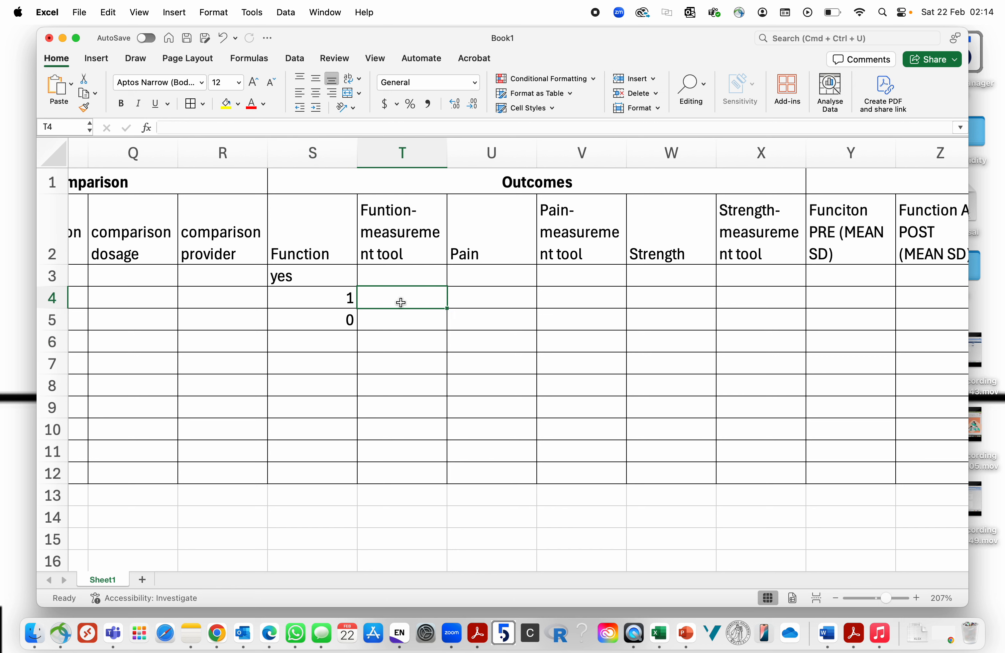
pyautogui.write('SF')
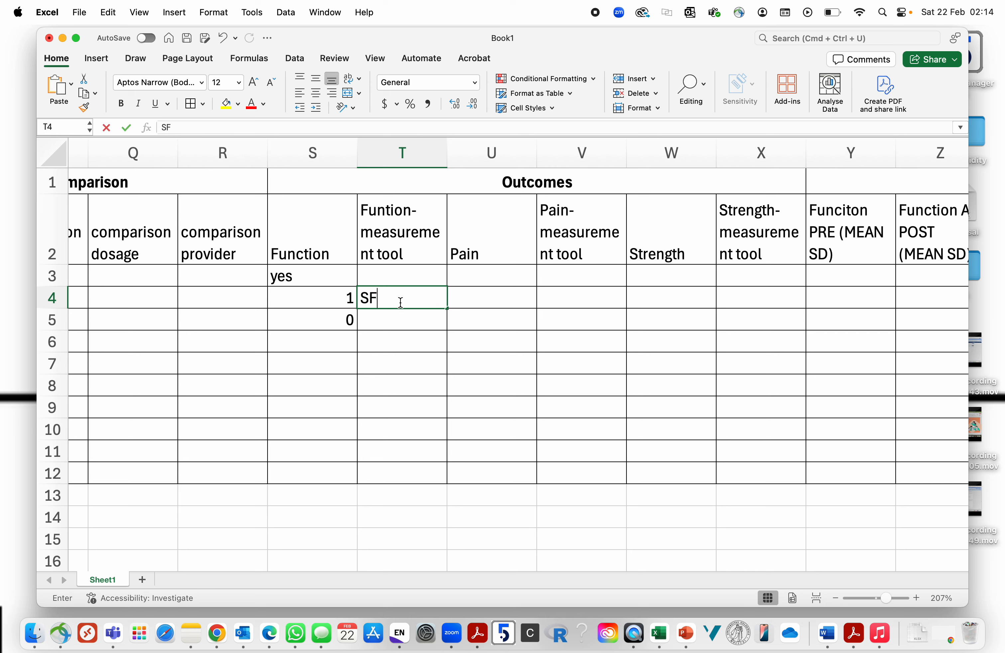
pyautogui.write('36')
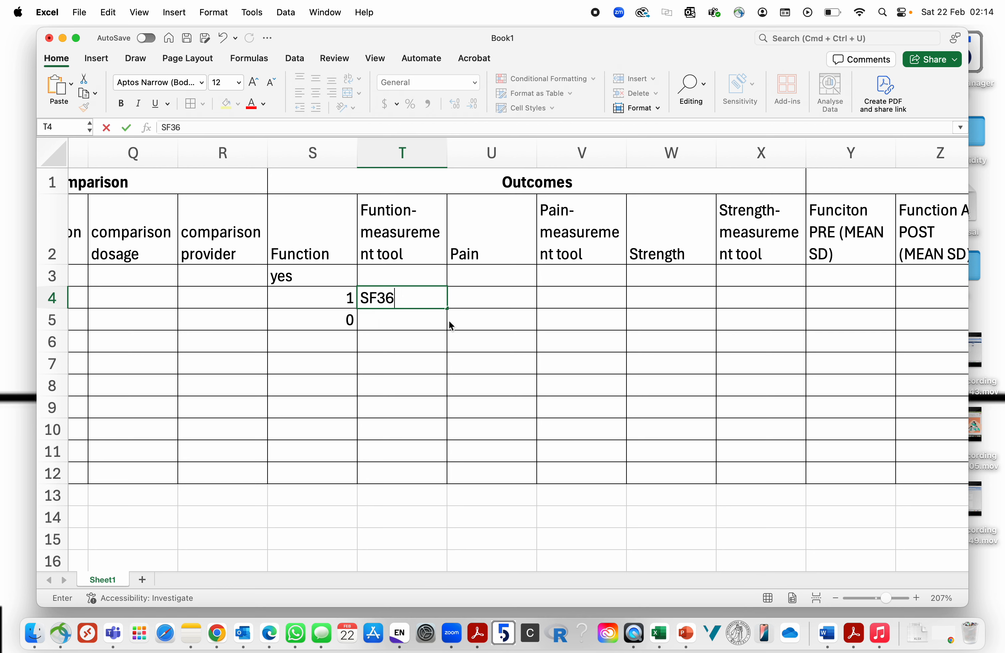
pyautogui.click(488, 324)
# Enter 1 for Pain in U4 and "VAS" as its measurement tool in V4
pyautogui.click(487, 302)
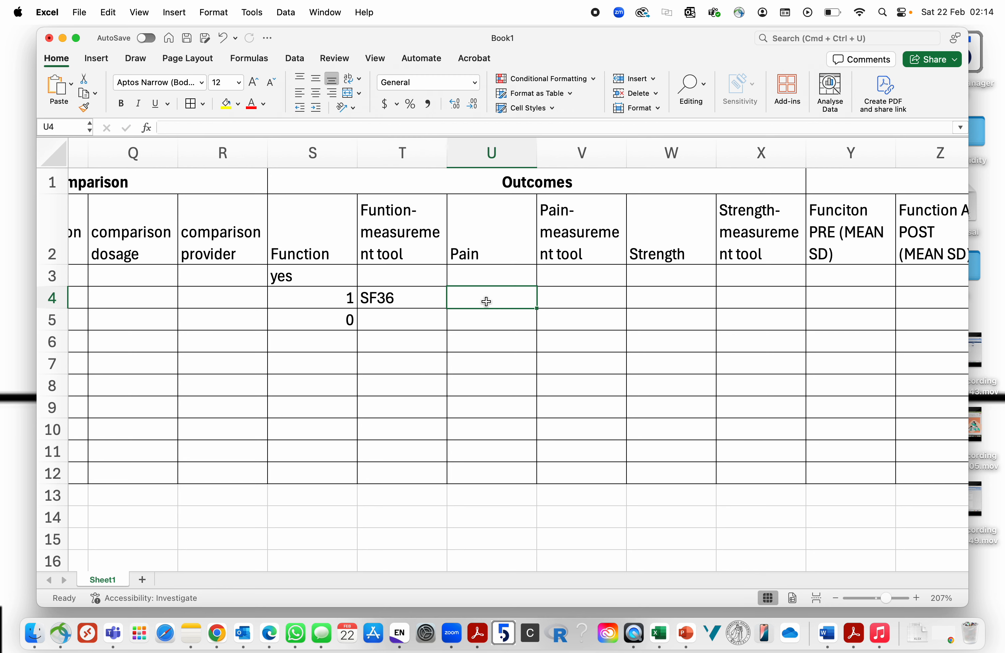
pyautogui.write('1')
pyautogui.click(572, 303)
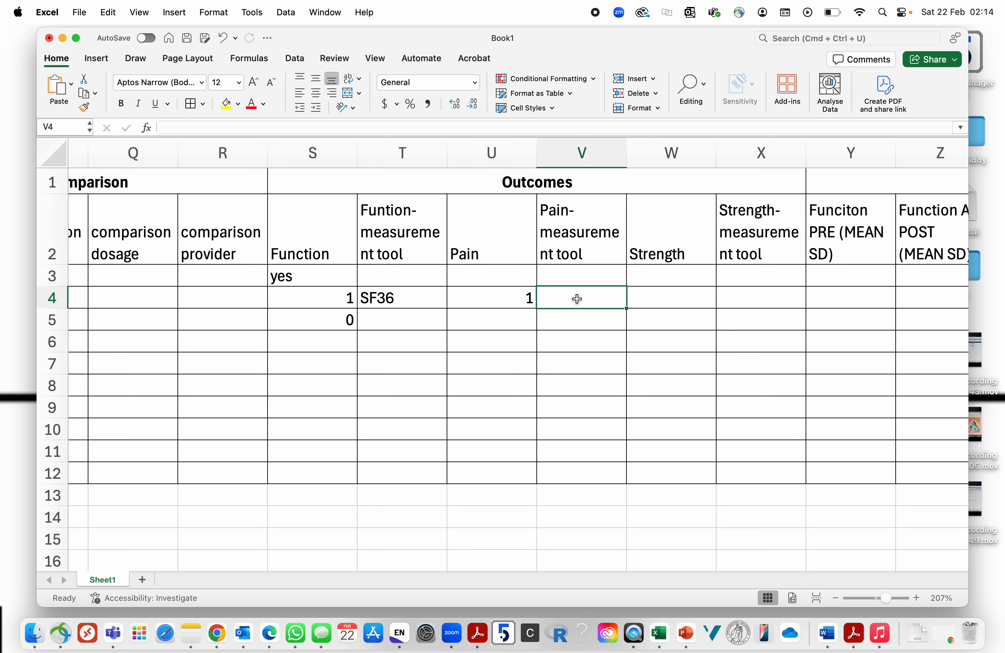
pyautogui.write('vas')
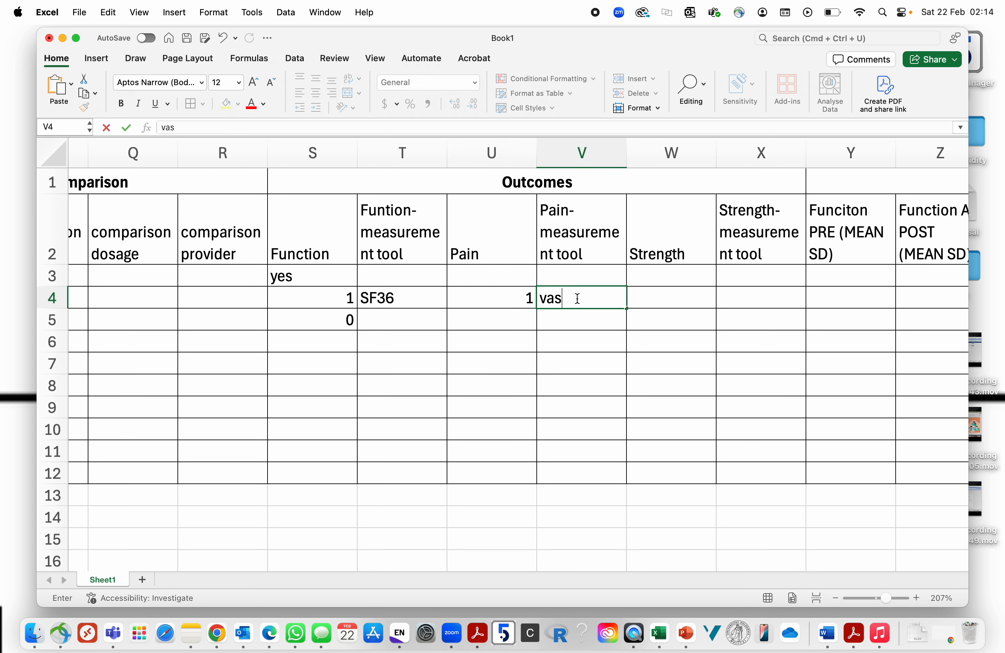
pyautogui.press('BackSpace')
pyautogui.press('BackSpace')
pyautogui.press('BackSpace')
pyautogui.write('VAS')
# Enter 0 for Strength in W4 and "NA" as its measurement tool in X4
pyautogui.click(661, 303)
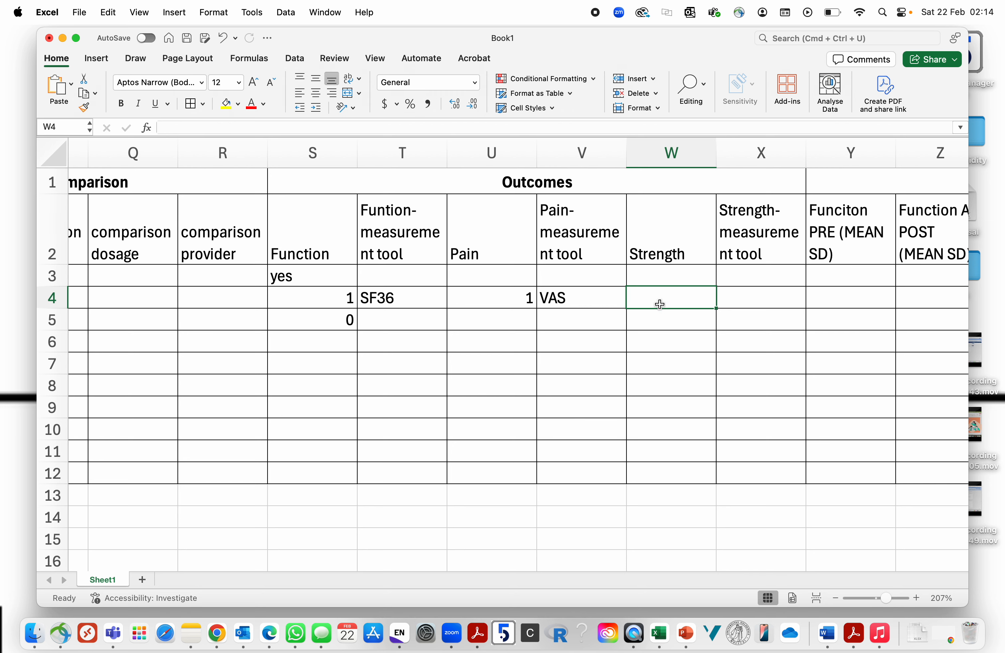
pyautogui.write('1')
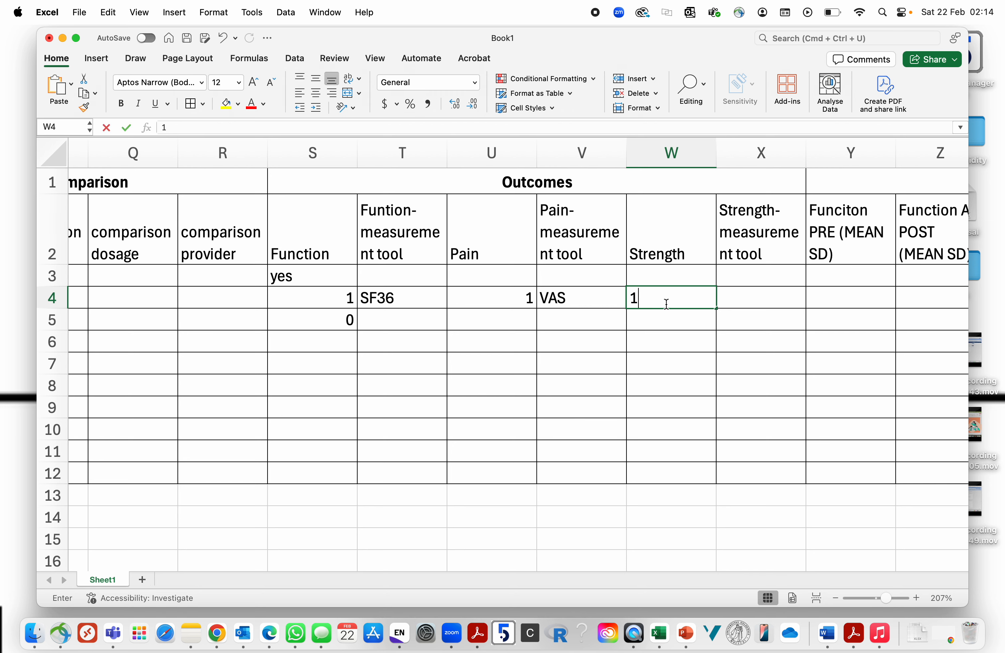
pyautogui.press('BackSpace')
pyautogui.write('0')
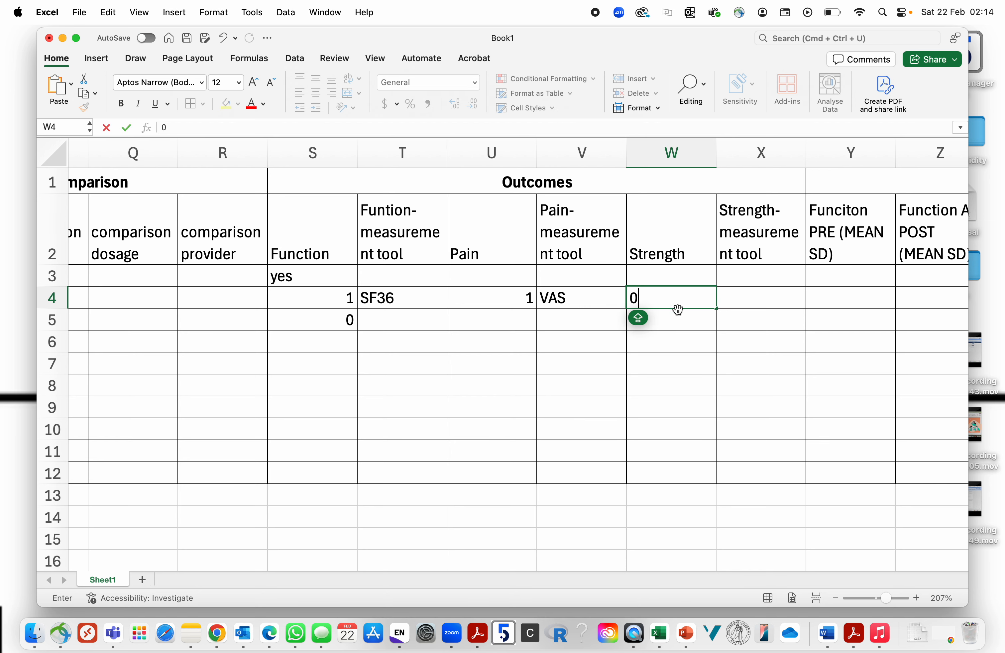
pyautogui.click(754, 311)
pyautogui.write('NA')
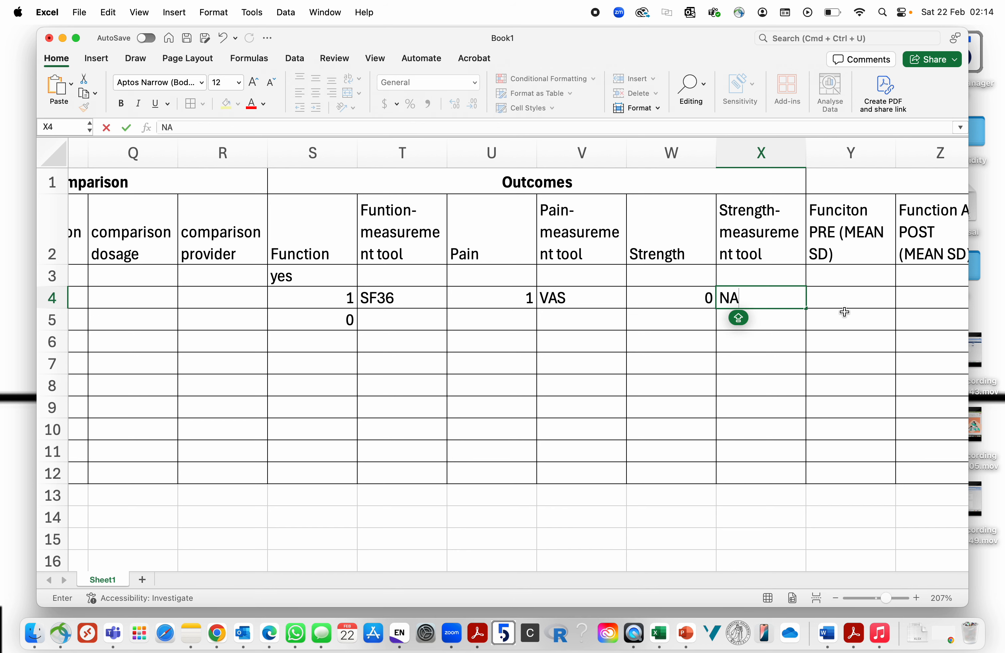
pyautogui.click(844, 313)
# Add the note "EXCLUDE BECUASE OF X, Y, Z," in cell AH3 of the Extra notes column
pyautogui.hscroll(10, 608, 298)
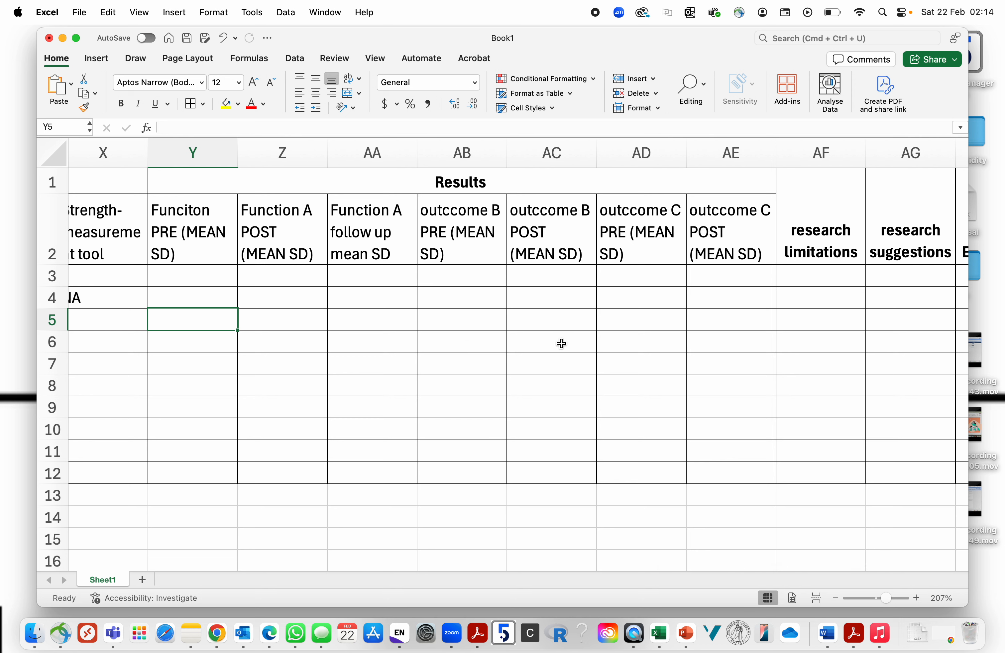
pyautogui.click(204, 213)
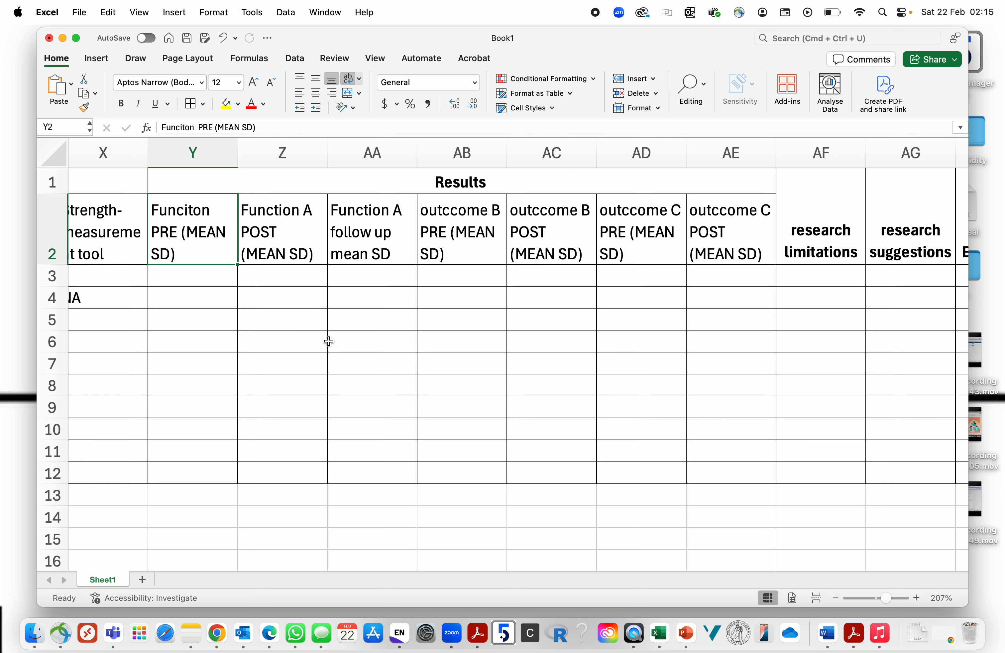
pyautogui.hscroll(5, 328, 340)
pyautogui.hscroll(1, 328, 340)
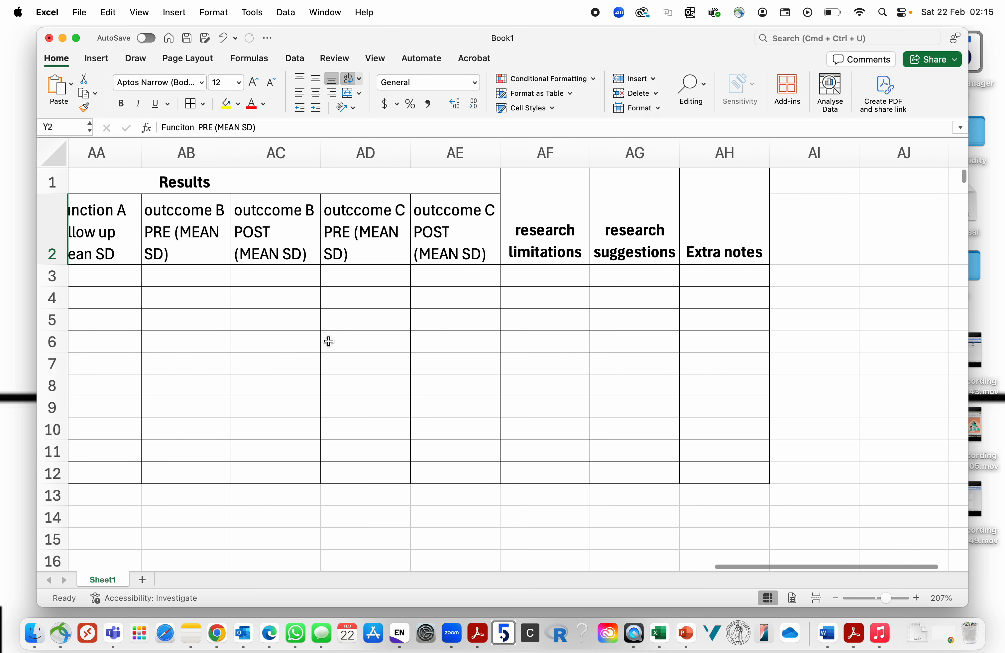
pyautogui.hscroll(3, 329, 341)
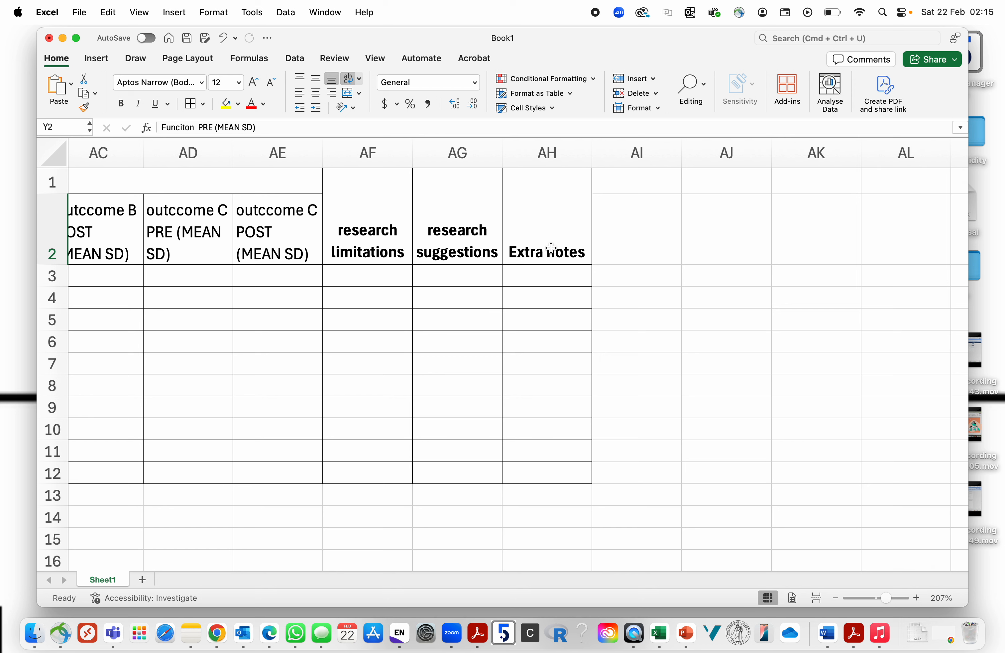
pyautogui.click(539, 273)
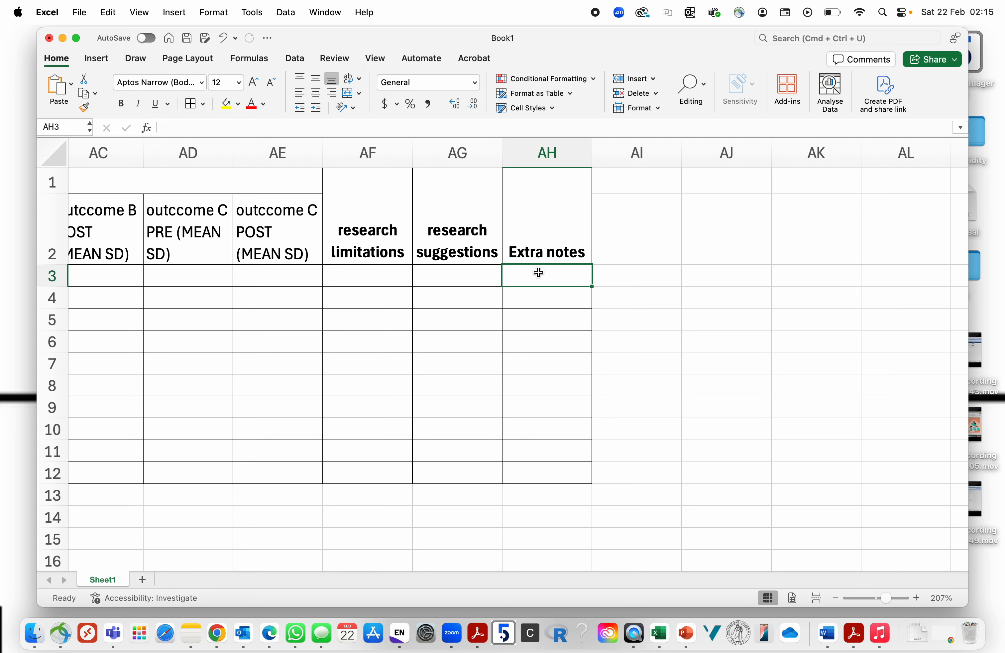
pyautogui.write('EXCLUDE BE')
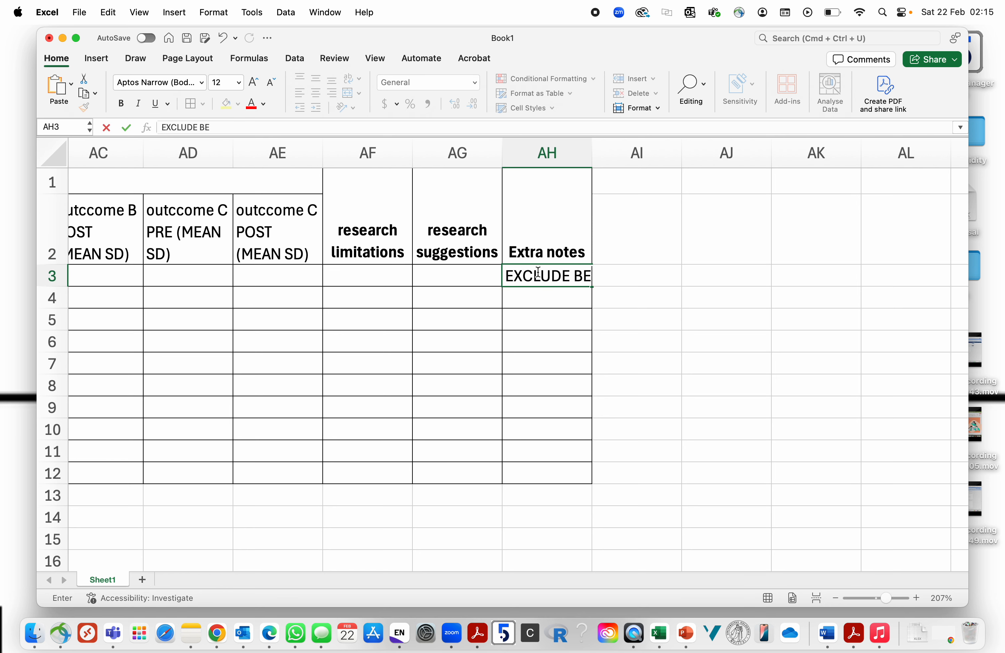
pyautogui.write('CUASE')
pyautogui.write('OF')
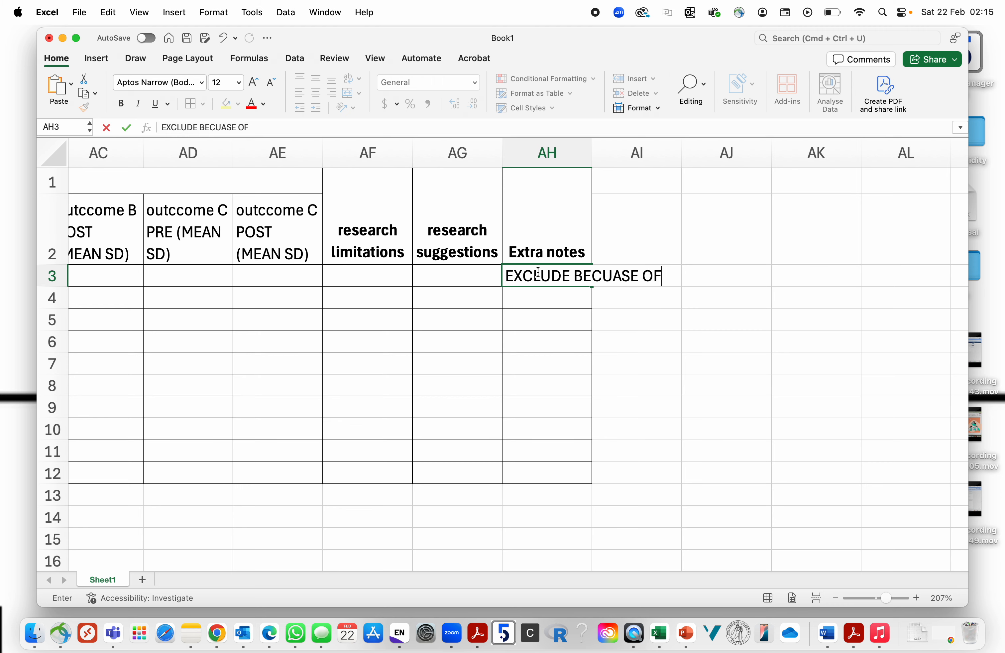
pyautogui.write(' X, Y, Z,')
pyautogui.click(536, 304)
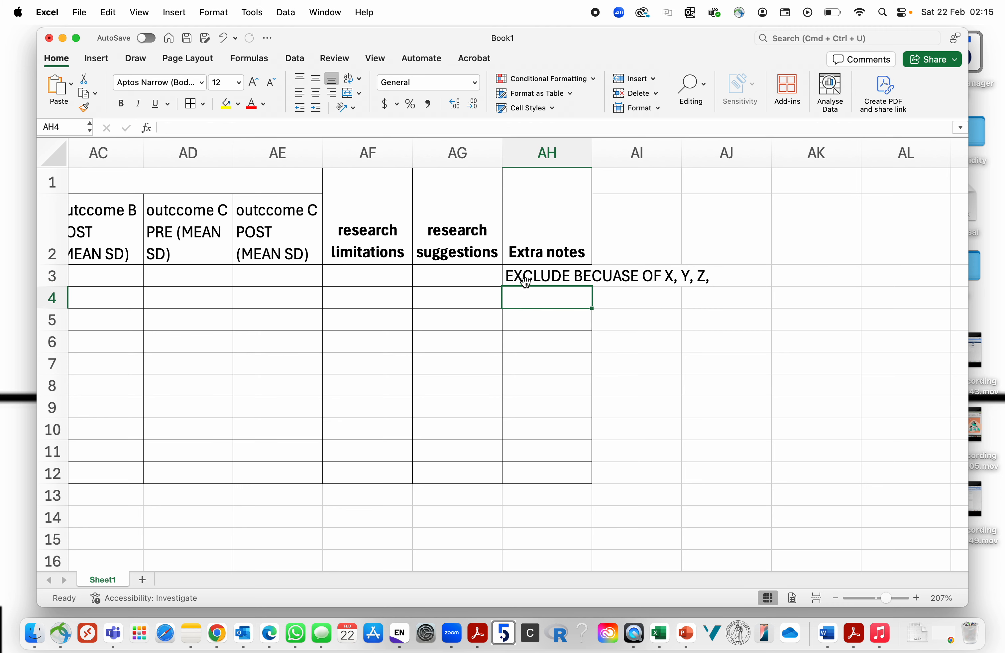
# Switch to the Covidence review in Chrome and open the Data Extraction Template from its Extraction stage
pyautogui.hscroll(-15, 466, 288)
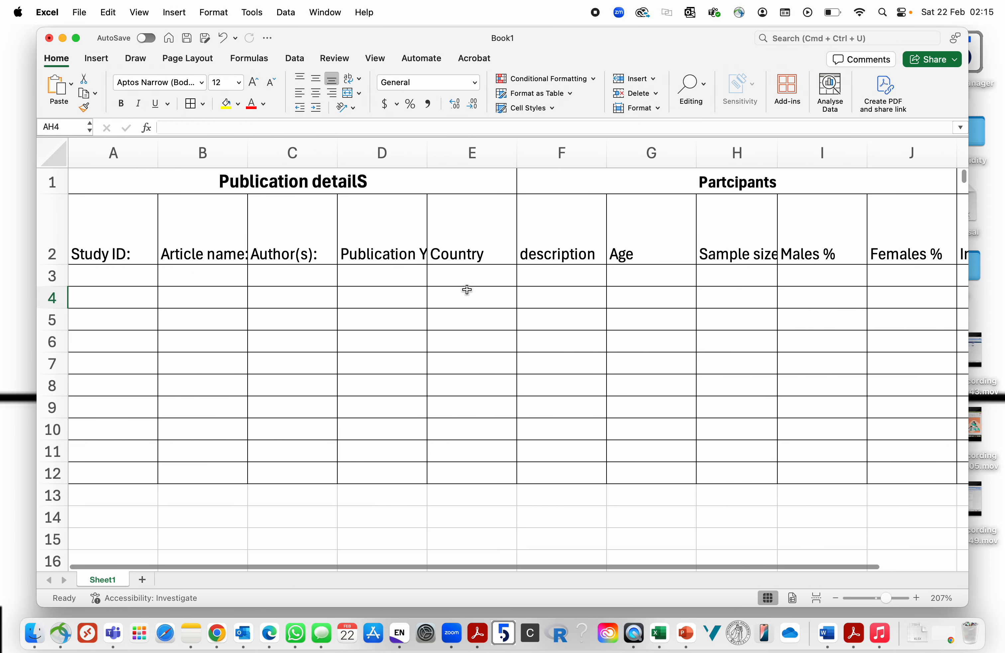
pyautogui.hscroll(1, 467, 290)
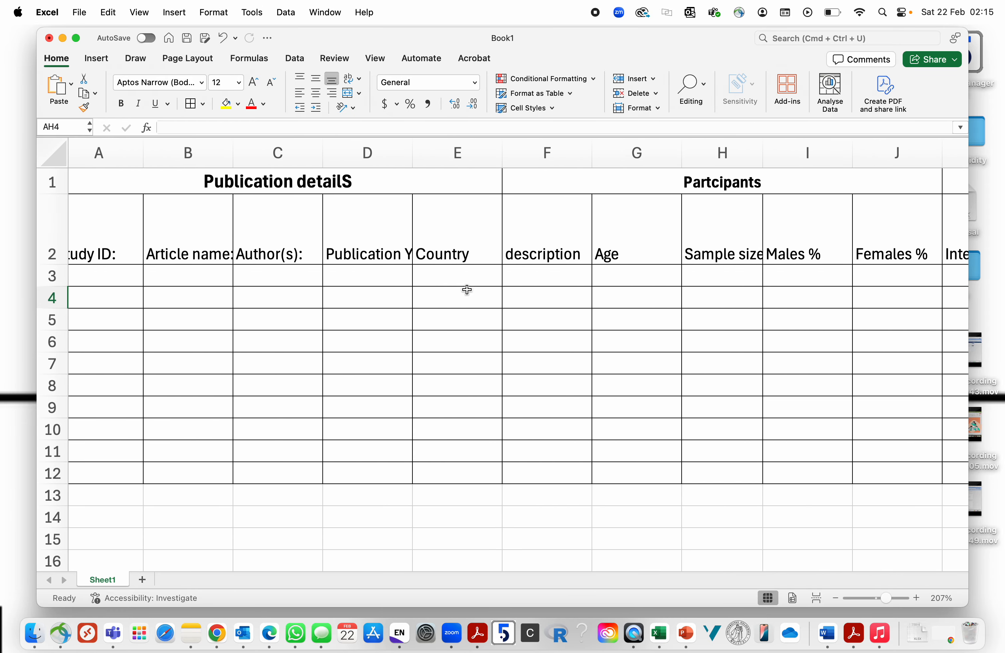
pyautogui.hotkey('ctrl', 'Right')
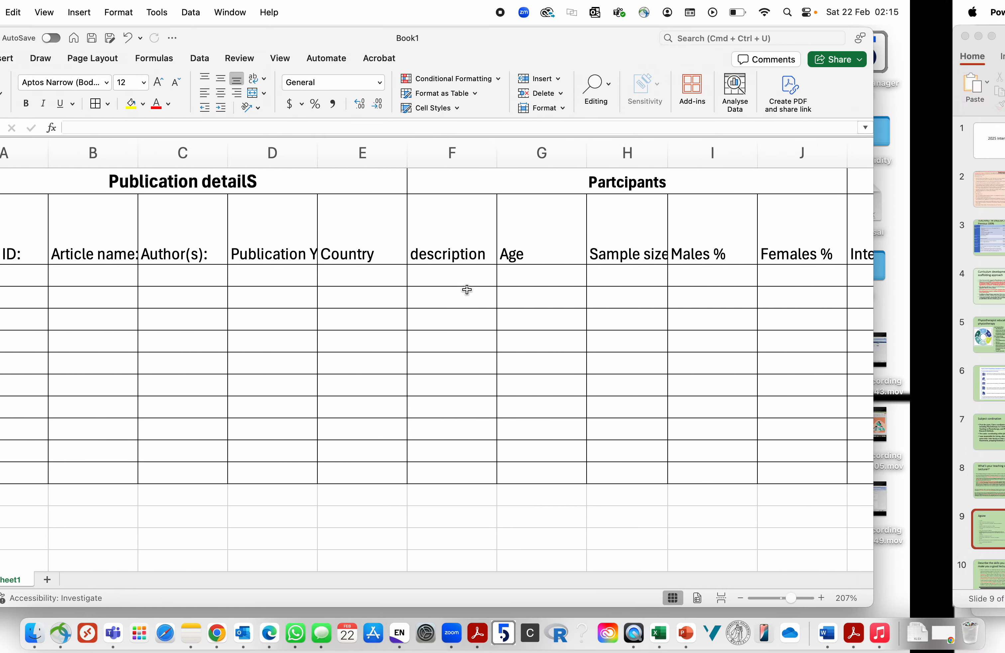
pyautogui.hotkey('ctrl', 'Left')
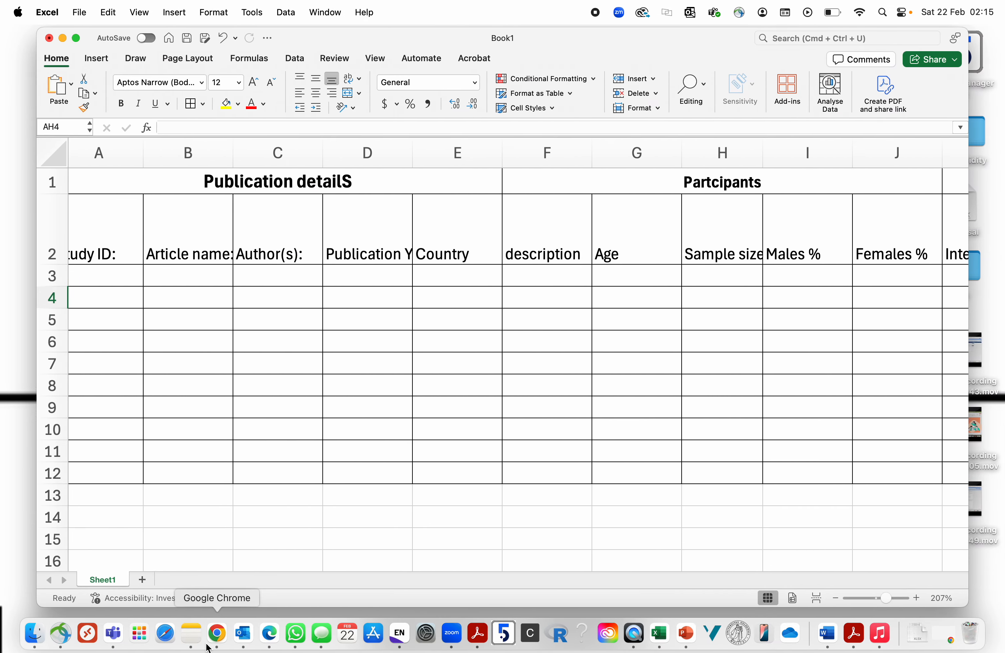
pyautogui.click(217, 636)
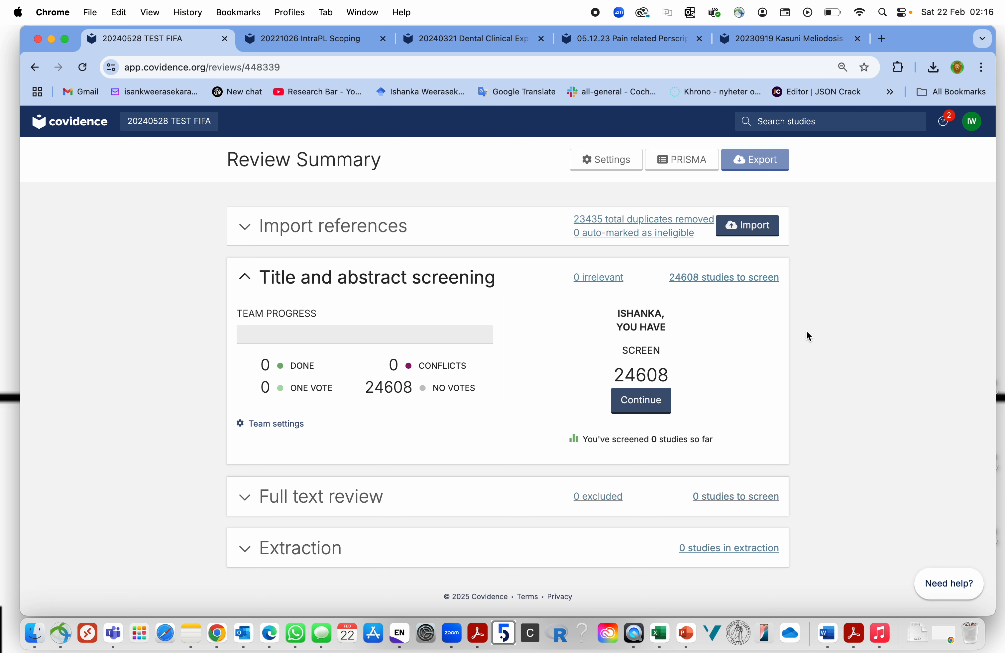
pyautogui.click(740, 550)
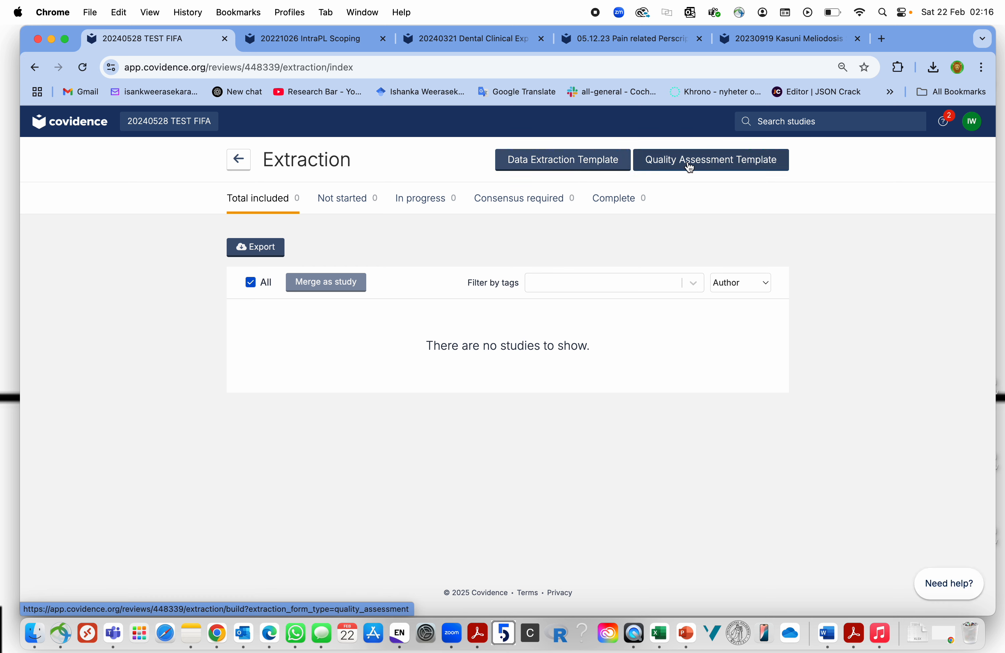
pyautogui.click(589, 169)
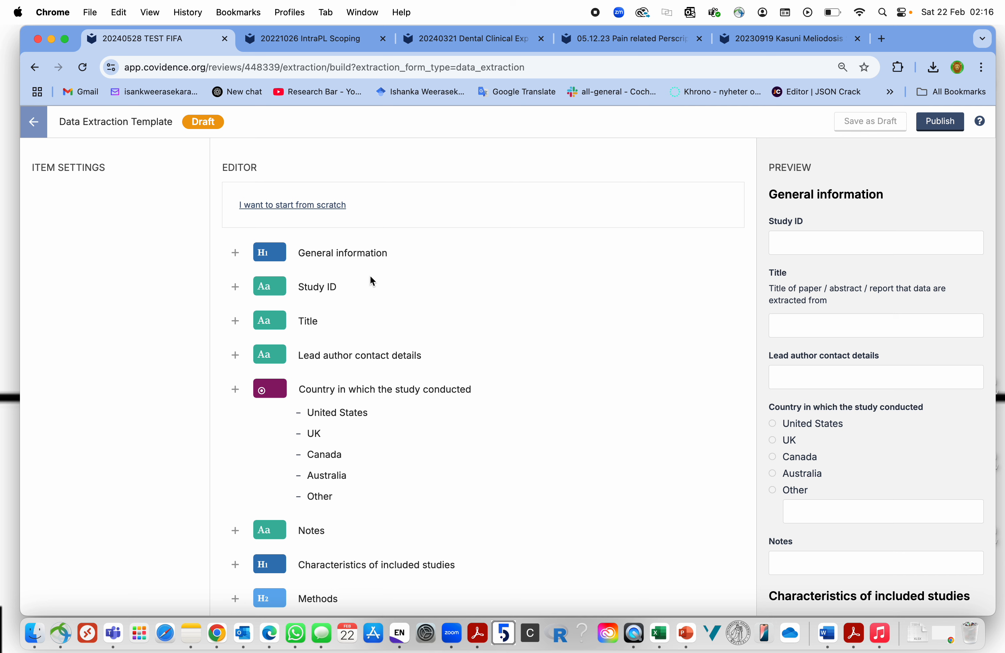
# Rename the Study ID text field in the template to "Reference"
pyautogui.click(353, 291)
pyautogui.hotkey('alt', 'shift', 'Left')
pyautogui.hotkey('alt', 'shift', 'Left')
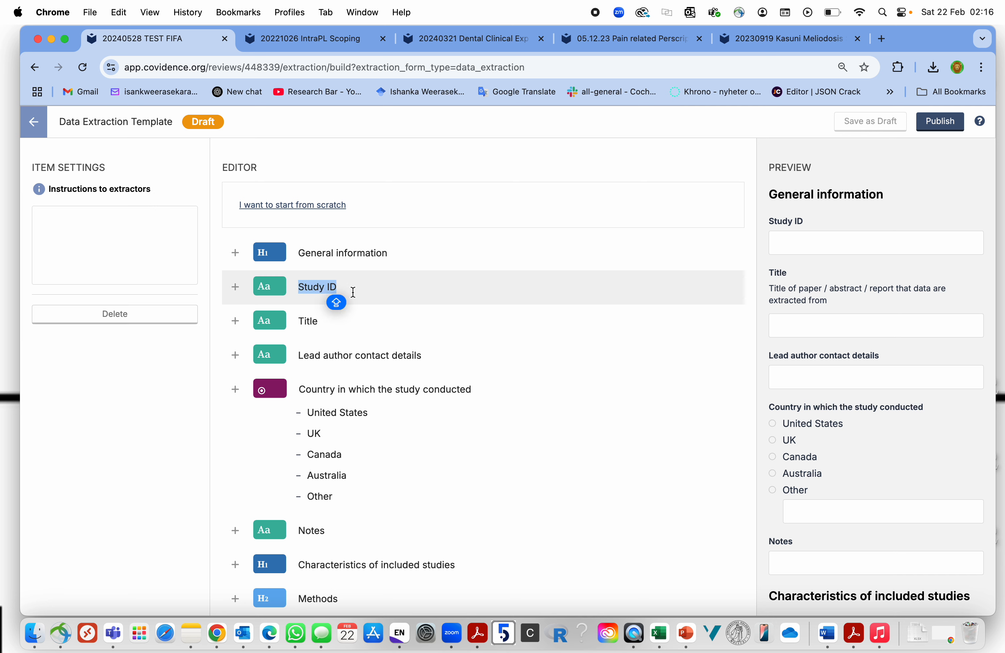
pyautogui.write('rEFERENC')
pyautogui.press('BackSpace')
pyautogui.press('BackSpace')
pyautogui.press('BackSpace')
pyautogui.press('BackSpace')
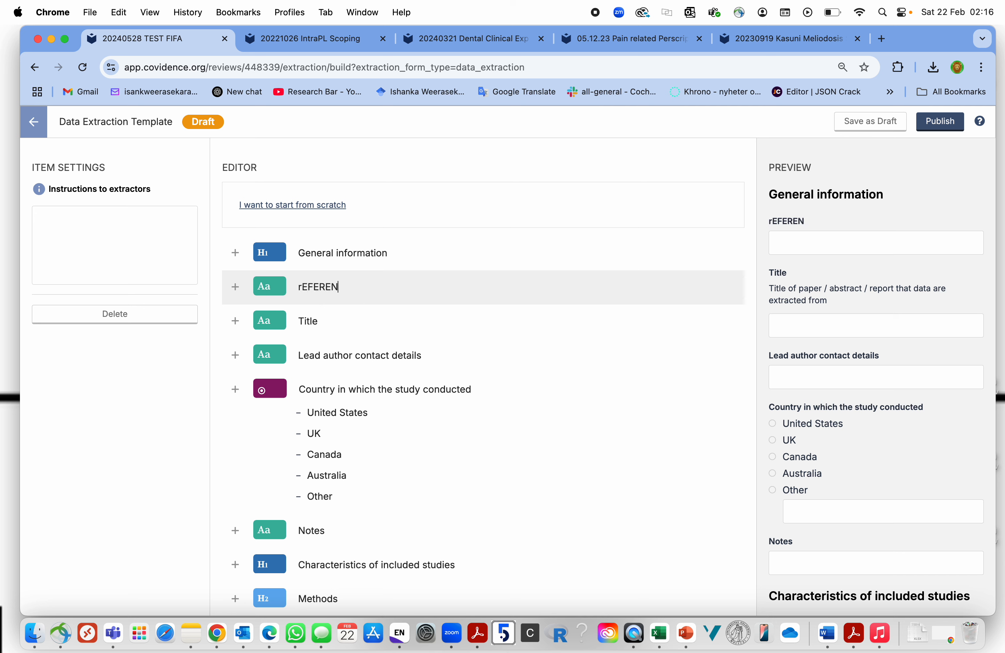
pyautogui.press('BackSpace')
pyautogui.press('BackSpace')
pyautogui.press('BackSpace')
pyautogui.press('BackSpace')
pyautogui.write('Reference')
# Start the extraction template from scratch, removing all its items, and add a Heading item below the blank text field
pyautogui.click(322, 206)
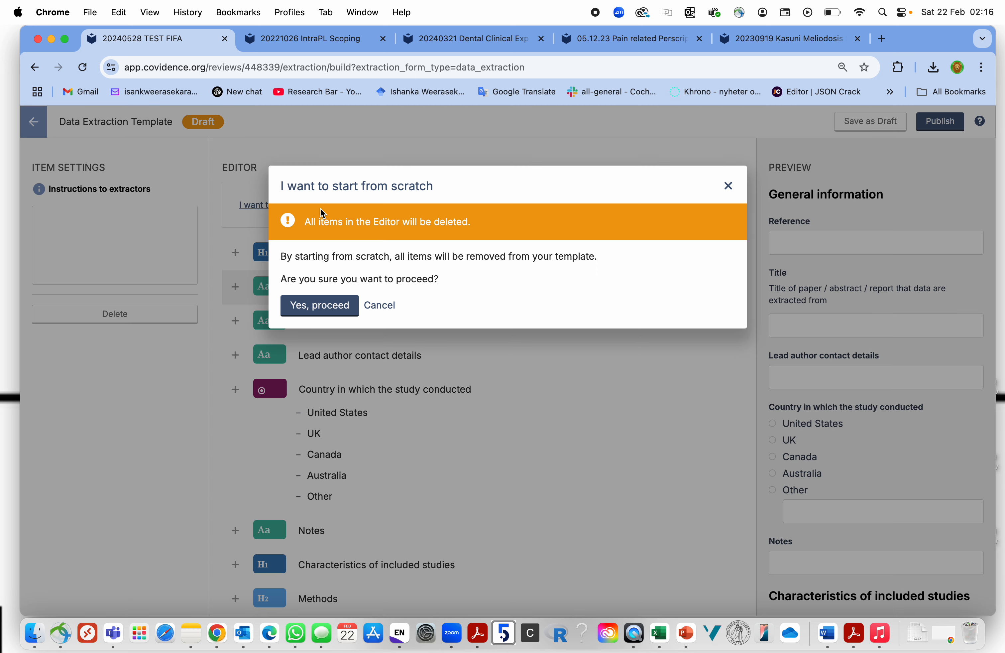
pyautogui.click(321, 306)
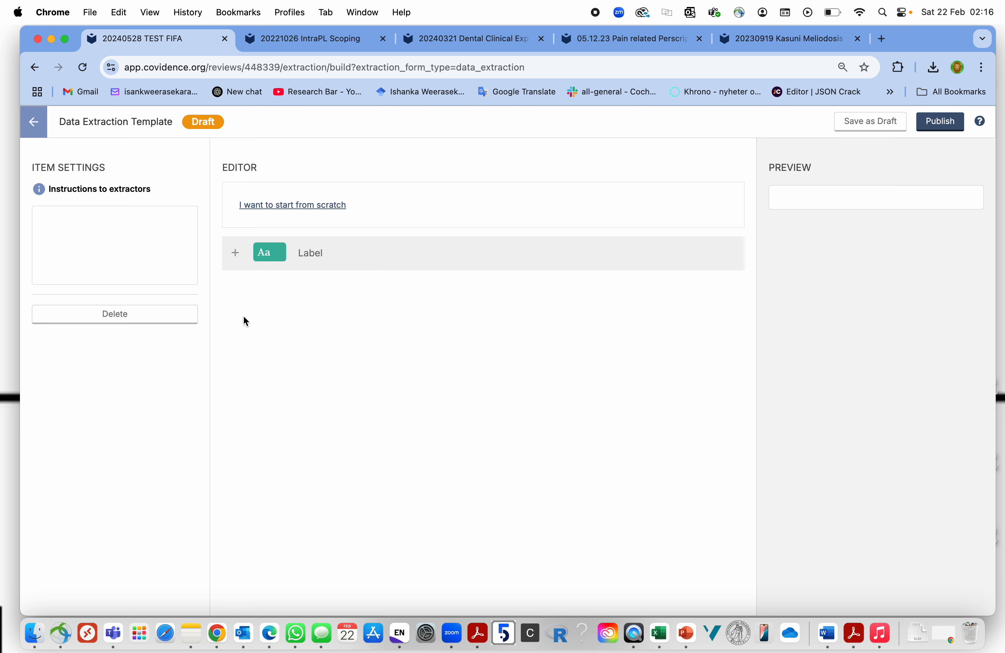
pyautogui.click(236, 253)
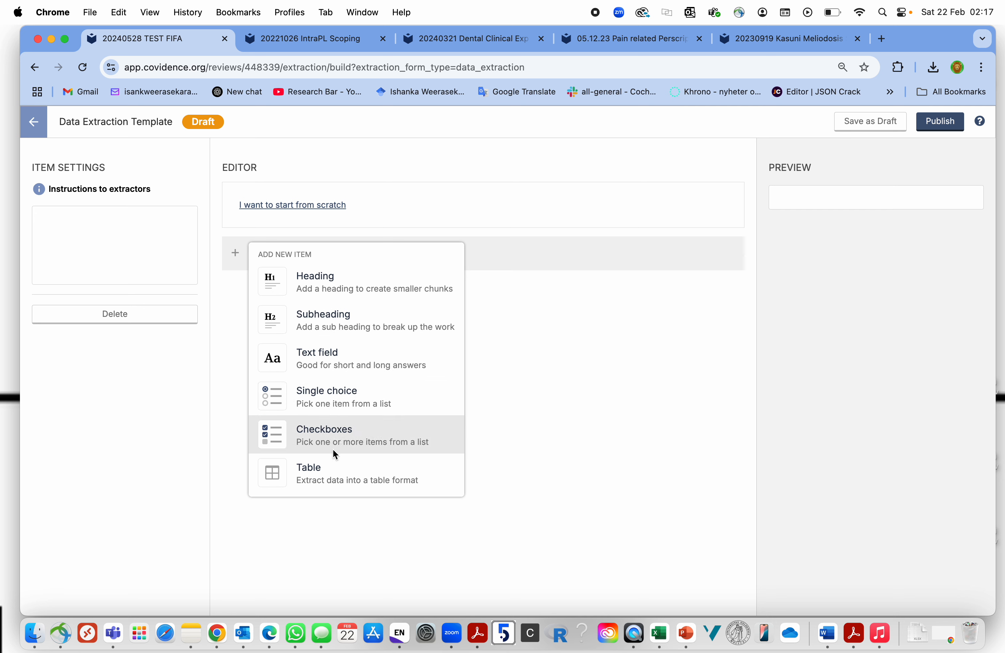
pyautogui.click(226, 280)
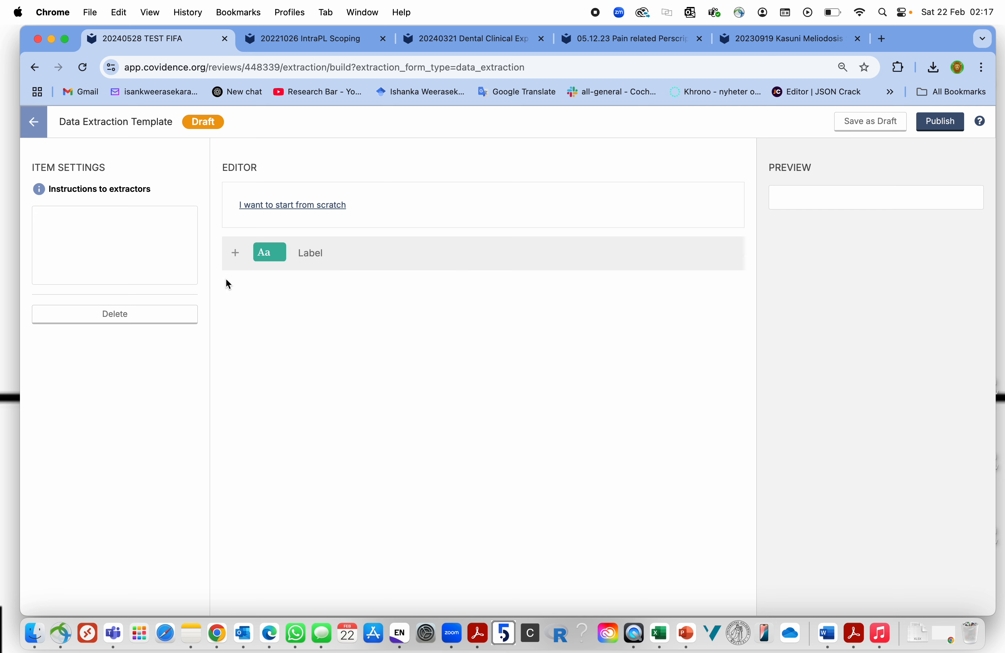
pyautogui.click(236, 253)
pyautogui.click(296, 283)
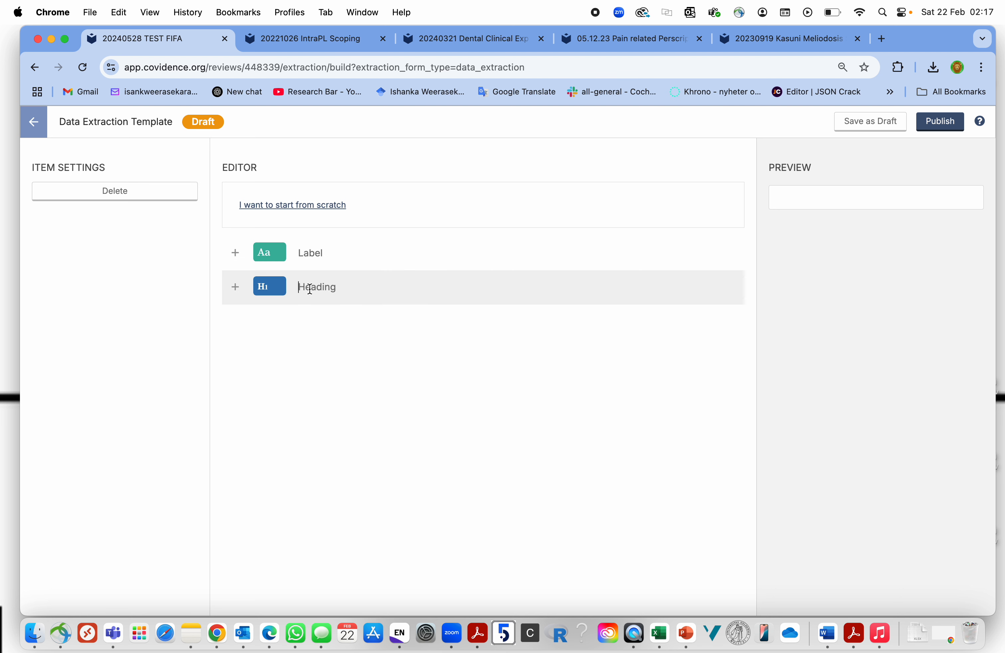
# Title the new heading "Publication details" and move it above the blank text field
pyautogui.write('Publication details')
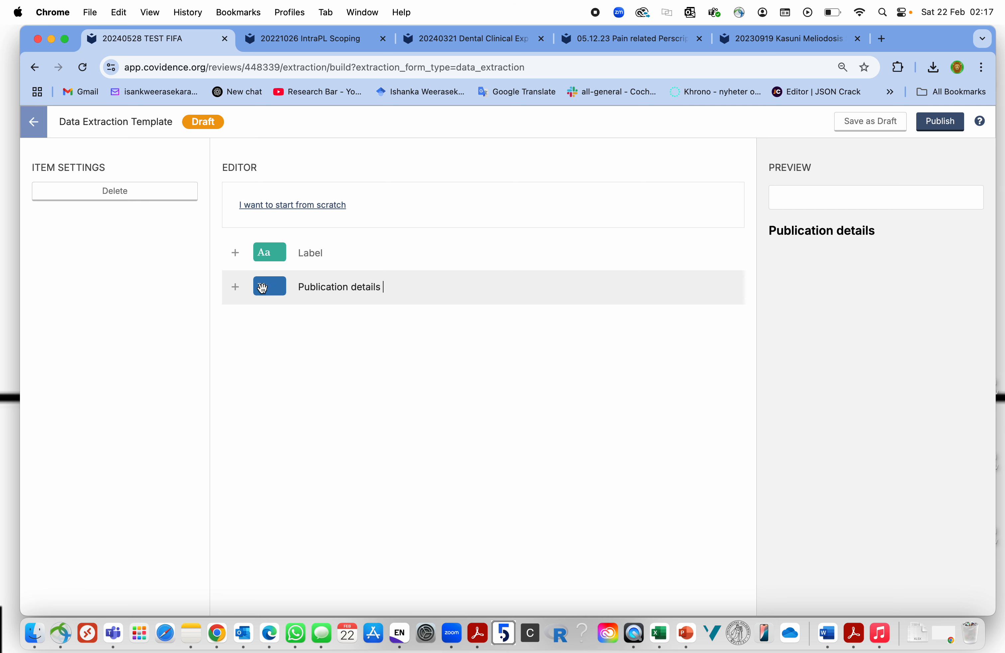
pyautogui.moveTo(258, 289); pyautogui.dragTo(267, 246)
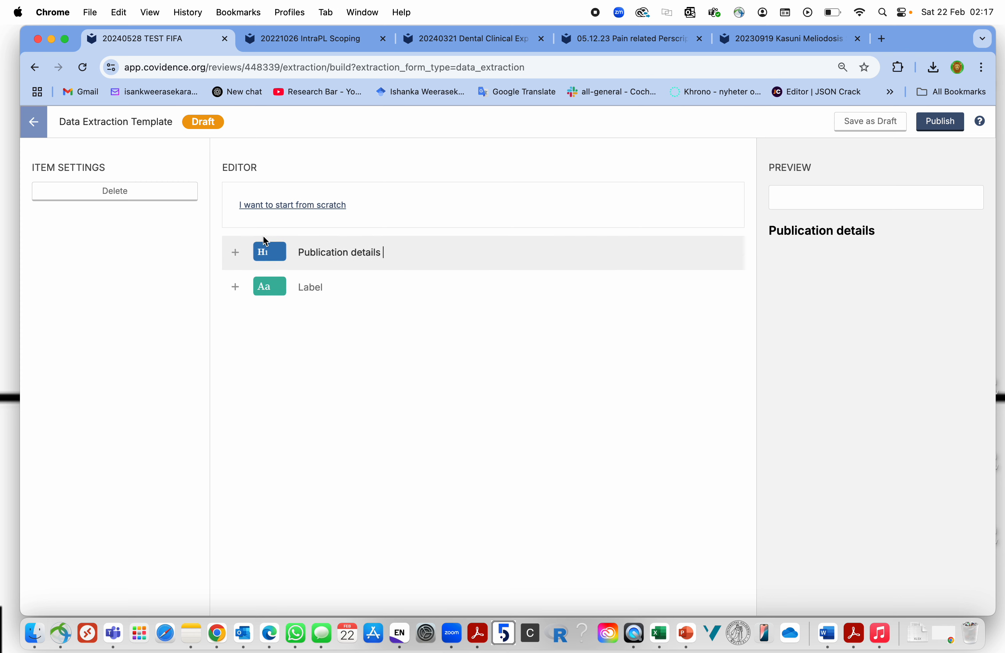
# Label the text field under the Publication details heading "Article name"
pyautogui.click(314, 293)
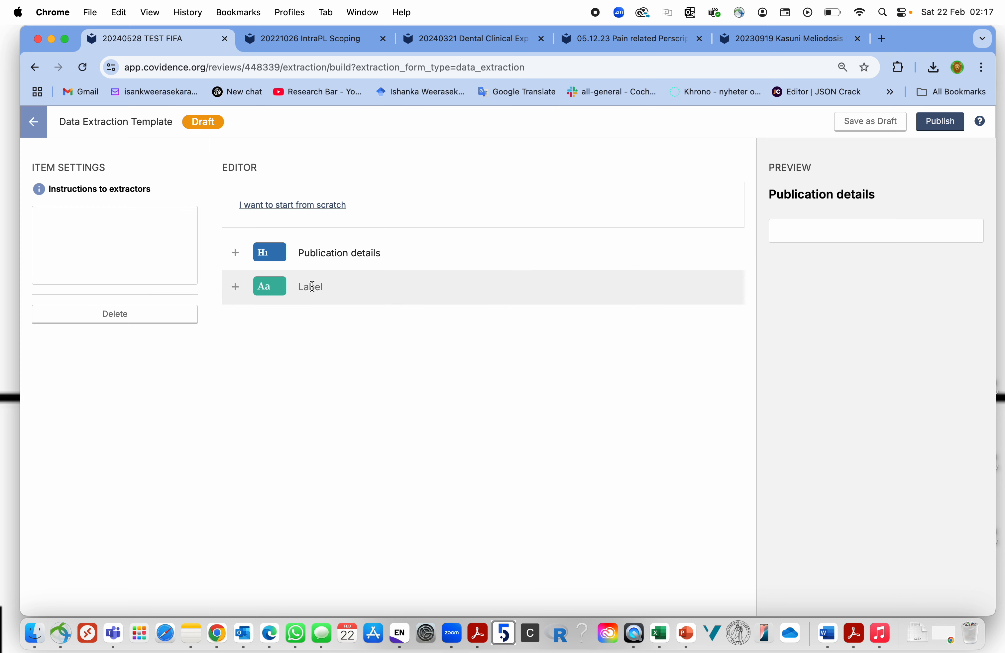
pyautogui.press('capslock')
pyautogui.hotkey('ctrl', 'Left')
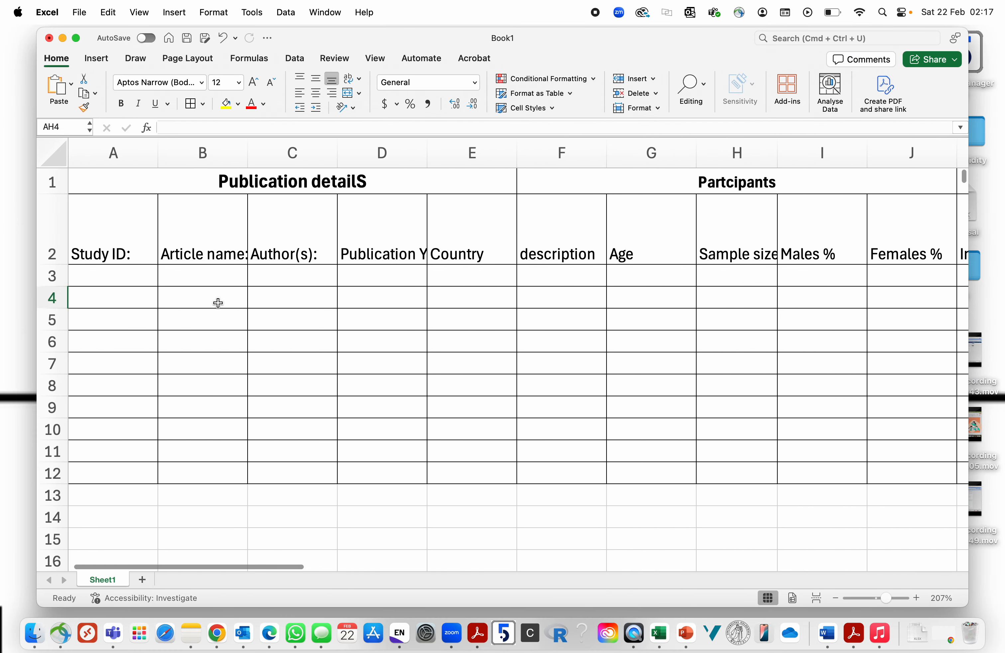
pyautogui.hotkey('ctrl', 'Right')
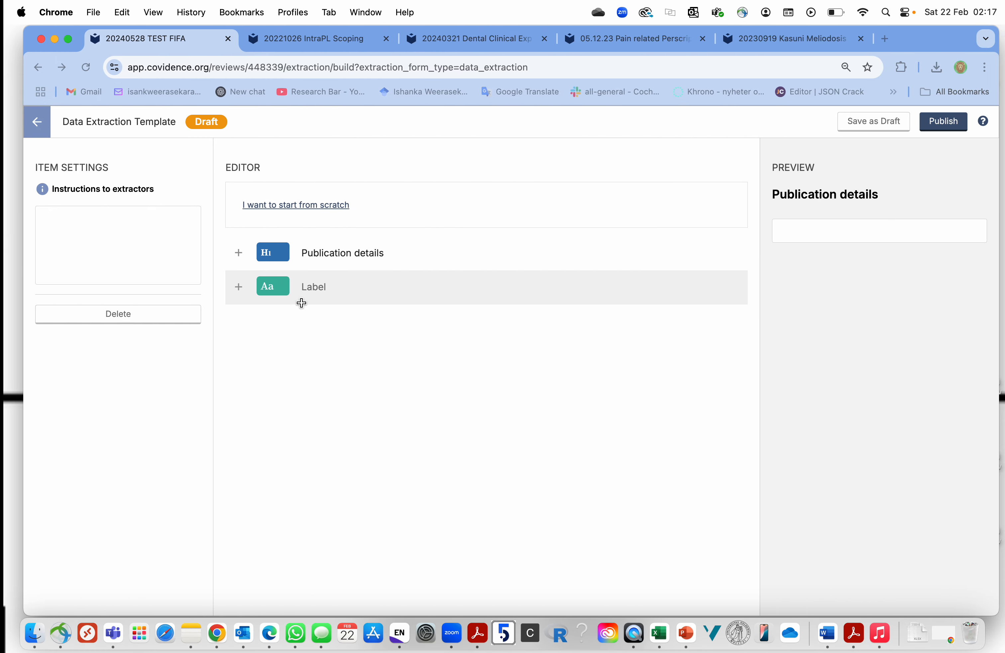
pyautogui.write('aRTCI')
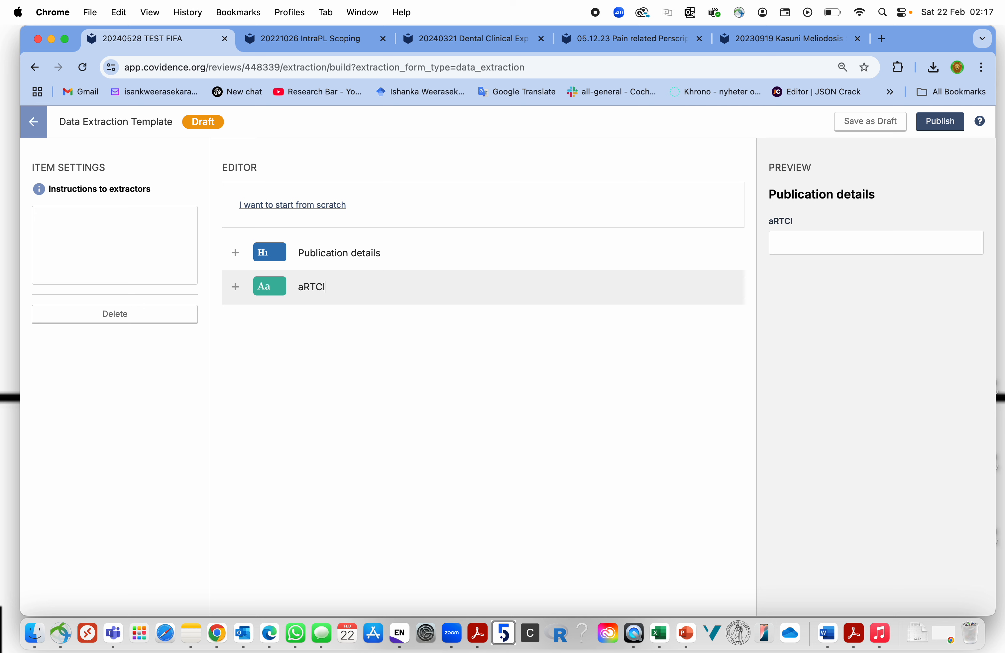
pyautogui.press('BackSpace')
pyautogui.press('BackSpace')
pyautogui.press('BackSpace')
pyautogui.press('BackSpace')
pyautogui.write('A')
pyautogui.write('rtci')
pyautogui.press('BackSpace')
pyautogui.press('BackSpace')
pyautogui.write('icle name')
# Add two more text fields below Article name, labelled "Authors name" and "Publication year"
pyautogui.press('Return')
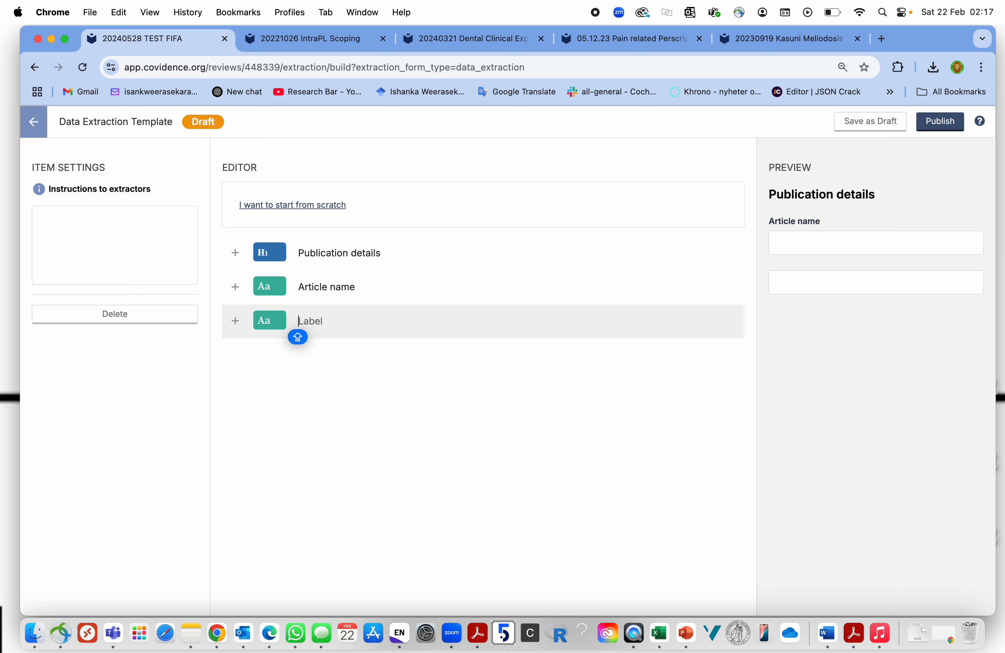
pyautogui.write('Authors name')
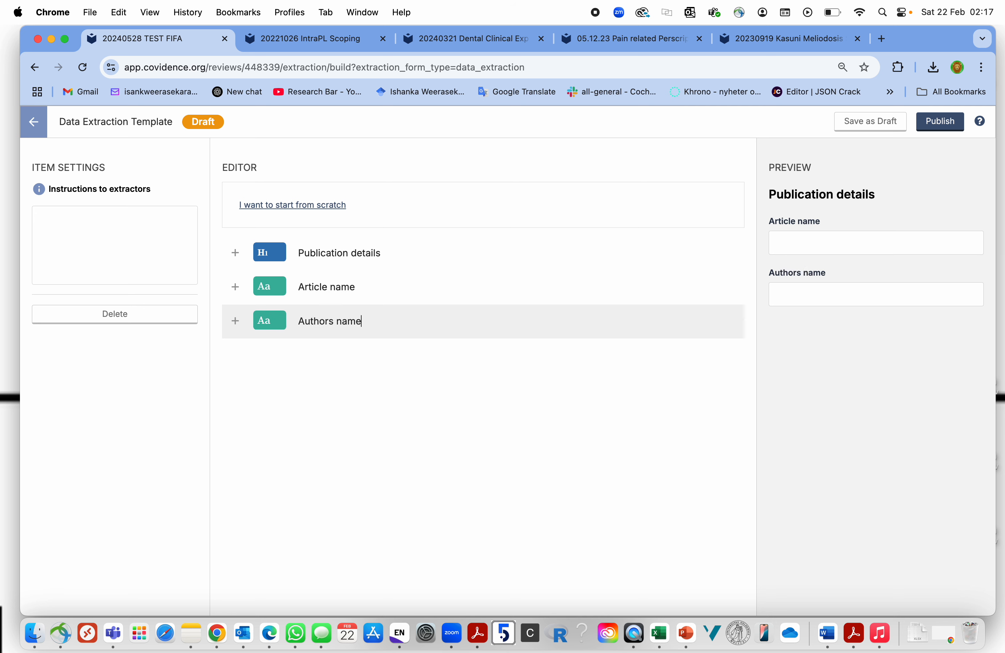
pyautogui.press('Return')
pyautogui.write('P')
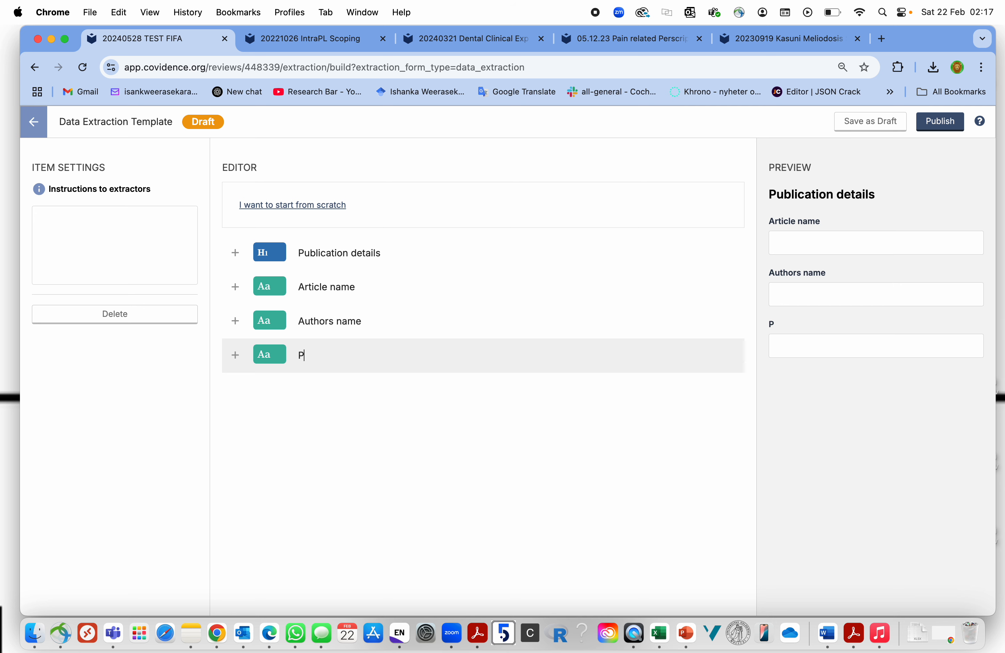
pyautogui.write('ulblicaiton y')
pyautogui.press('BackSpace')
pyautogui.press('BackSpace')
pyautogui.press('BackSpace')
pyautogui.press('BackSpace')
pyautogui.press('BackSpace')
pyautogui.press('BackSpace')
pyautogui.press('BackSpace')
pyautogui.write('ation year')
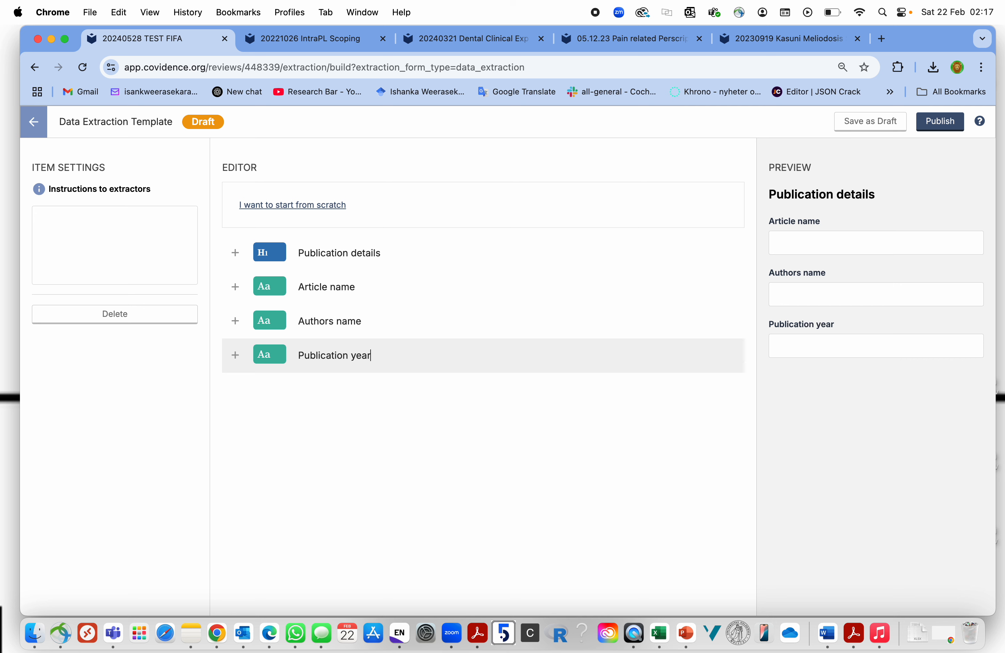
pyautogui.write('r')
# Add a Heading item titled "Participants" below the Publication year field
pyautogui.click(236, 361)
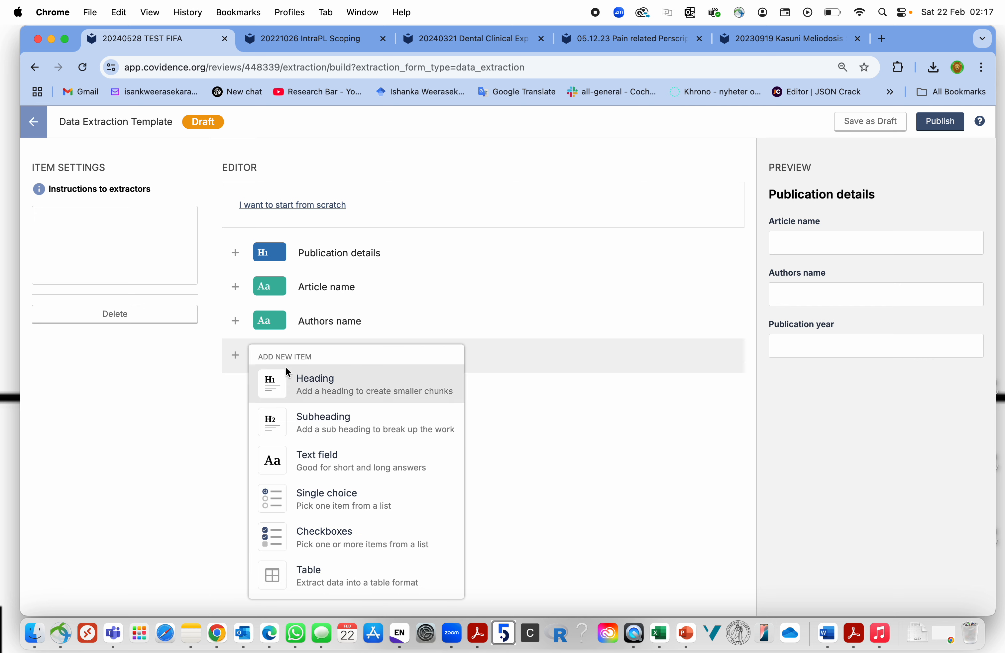
pyautogui.click(300, 381)
pyautogui.write('Partoc')
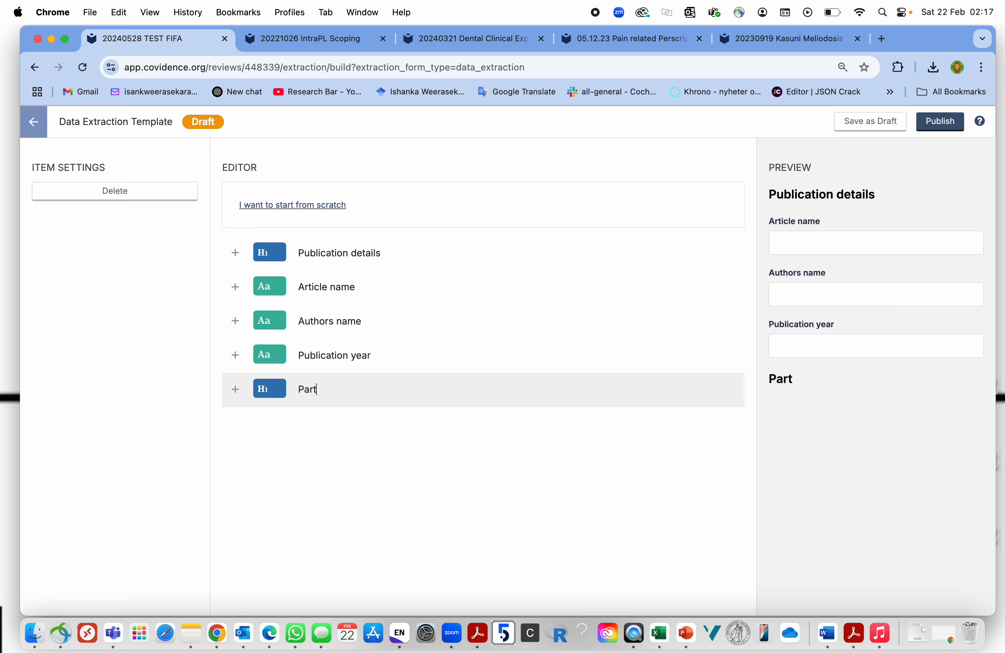
pyautogui.press('BackSpace')
pyautogui.press('BackSpace')
pyautogui.write('icpants')
pyautogui.click(313, 389)
pyautogui.click(327, 389)
pyautogui.write('i')
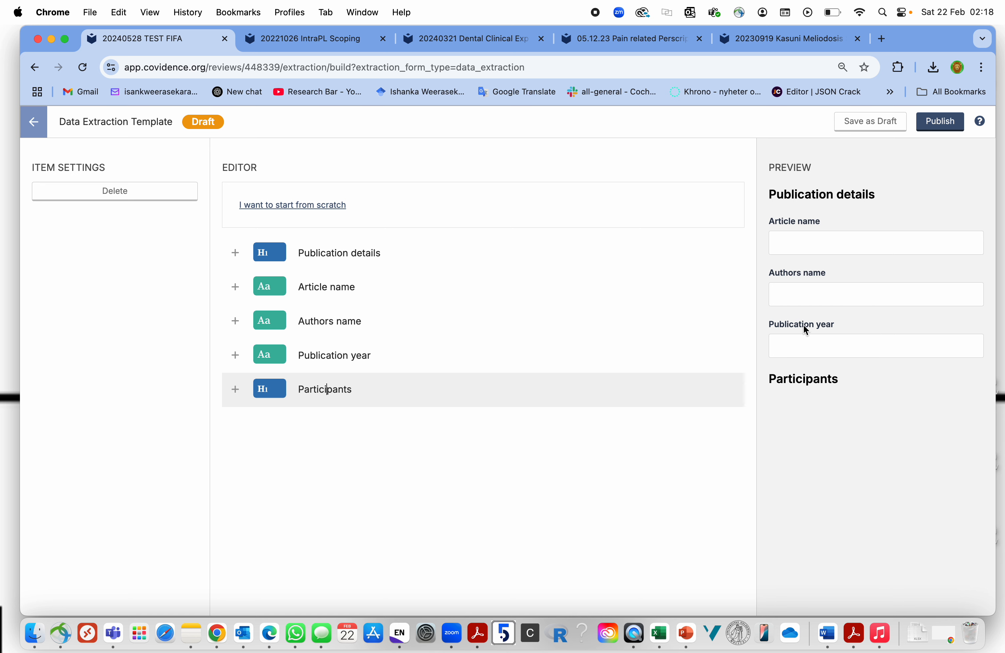
# Add a Checkboxes item labelled "Description" under the Participants heading
pyautogui.click(236, 391)
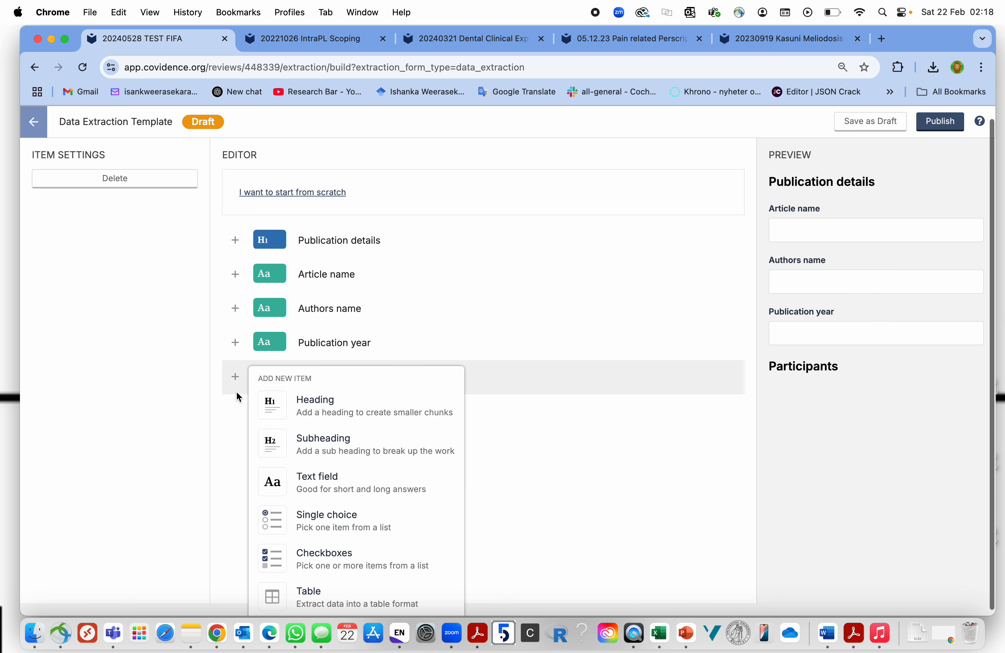
pyautogui.click(308, 565)
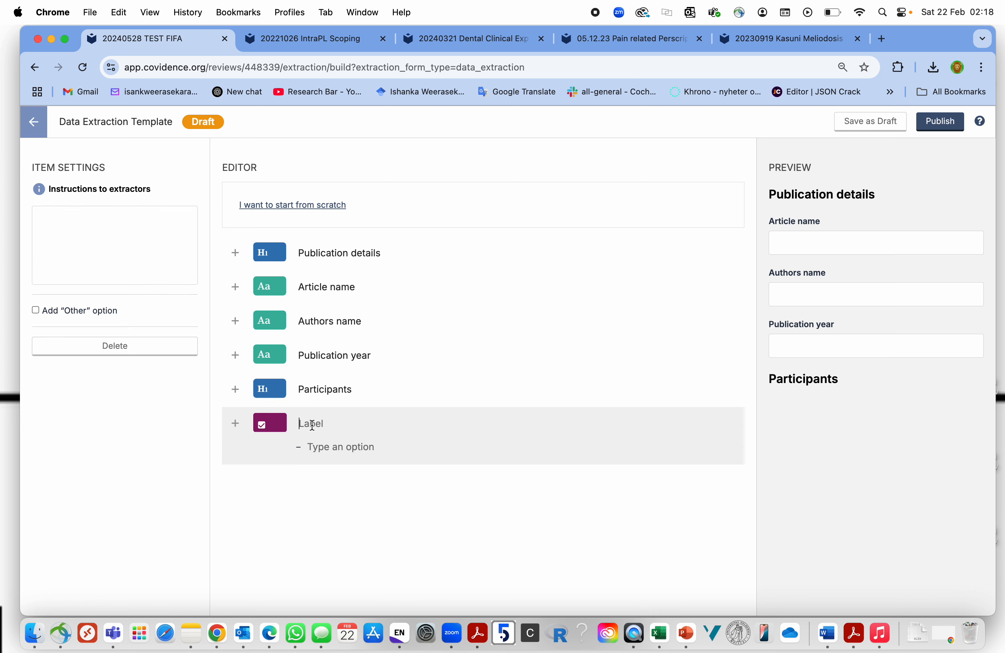
pyautogui.write('LGBT')
pyautogui.press('BackSpace')
pyautogui.write('T')
pyautogui.press('BackSpace')
pyautogui.press('BackSpace')
pyautogui.press('BackSpace')
pyautogui.press('BackSpace')
pyautogui.write('DES')
pyautogui.press('capslock')
pyautogui.press('BackSpace')
pyautogui.press('BackSpace')
pyautogui.write('e')
pyautogui.write('scitpion')
pyautogui.press('BackSpace')
pyautogui.press('BackSpace')
pyautogui.press('BackSpace')
pyautogui.press('BackSpace')
pyautogui.press('BackSpace')
pyautogui.press('BackSpace')
pyautogui.write('ript')
pyautogui.press('BackSpace')
pyautogui.write('tion')
# Give the Description checkboxes the options Lesbians, Gay, Bigender, T and Q, and include the "Other" option
pyautogui.press('Return')
pyautogui.write('L')
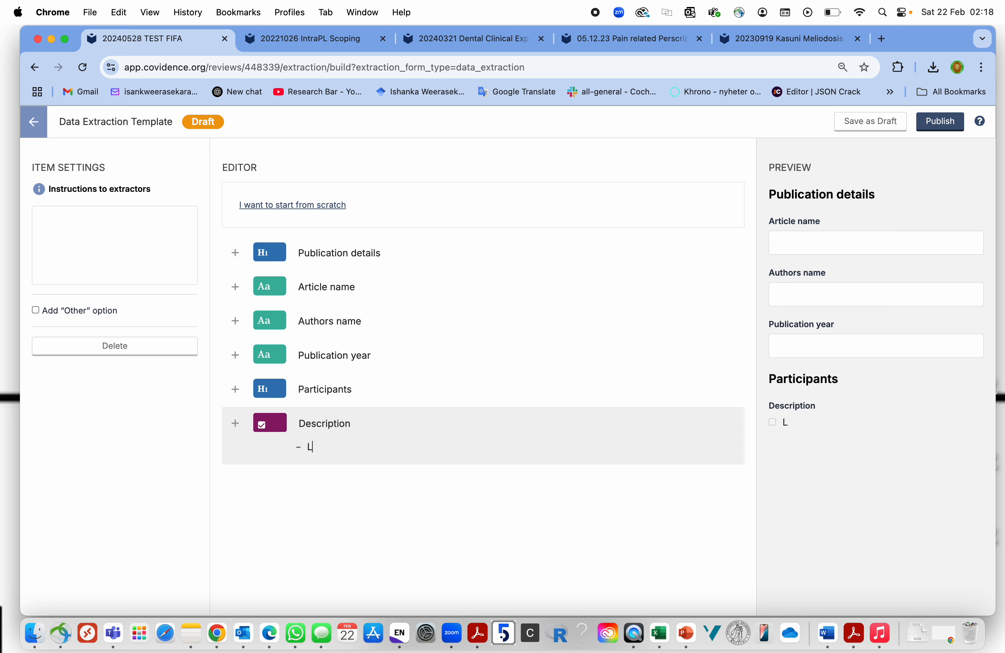
pyautogui.write('esbians')
pyautogui.press('Return')
pyautogui.write('Gay')
pyautogui.press('Return')
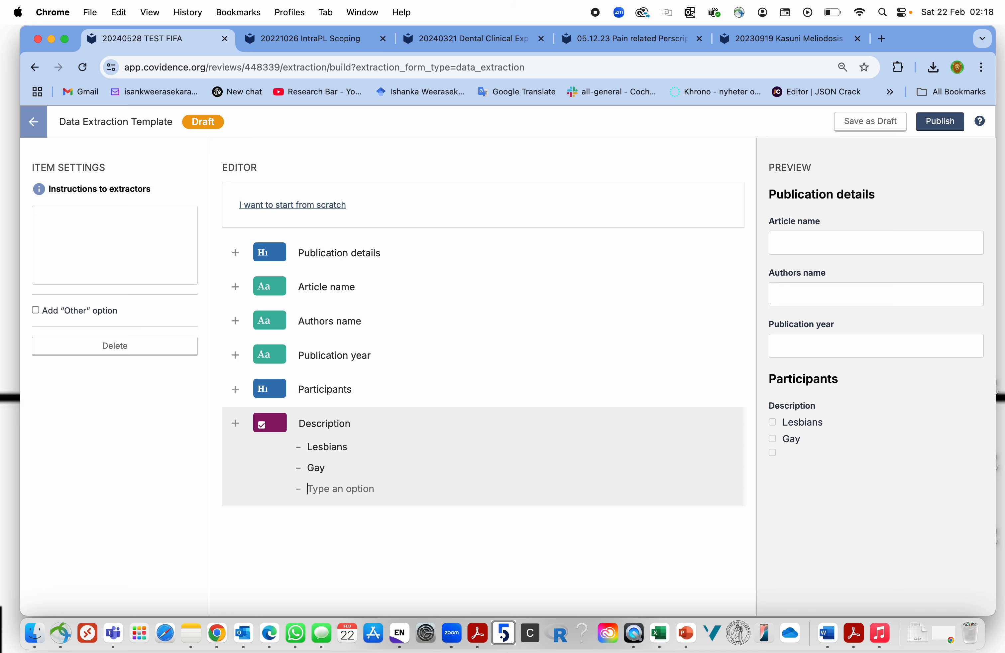
pyautogui.write('Bigender')
pyautogui.press('Return')
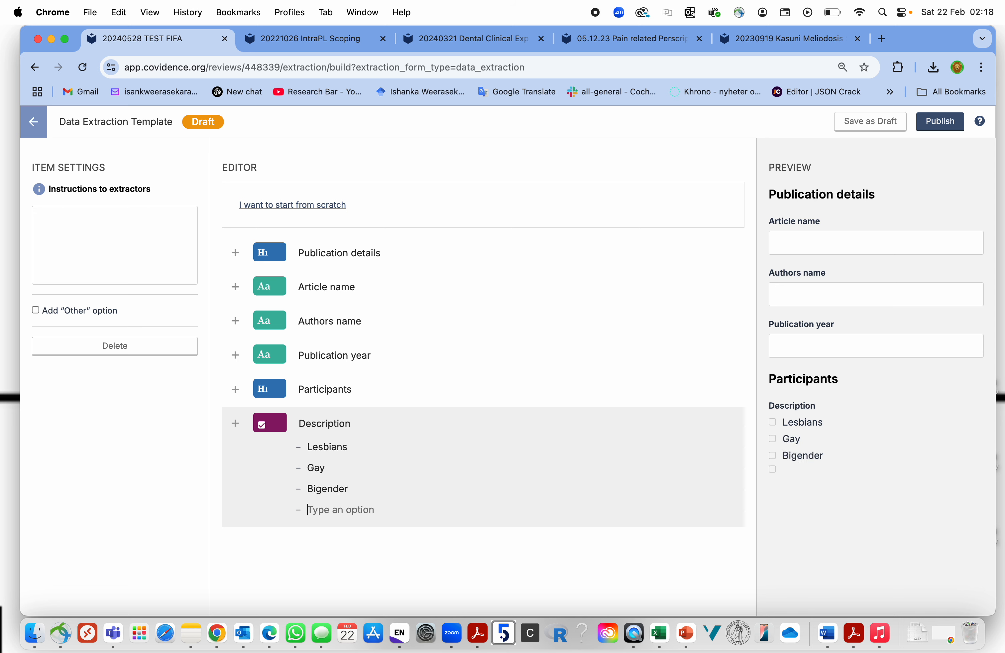
pyautogui.write('T')
pyautogui.press('Return')
pyautogui.write('Q')
pyautogui.press('capslock')
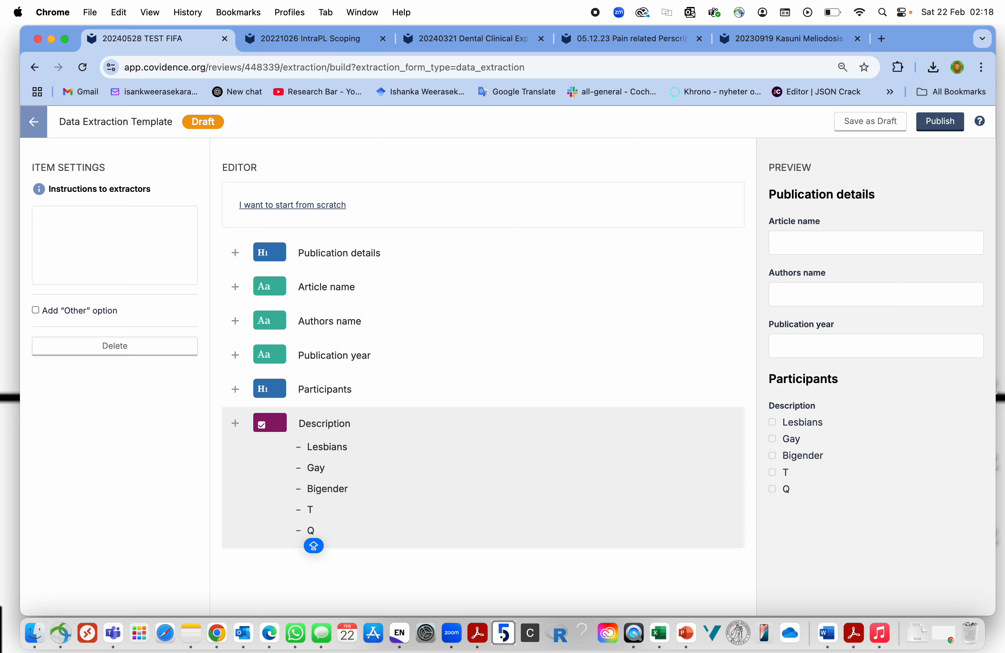
pyautogui.click(35, 312)
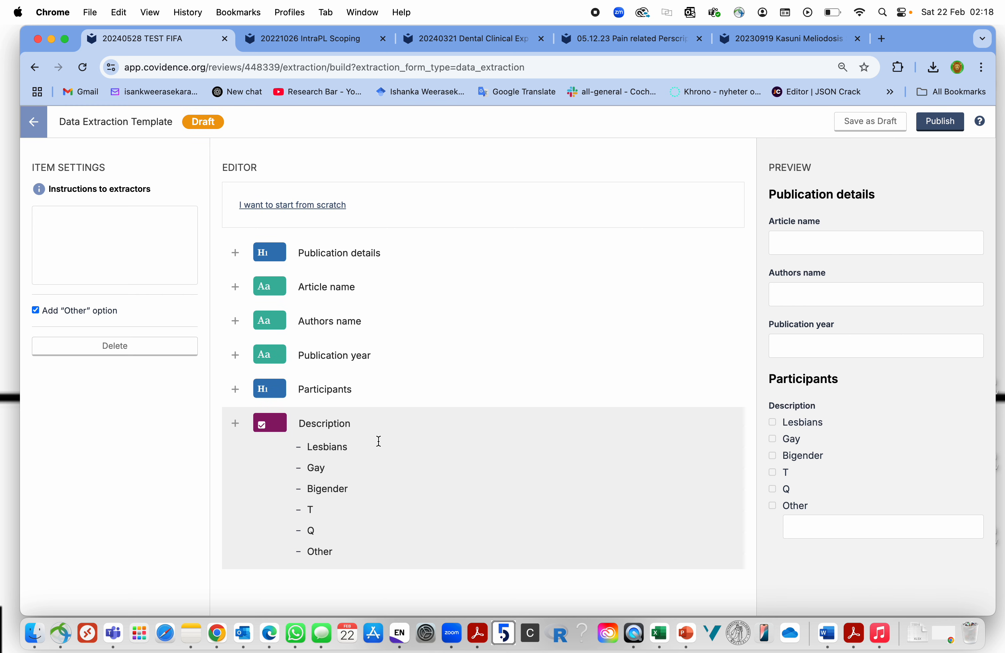
# Add a Single choice item labelled "Age" below the Description checkboxes
pyautogui.click(236, 423)
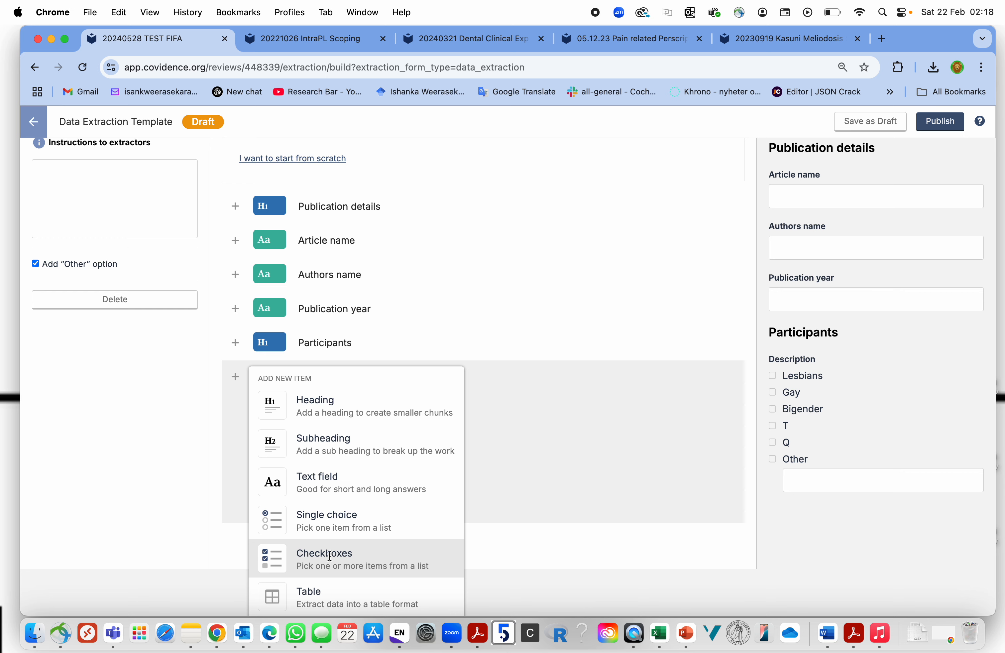
pyautogui.click(333, 522)
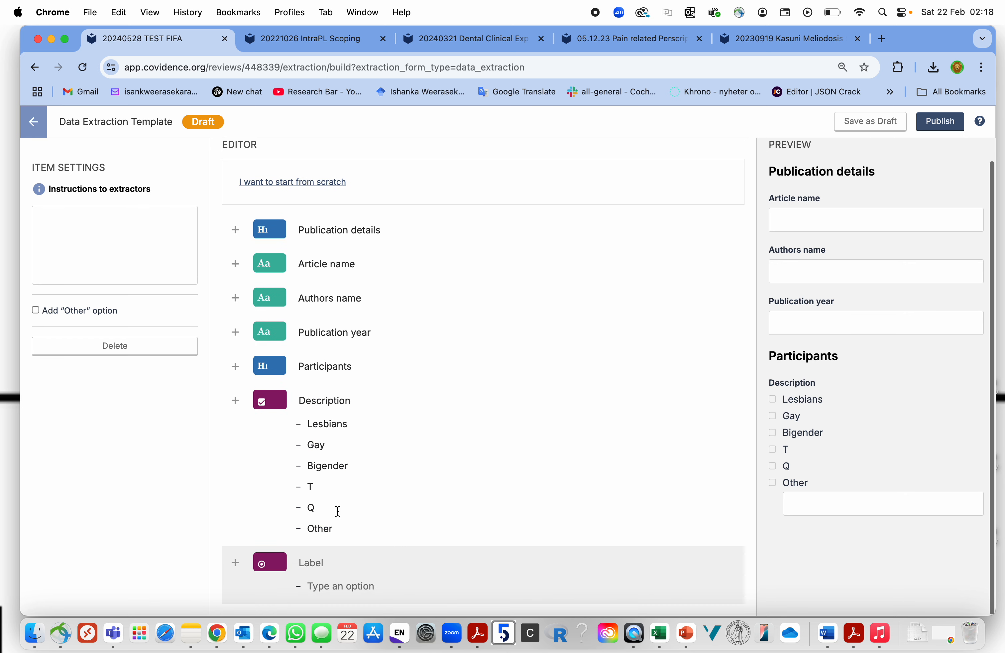
pyautogui.click(312, 563)
pyautogui.write('agE')
pyautogui.press('BackSpace')
pyautogui.press('BackSpace')
pyautogui.press('BackSpace')
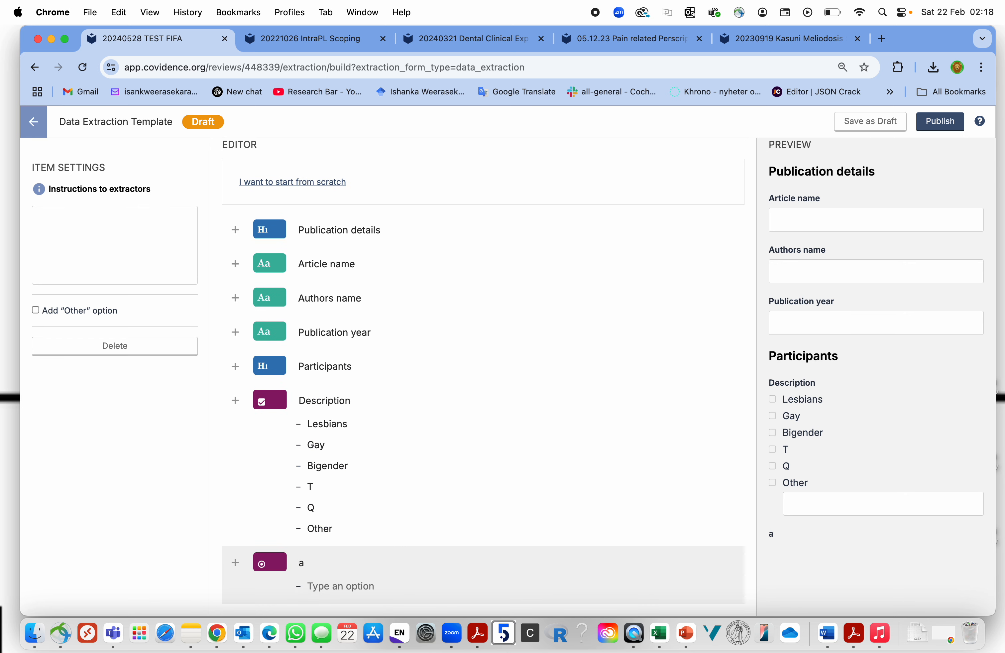
pyautogui.write('Age')
pyautogui.click(313, 299)
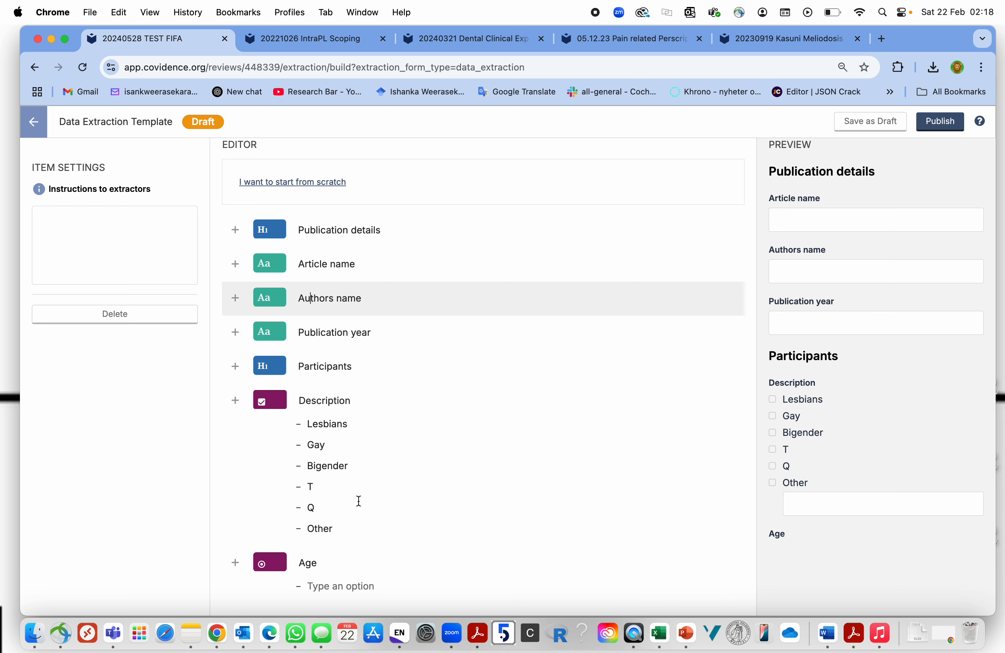
# Add a text field labelled "Age" below the single-choice Age item
pyautogui.click(236, 563)
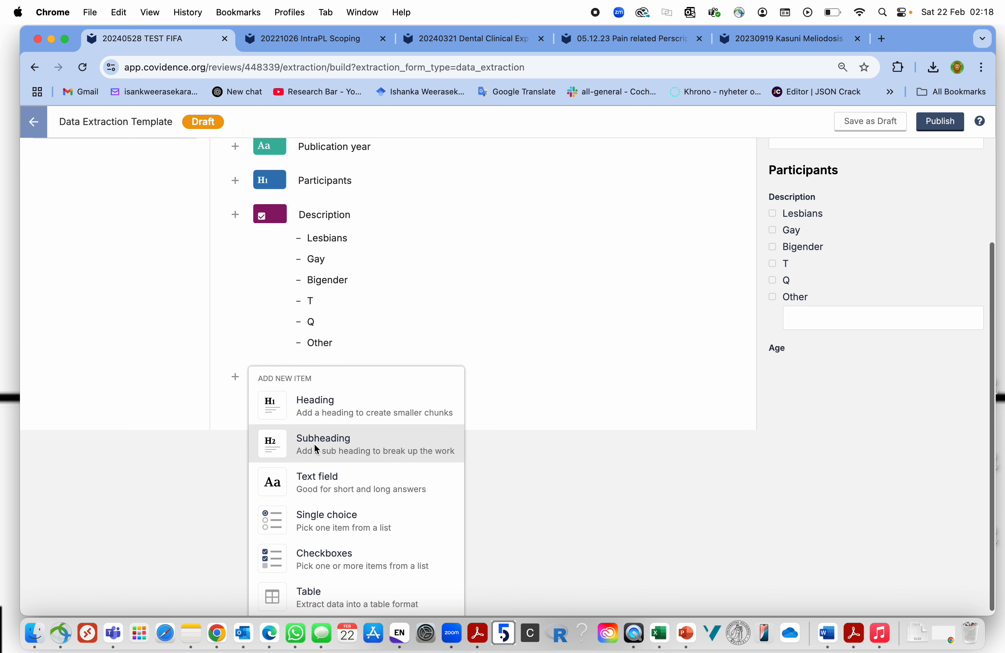
pyautogui.click(315, 477)
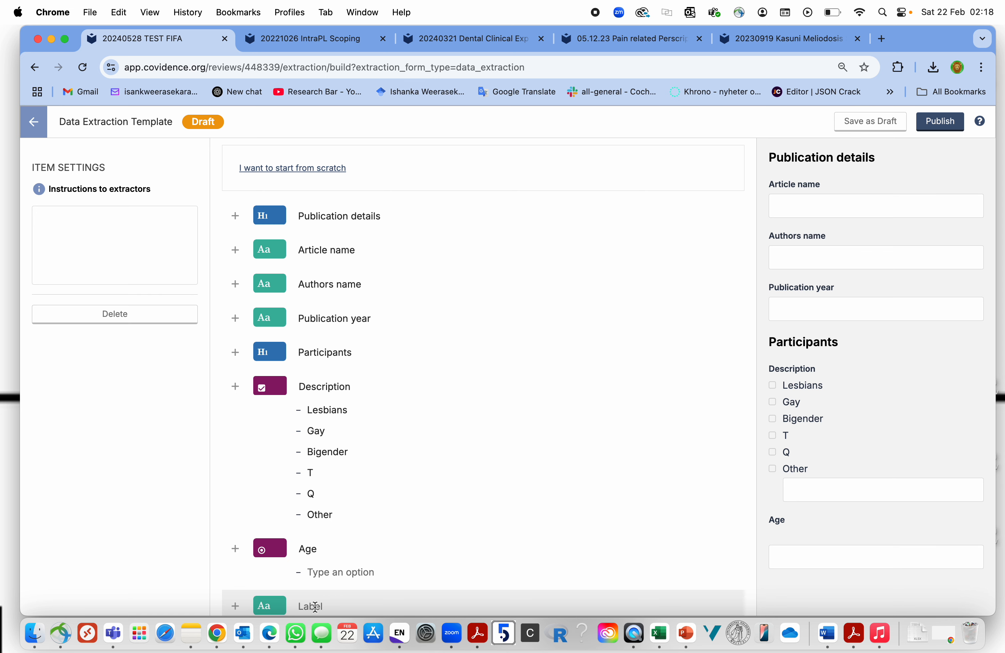
pyautogui.write('Age')
# Enter "Childres" and "Adolcense" as the options of the single-choice Age item
pyautogui.click(334, 572)
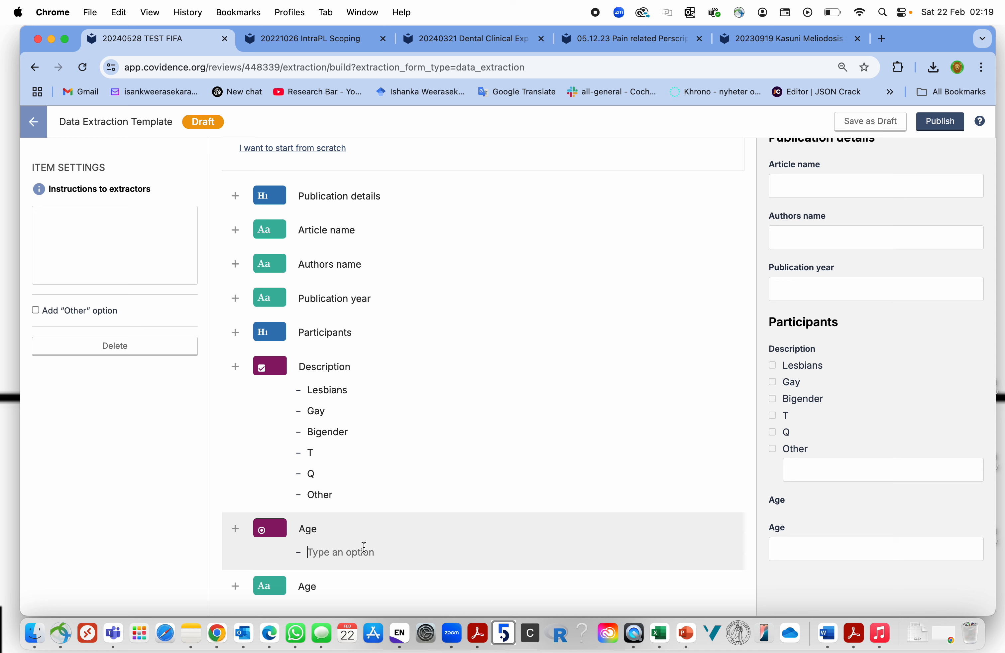
pyautogui.write('c')
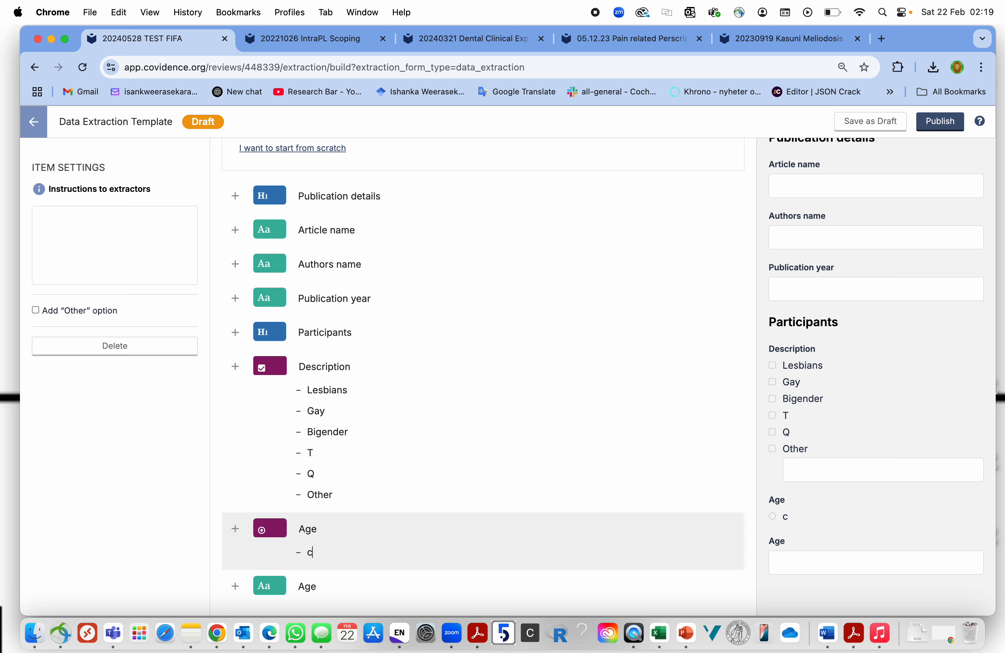
pyautogui.write('Inform')
pyautogui.press('BackSpace')
pyautogui.press('BackSpace')
pyautogui.press('BackSpace')
pyautogui.press('BackSpace')
pyautogui.press('BackSpace')
pyautogui.press('BackSpace')
pyautogui.press('BackSpace')
pyautogui.write('In')
pyautogui.press('BackSpace')
pyautogui.press('BackSpace')
pyautogui.write('Childres')
pyautogui.press('Return')
pyautogui.write('Ad')
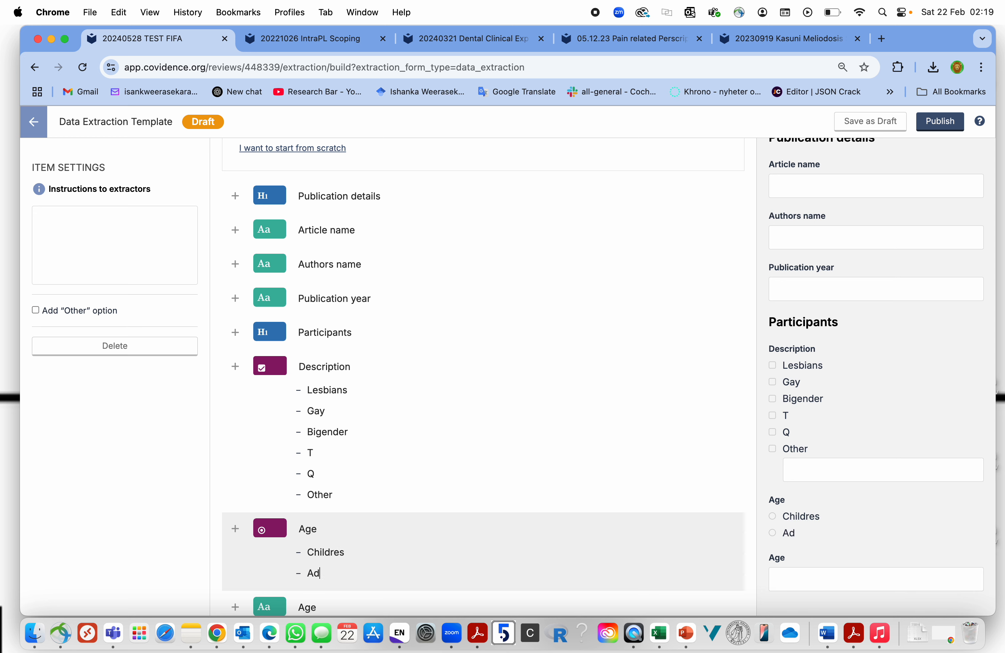
pyautogui.write('olcense')
# Look up the correct spelling of "adolescence" with a Google search in a new browser tab and copy the word
pyautogui.rightClick(333, 571)
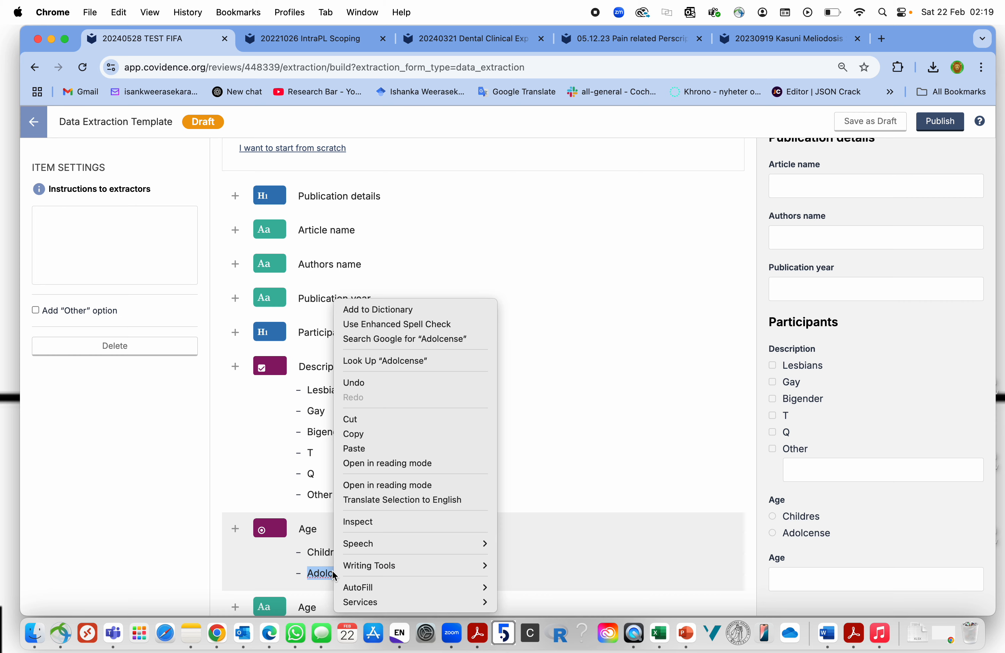
pyautogui.click(597, 400)
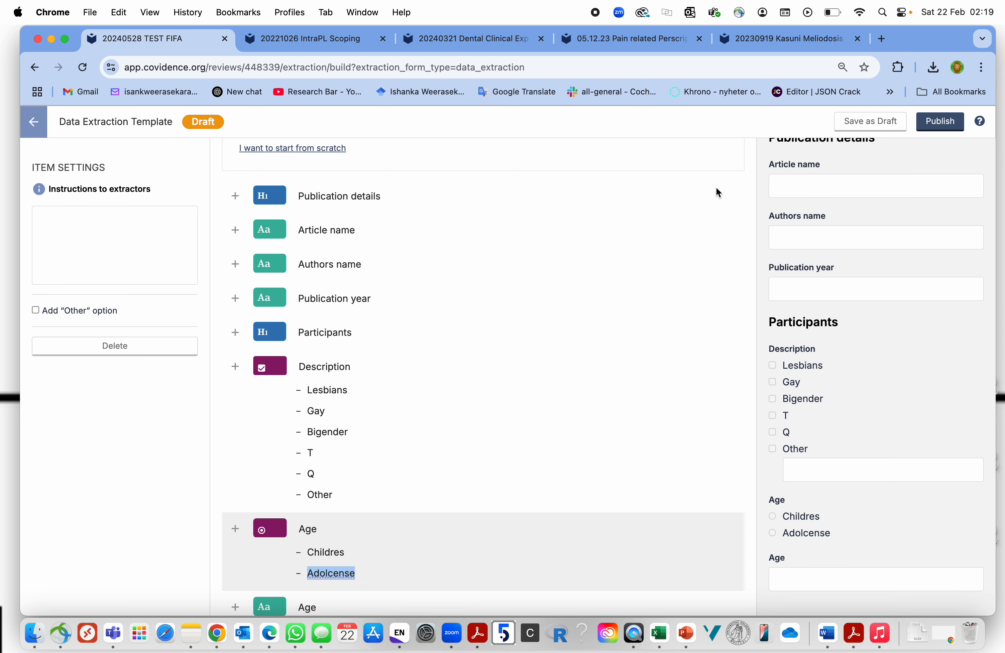
pyautogui.click(878, 45)
pyautogui.write('adolesence')
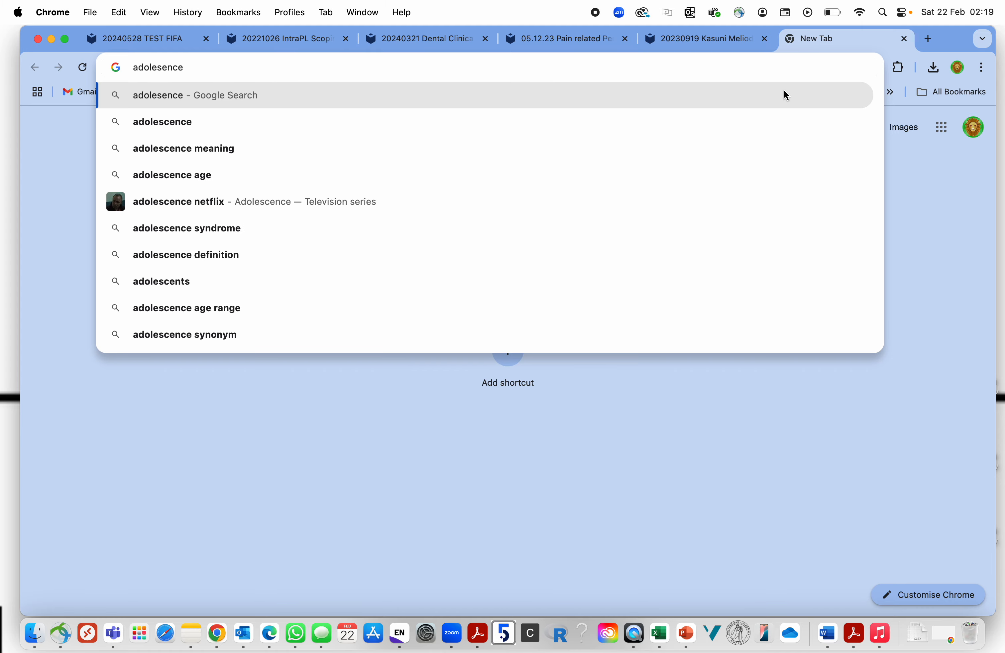
pyautogui.click(271, 122)
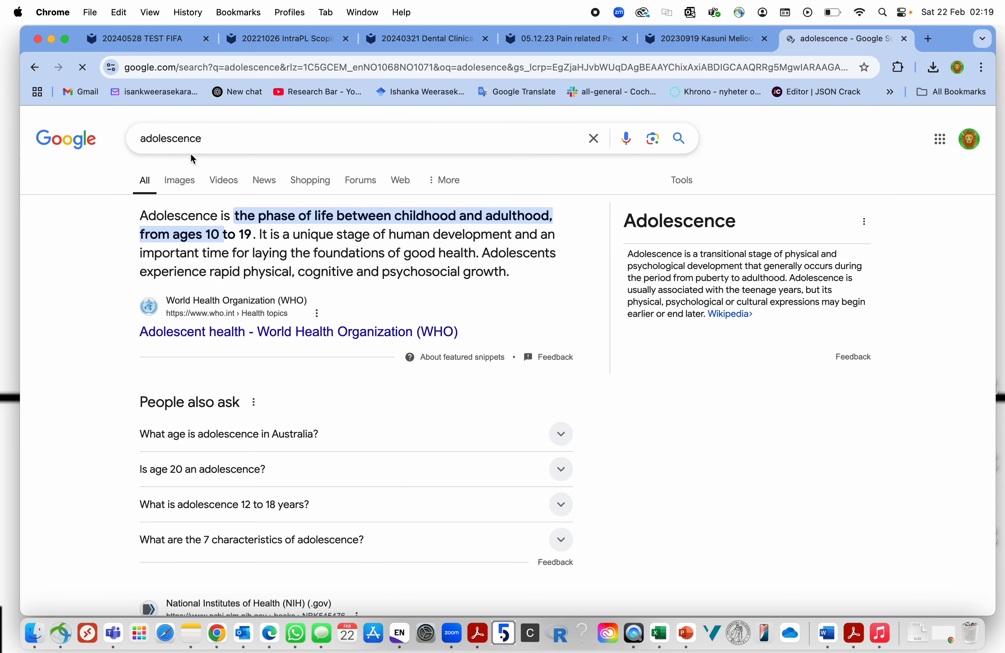
pyautogui.doubleClick(189, 140)
pyautogui.press('super+c')
# Return to the 20240528 TEST FIFA template and replace the second option of the single-choice Age item with the copied "adolescence"
pyautogui.click(726, 44)
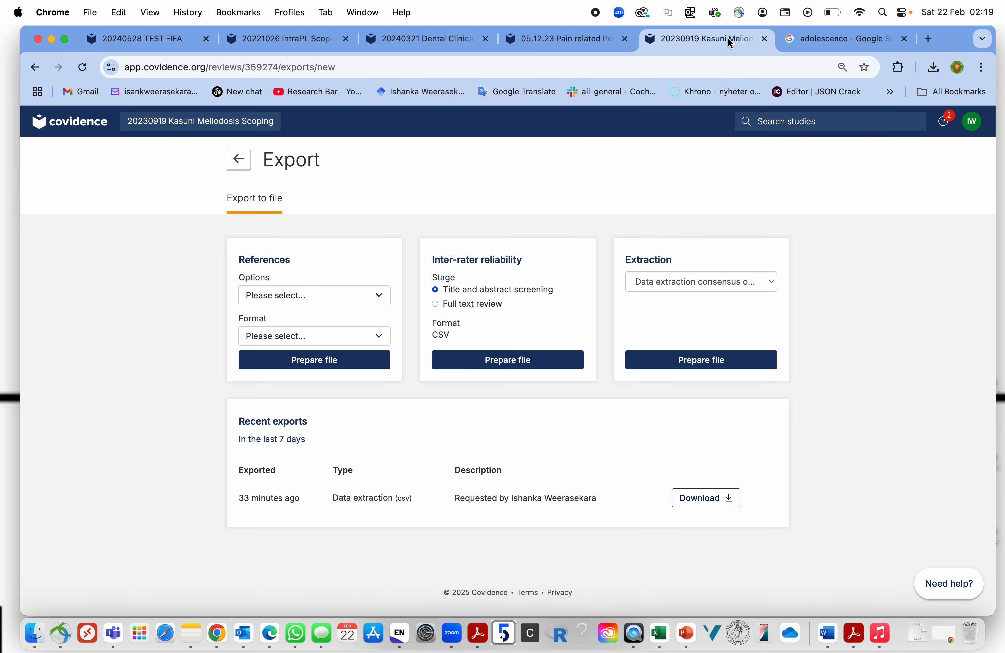
pyautogui.click(300, 54)
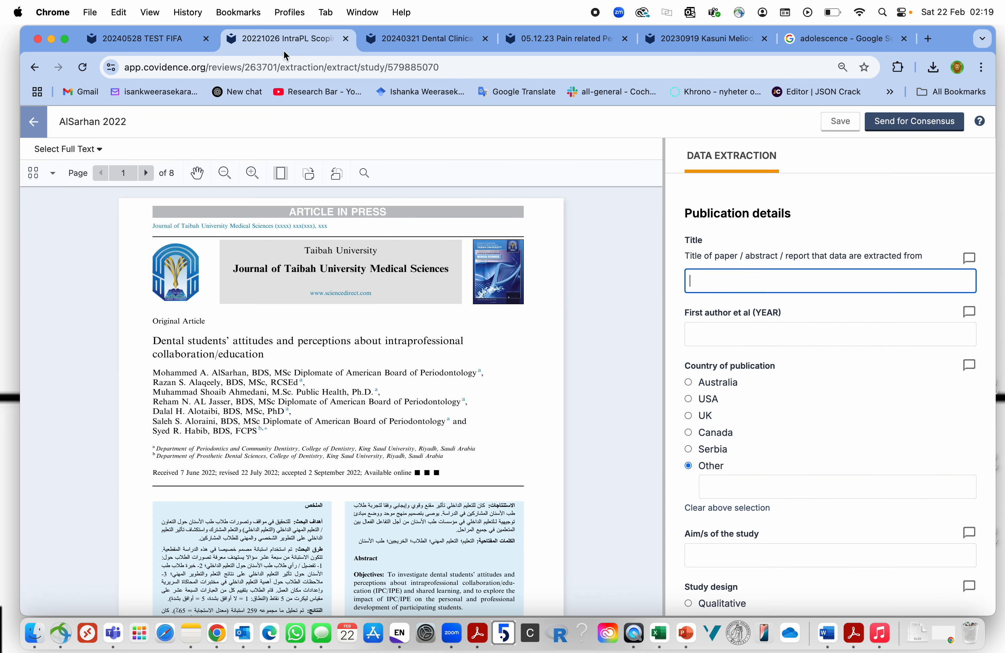
pyautogui.click(144, 39)
pyautogui.press('super+v')
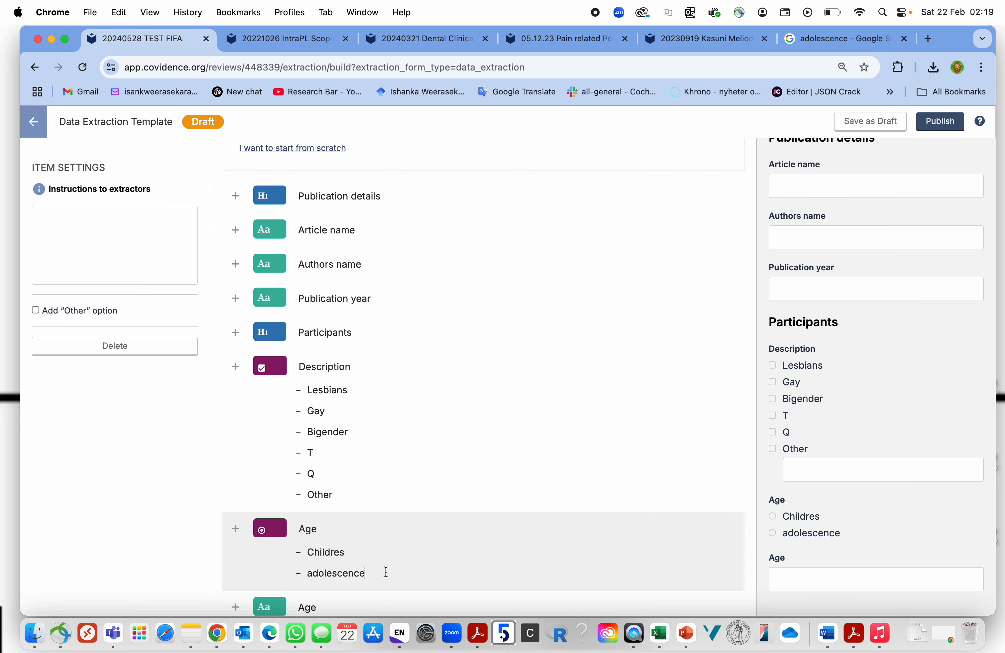
# Add "older" and "midddle" as the third and fourth options of the single-choice Age item
pyautogui.press('Return')
pyautogui.write('older')
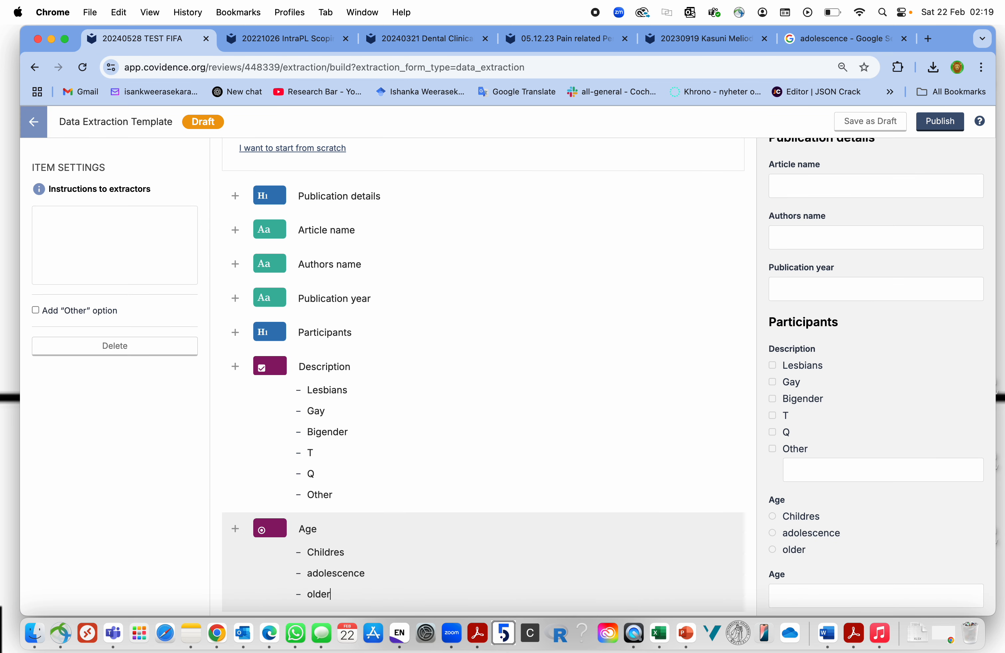
pyautogui.press('Return')
pyautogui.write('mid')
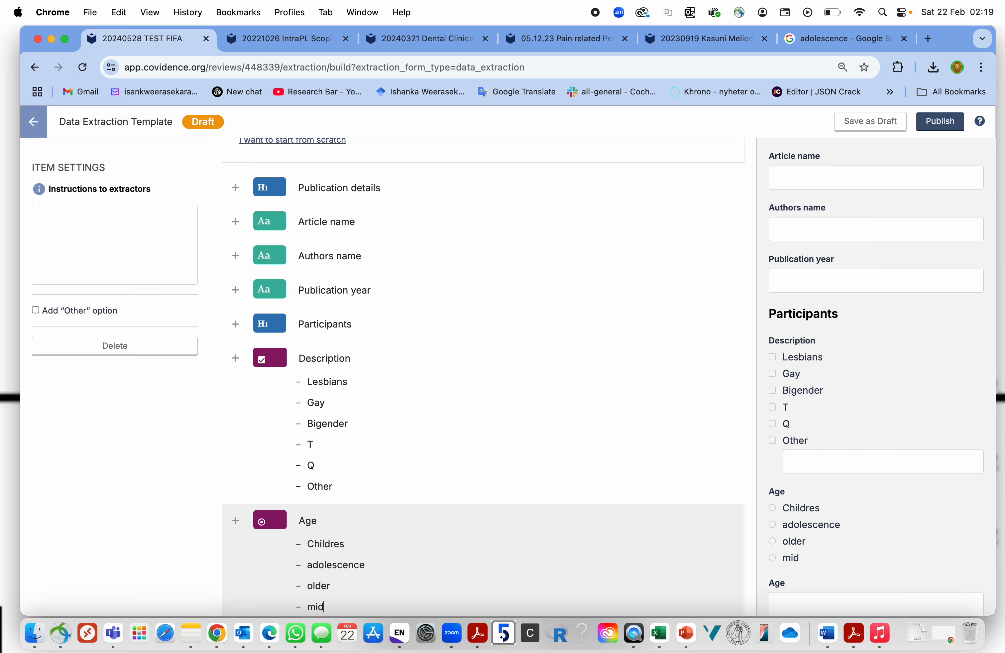
pyautogui.write('ddle')
pyautogui.scroll(-3, 473, 514)
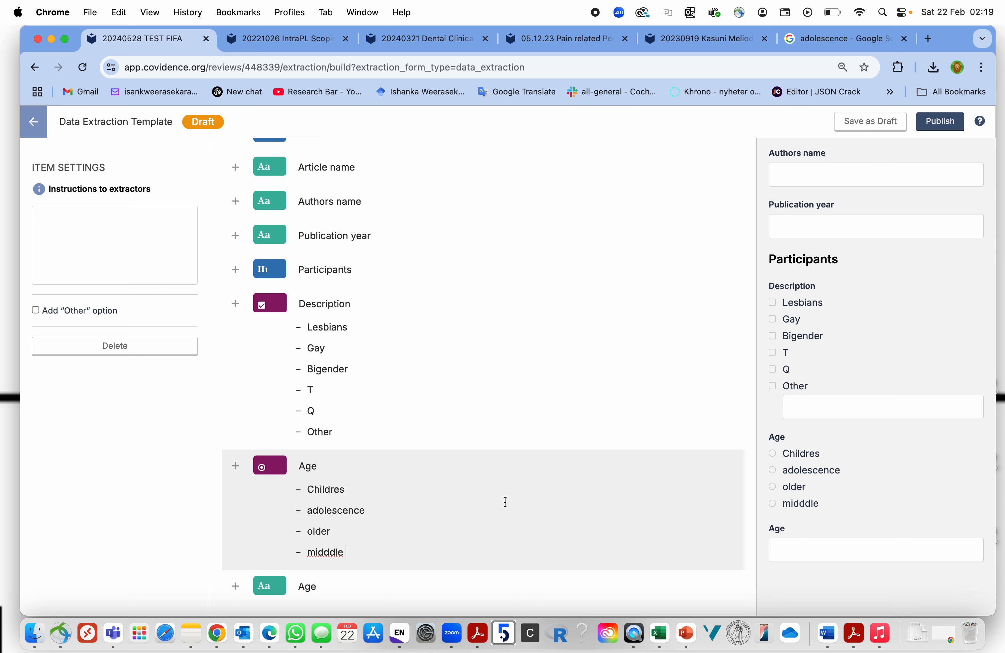
# Replace the first two options of the single-choice Age item with the age ranges "0-10" and "11-25"
pyautogui.doubleClick(348, 495)
pyautogui.write('0-110')
pyautogui.press('BackSpace')
pyautogui.press('BackSpace')
pyautogui.write('0')
pyautogui.doubleClick(343, 511)
pyautogui.write('11-')
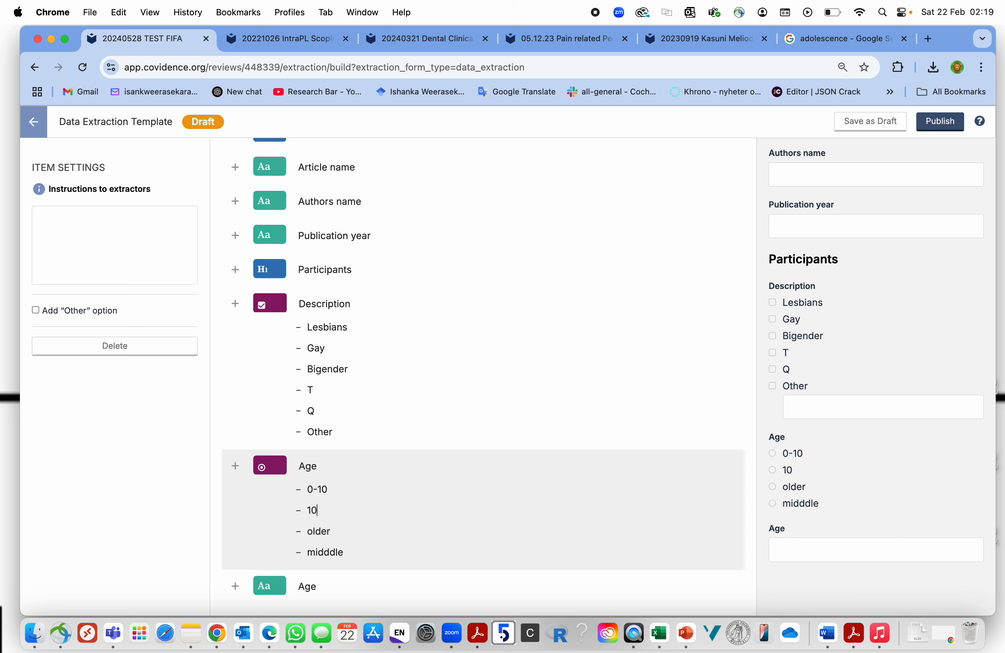
pyautogui.write('25')
# Replace the "older" and "midddle" options of the Age item with "26-40" and "40 above"
pyautogui.click(332, 533)
pyautogui.doubleClick(331, 532)
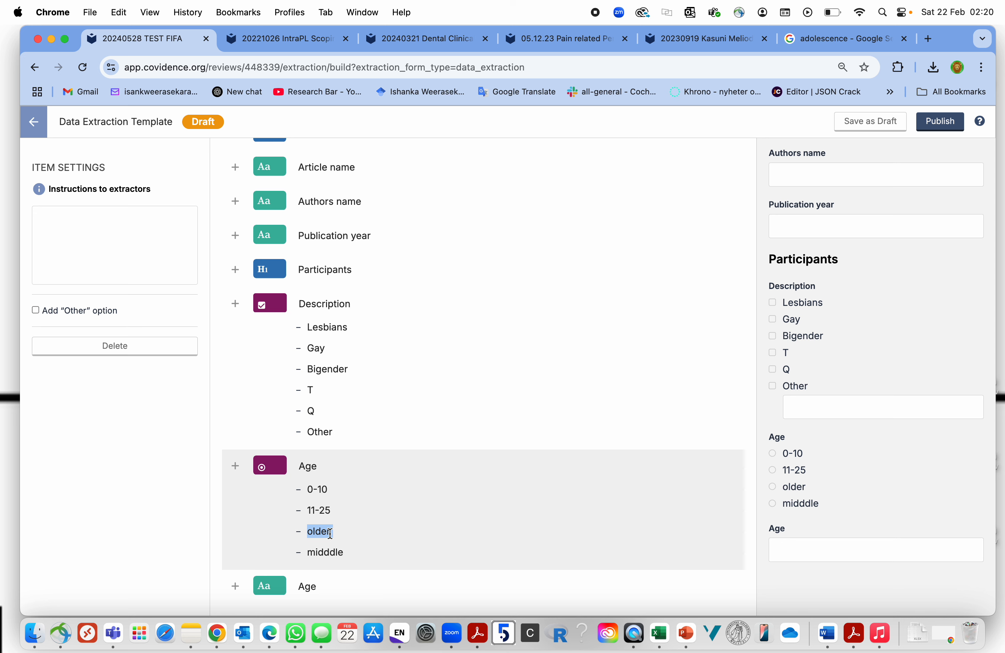
pyautogui.write('256')
pyautogui.press('BackSpace')
pyautogui.press('BackSpace')
pyautogui.write('6-40')
pyautogui.doubleClick(331, 551)
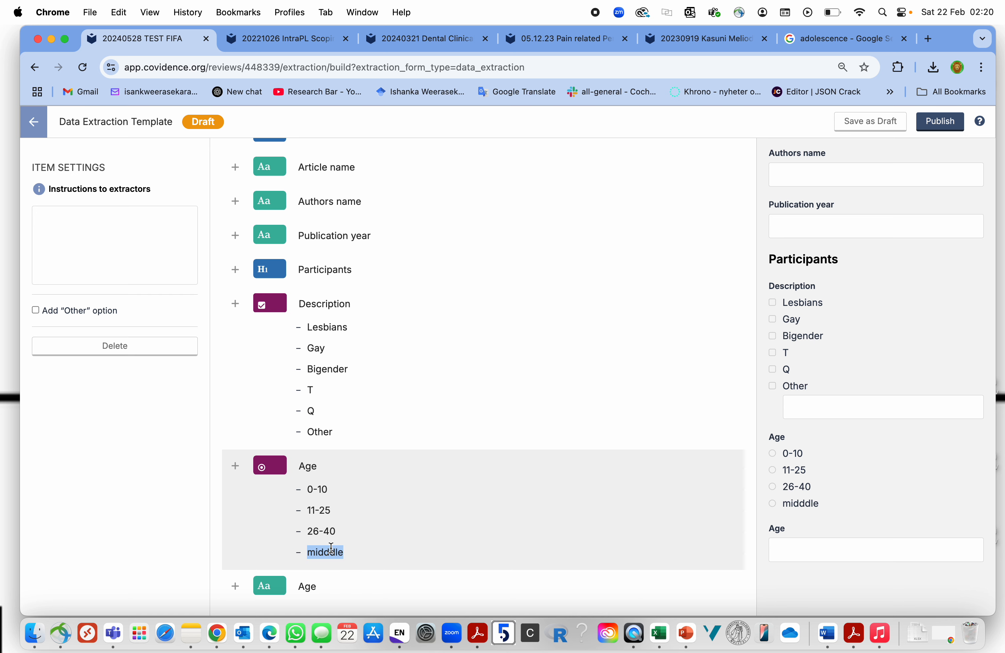
pyautogui.write('40 abov')
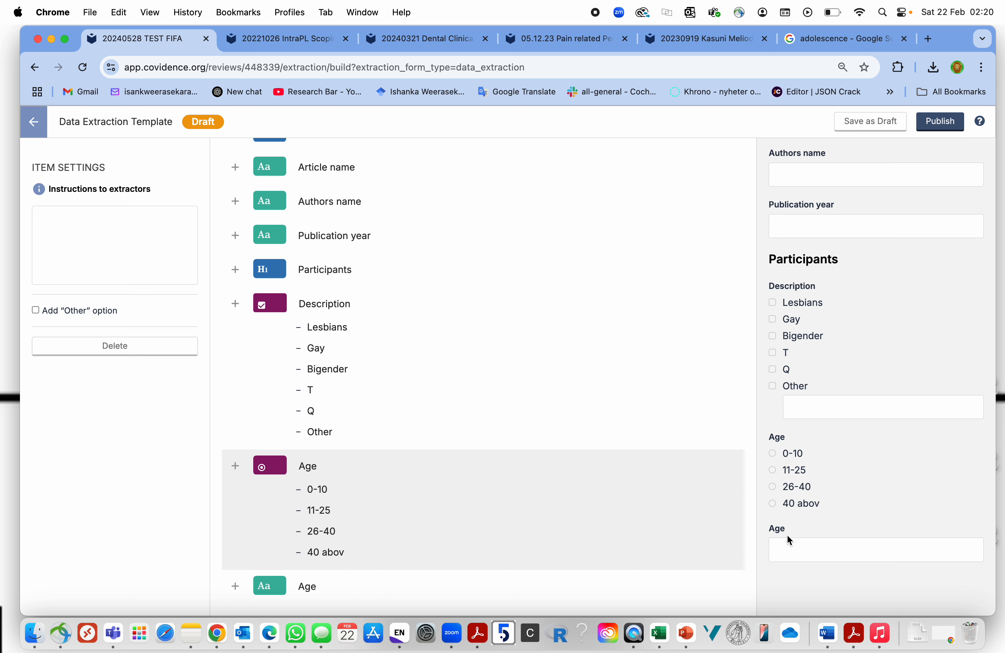
pyautogui.write('e')
# Add a Table item below the Age text field and give it a third column
pyautogui.click(231, 588)
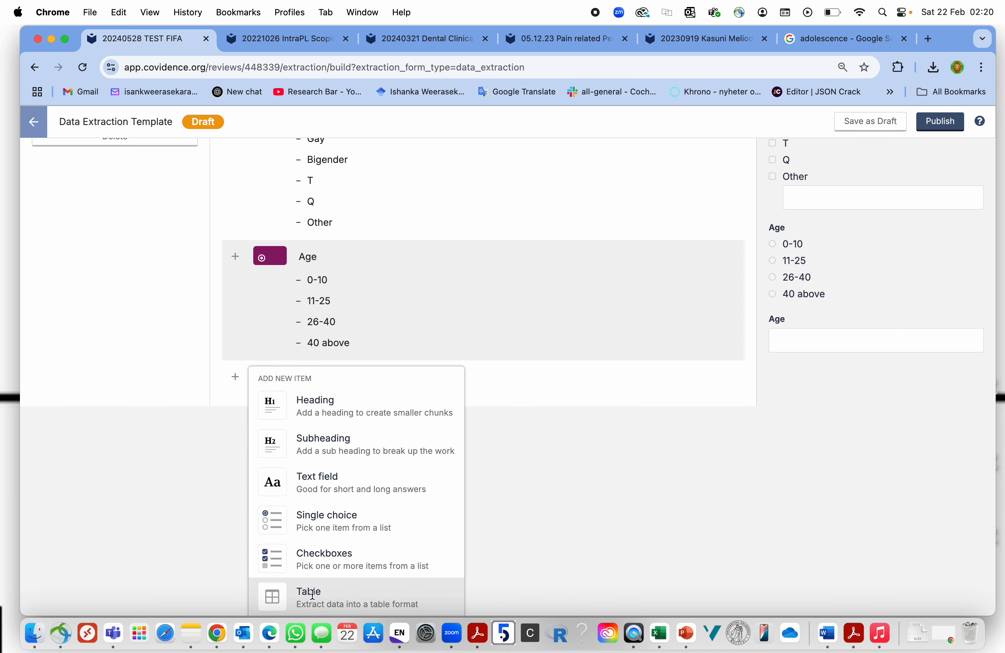
pyautogui.click(311, 593)
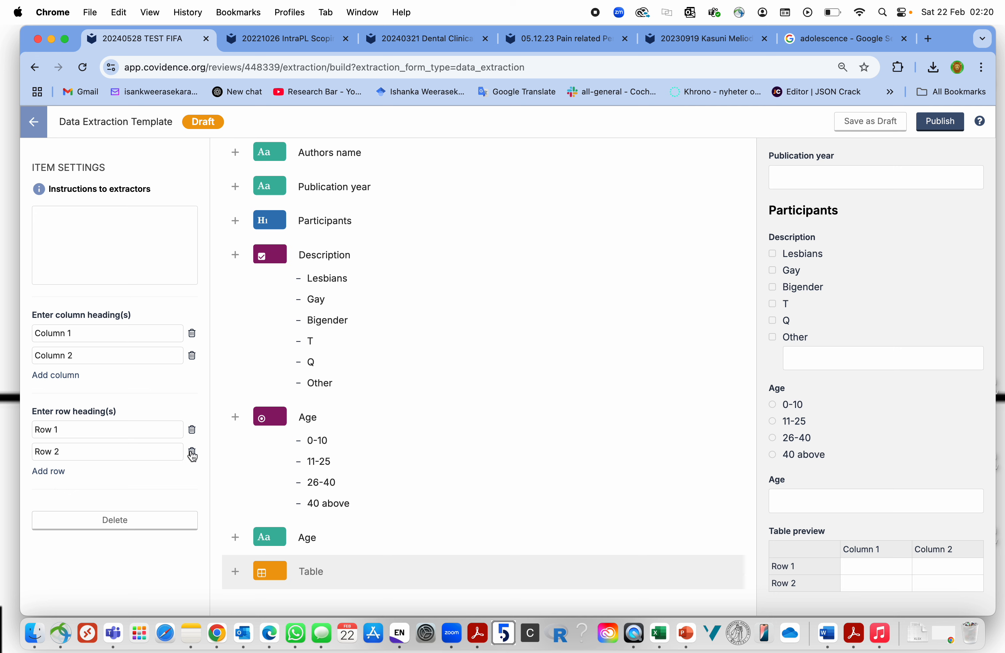
pyautogui.click(80, 377)
pyautogui.click(76, 348)
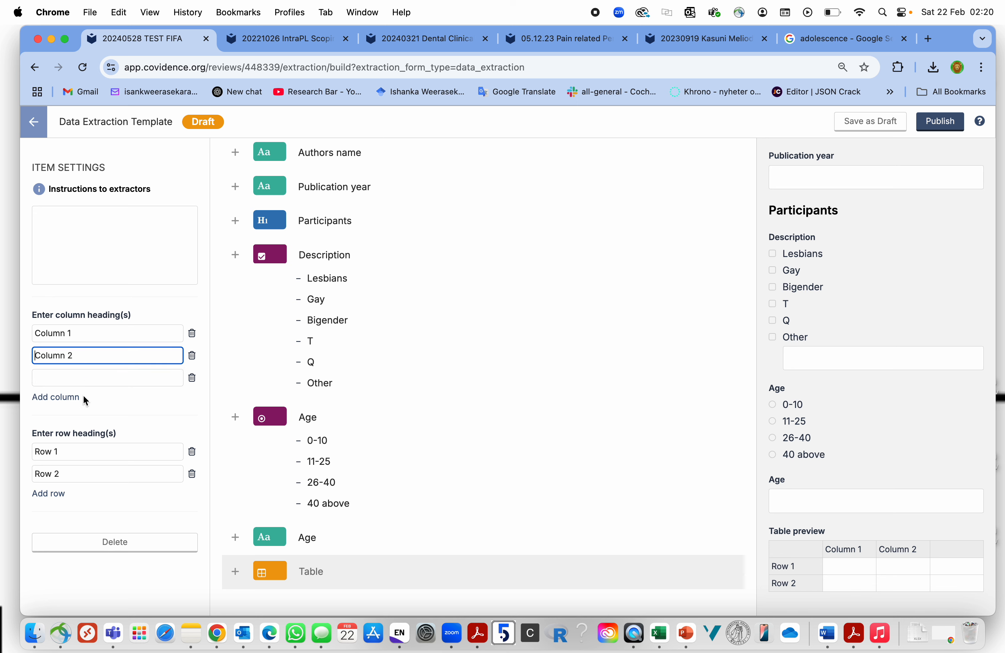
# Name the table's three column headings "Function", "Pain" and "Strength"
pyautogui.tripleClick(85, 333)
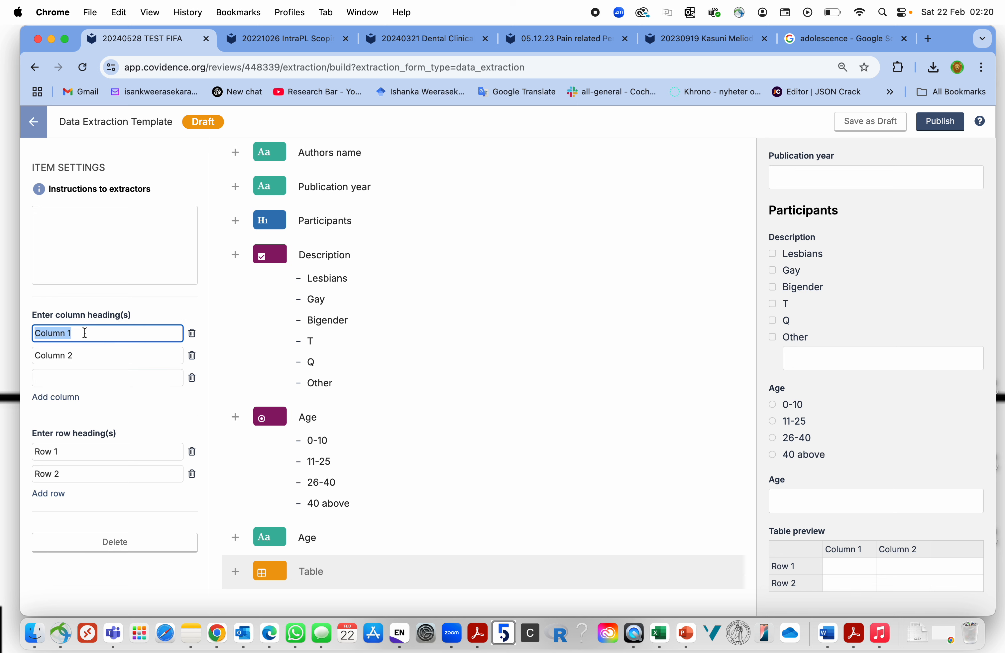
pyautogui.write('Funtion')
pyautogui.click(54, 334)
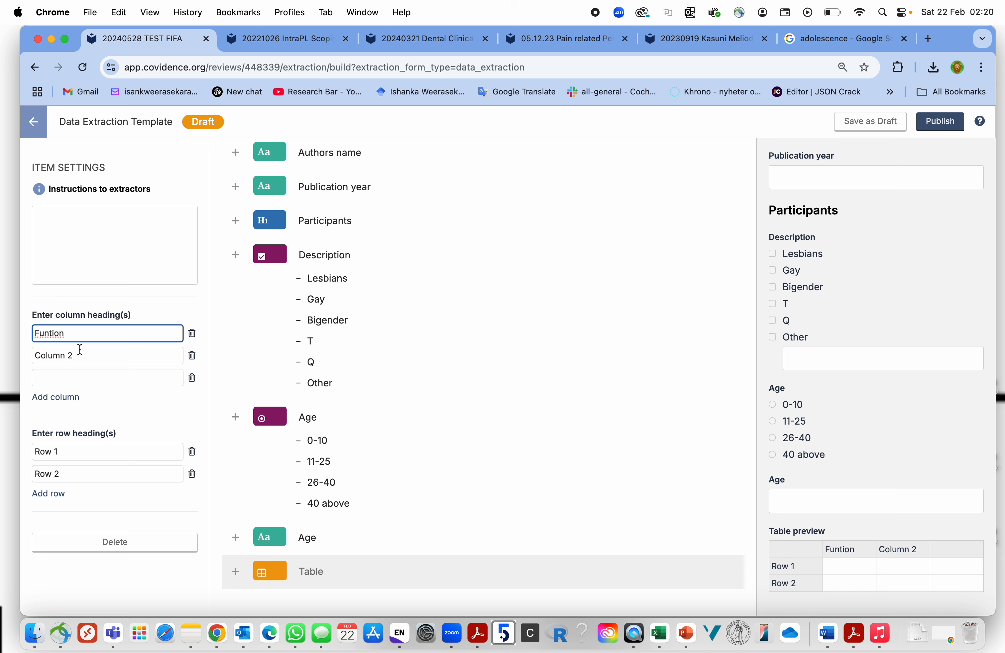
pyautogui.write('c')
pyautogui.tripleClick(88, 356)
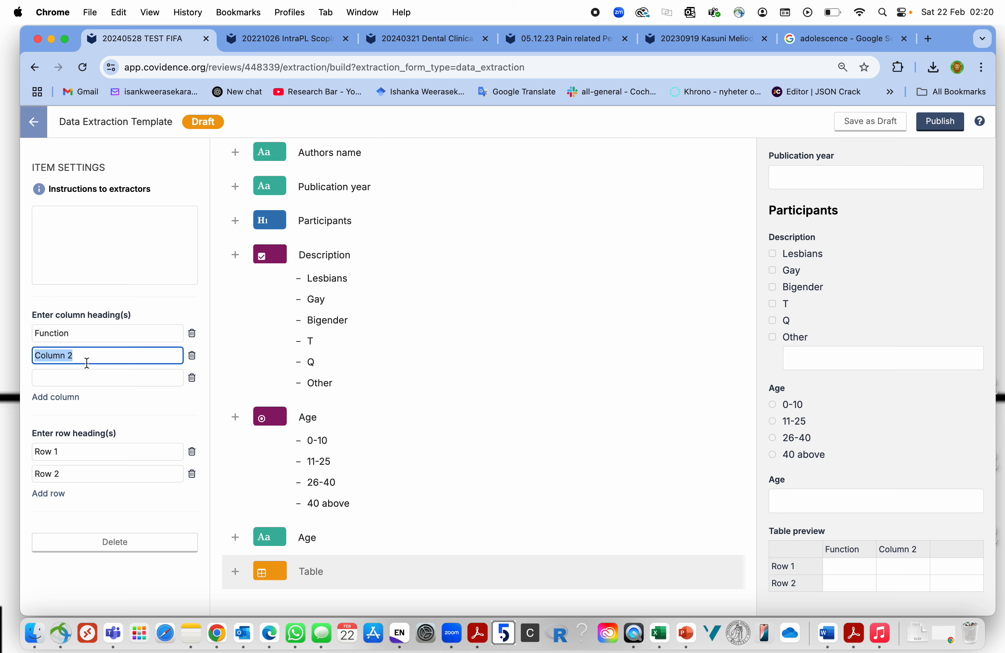
pyautogui.write('Pain')
pyautogui.click(65, 381)
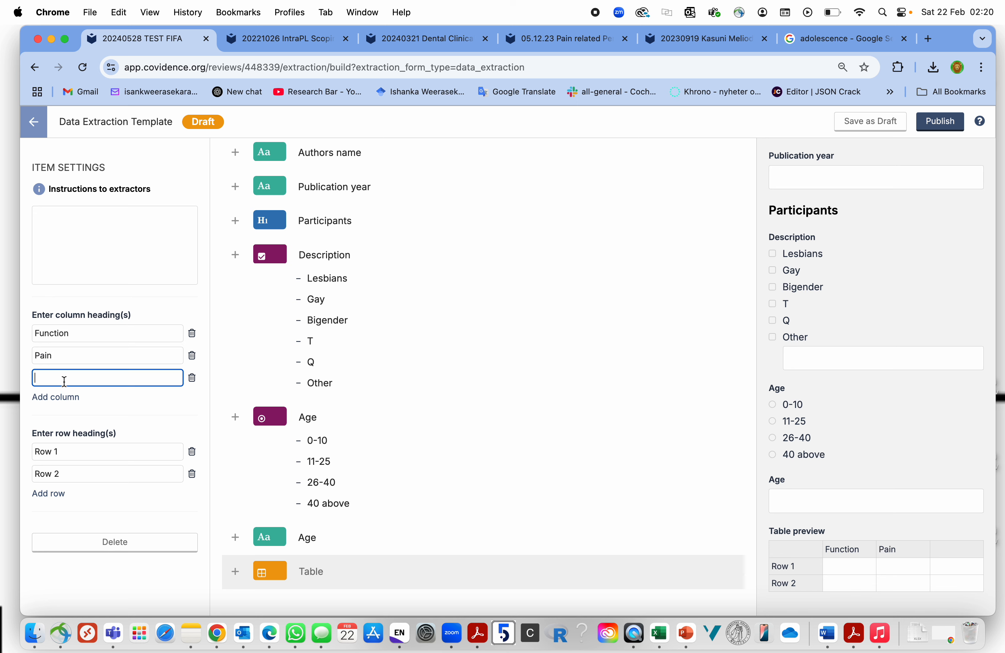
pyautogui.write('Strength')
# Delete the table's second row and name the remaining row heading "Measurement tool"
pyautogui.click(74, 453)
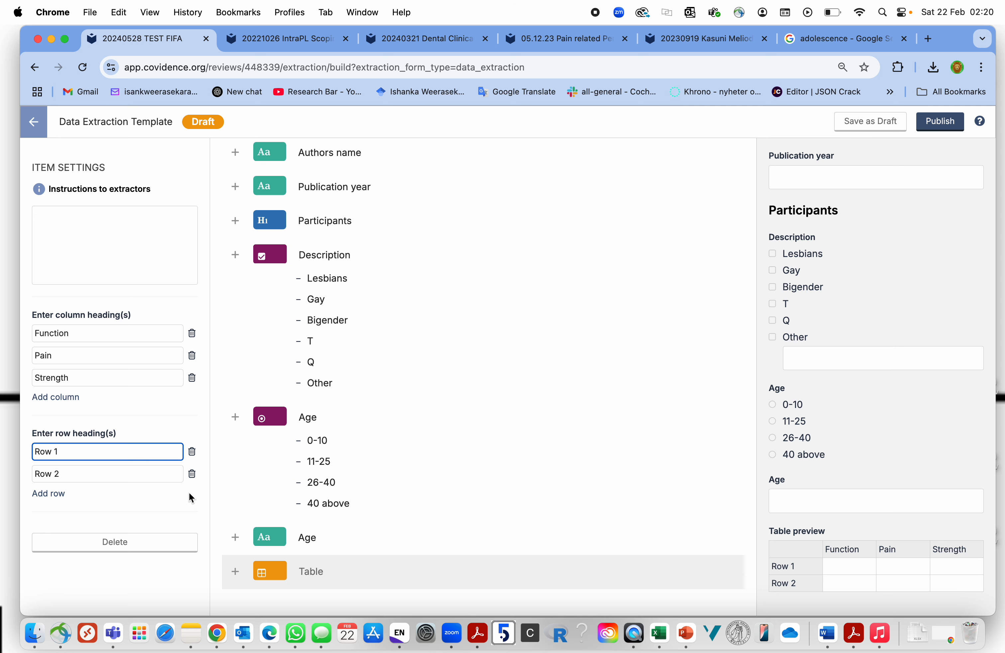
pyautogui.click(192, 474)
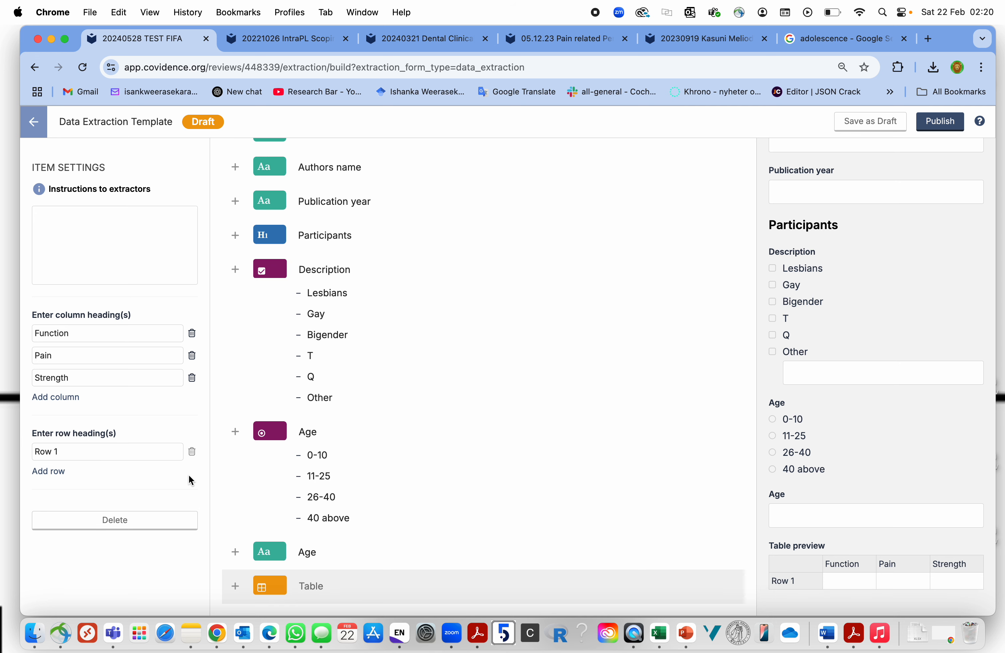
pyautogui.tripleClick(91, 444)
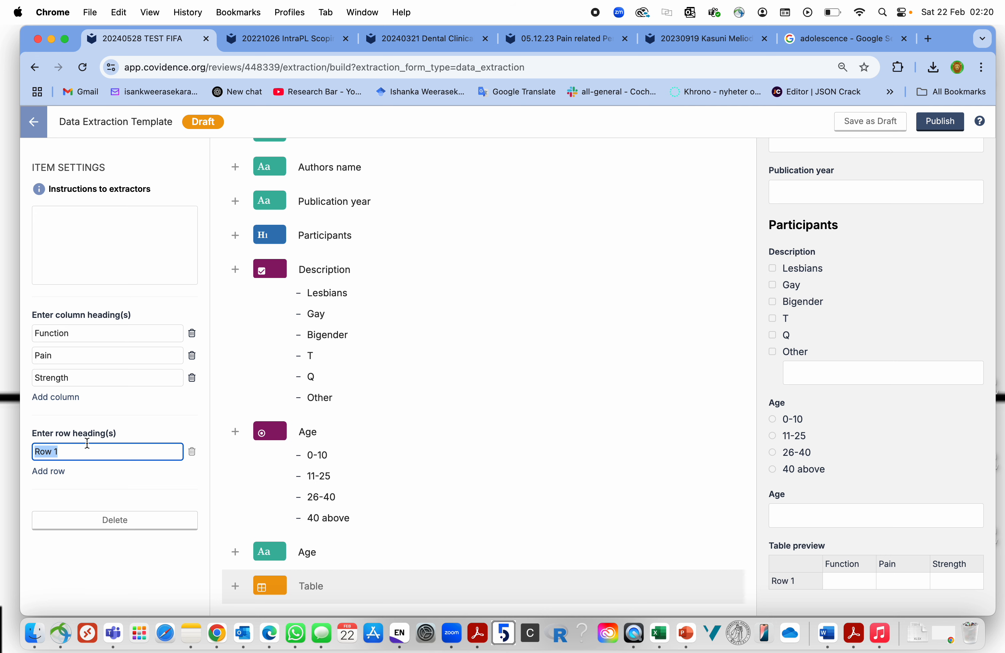
pyautogui.write('Measurement tool')
pyautogui.click(936, 548)
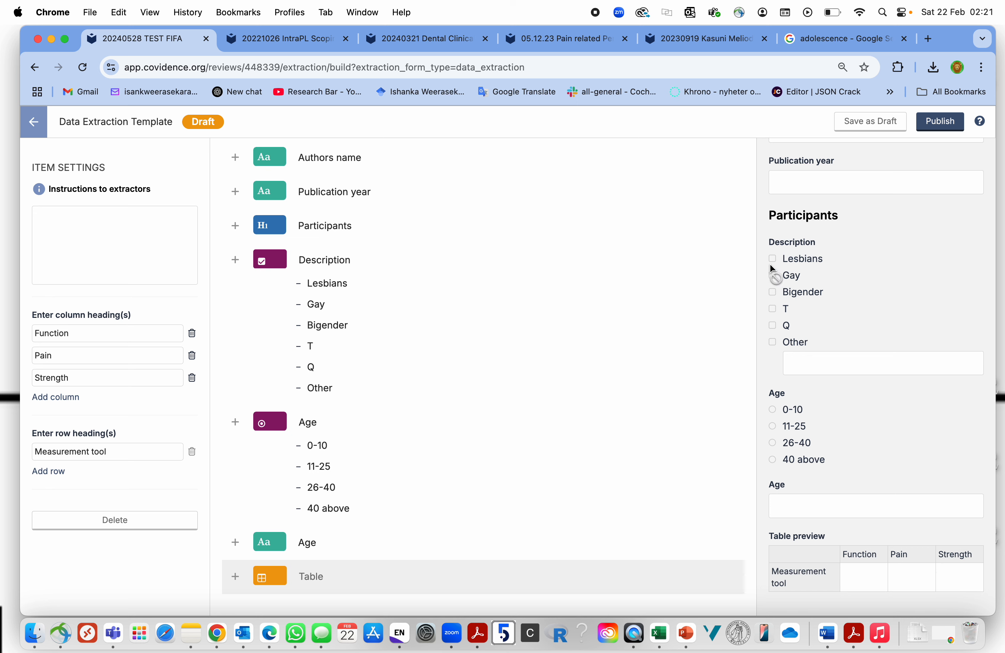
# Examine the Comparison and Outcomes columns of the Excel extraction table, including the measurement tool columns, and return to the Covidence template
pyautogui.hotkey('ctrl', 'Left')
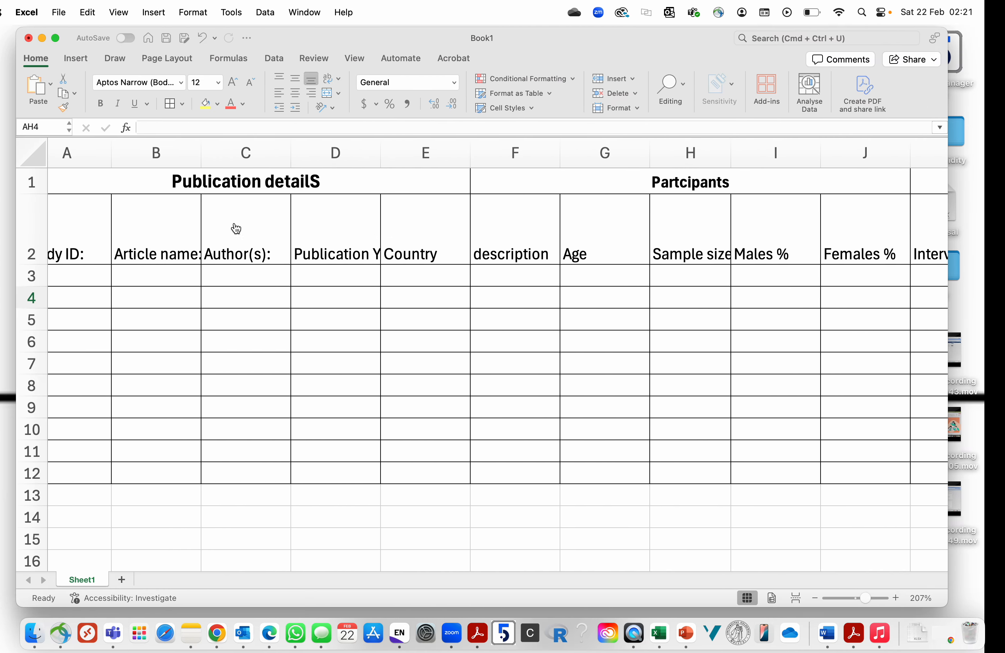
pyautogui.hscroll(15, 516, 294)
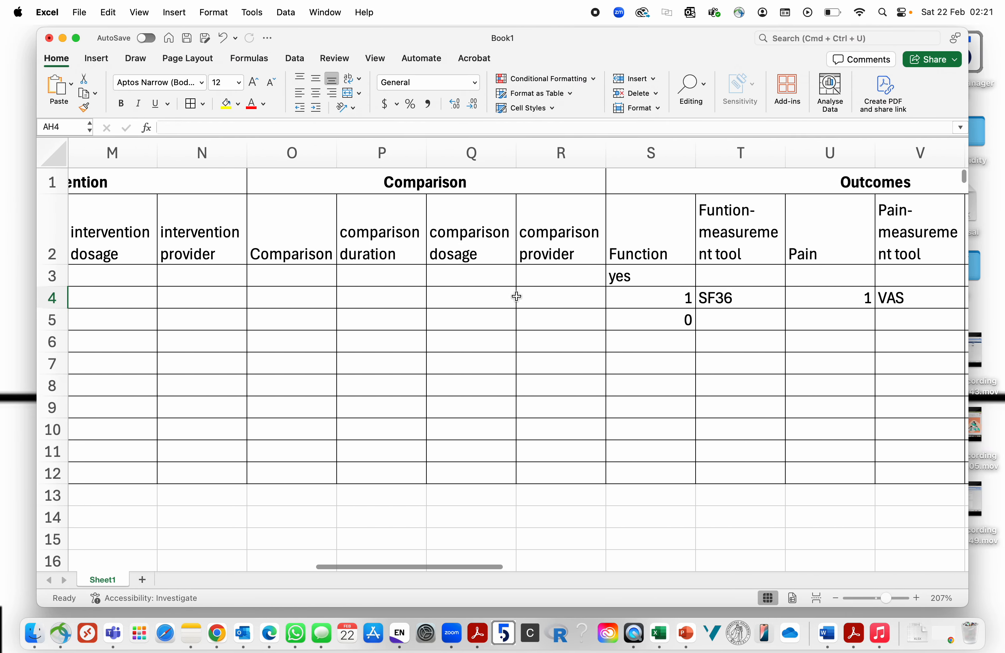
pyautogui.hotkey('ctrl', 'Right')
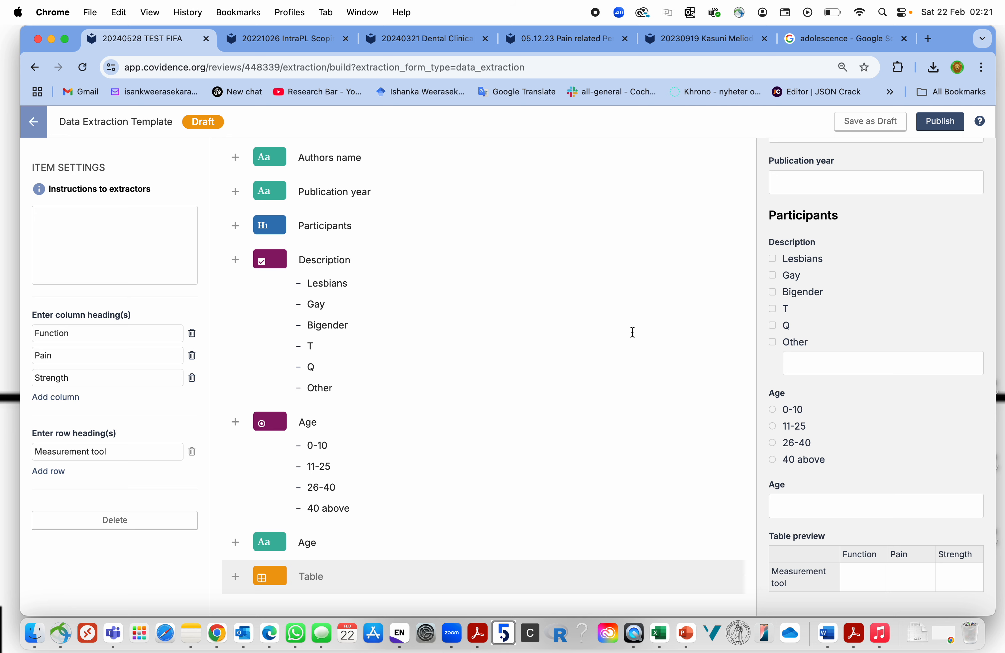
# Leave the data extraction template without saving and open the settings of the 20240528 TEST FIFA review
pyautogui.click(46, 123)
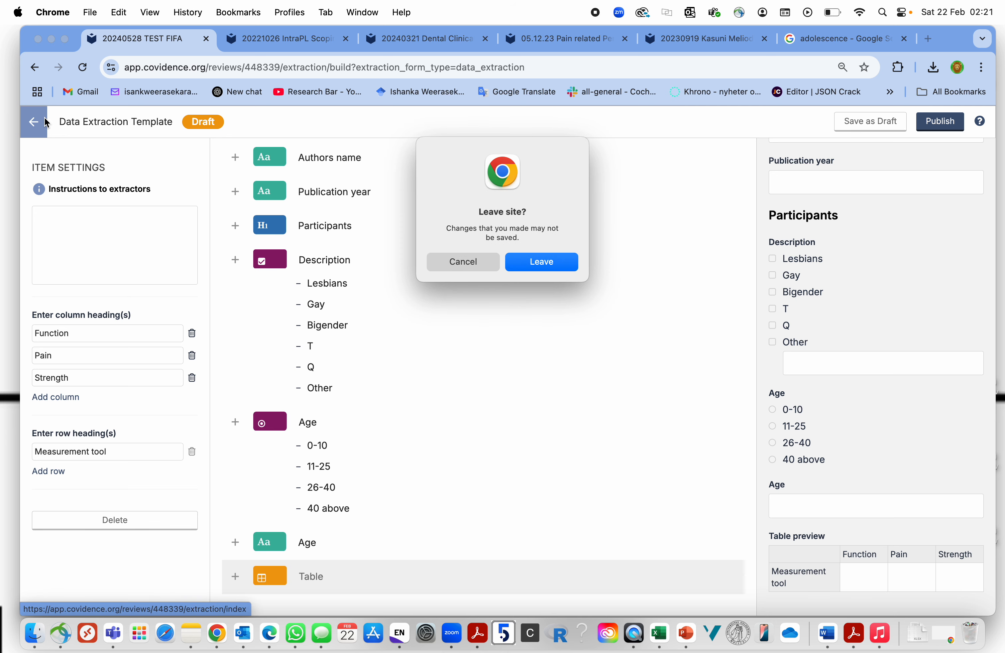
pyautogui.click(536, 257)
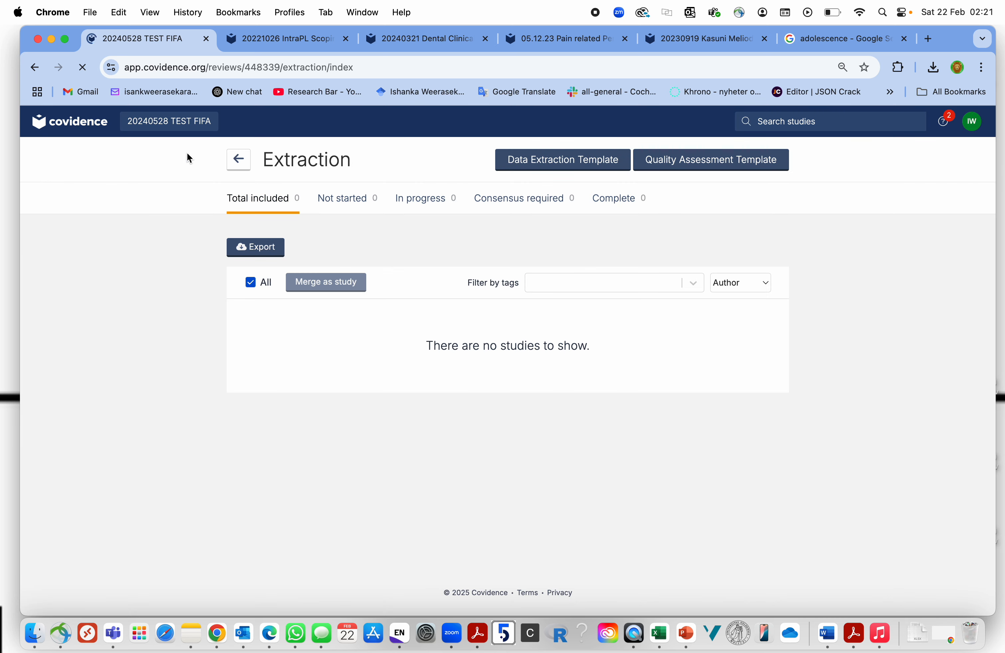
pyautogui.click(168, 123)
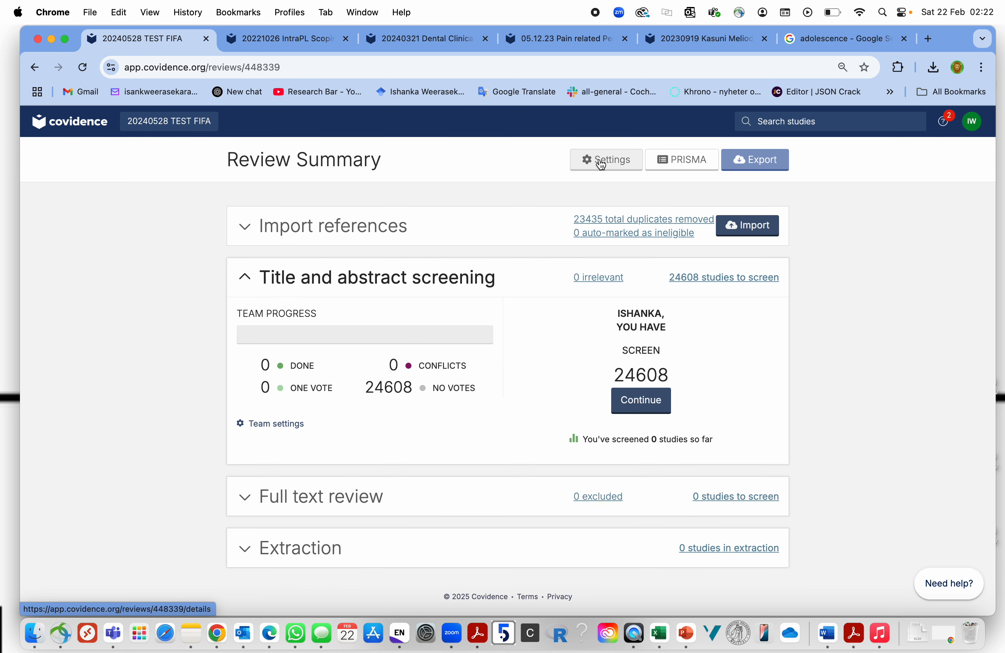
pyautogui.click(602, 165)
# Set the reviewers required for data extraction to 1, and set the number back to 2
pyautogui.scroll(-5, 520, 295)
pyautogui.scroll(-4, 520, 296)
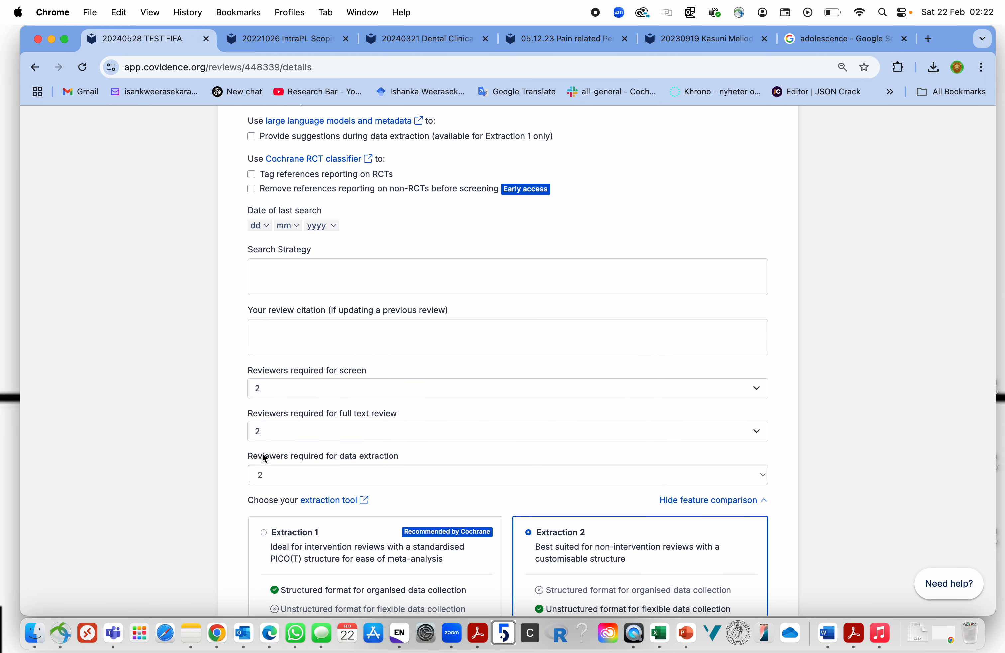
pyautogui.click(309, 479)
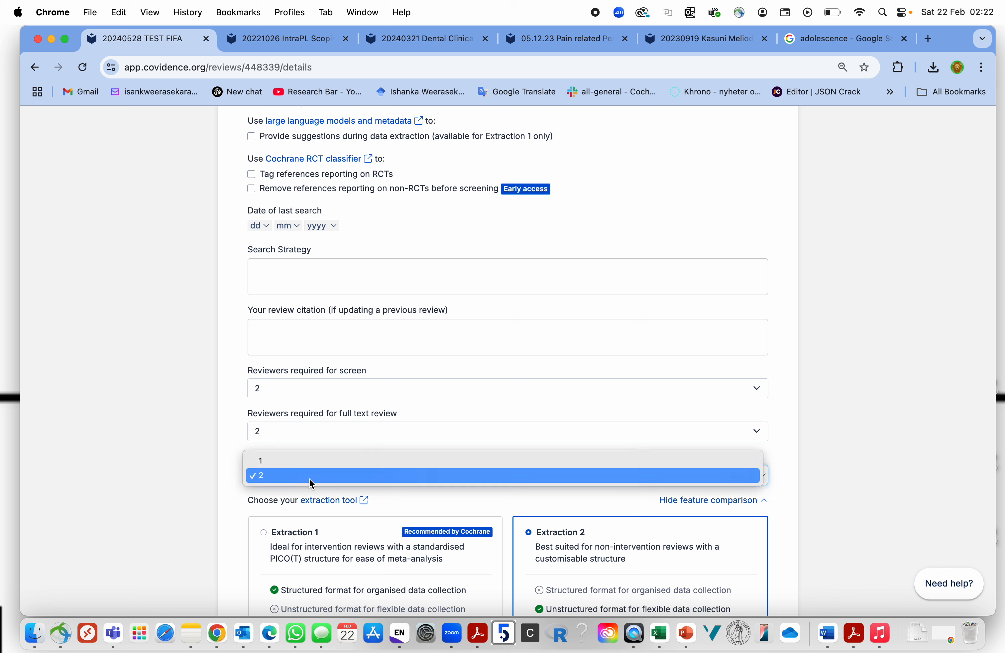
pyautogui.click(290, 465)
pyautogui.click(292, 470)
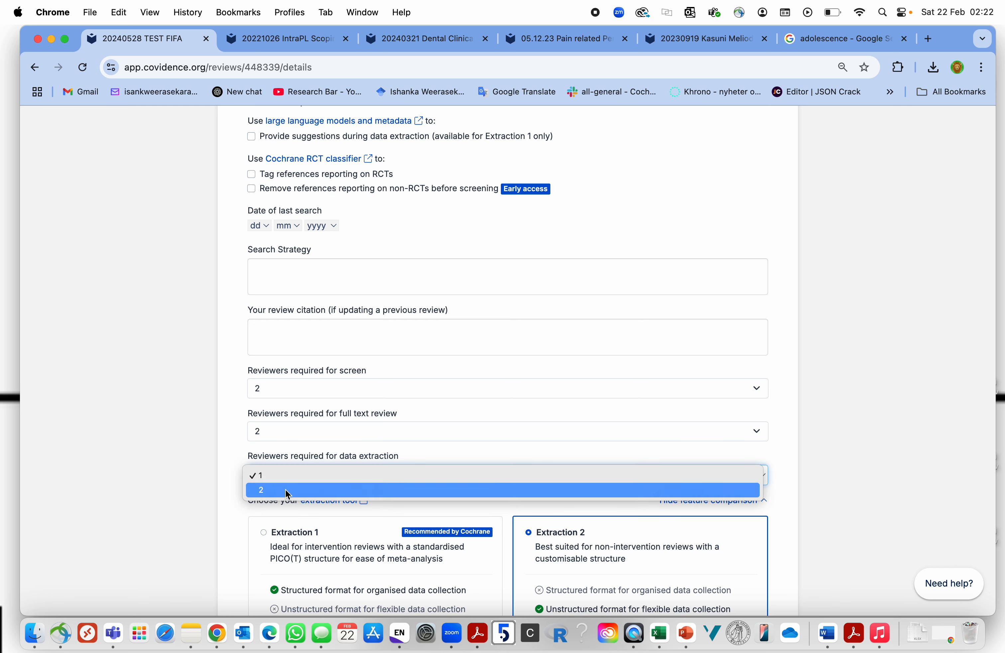
pyautogui.click(286, 488)
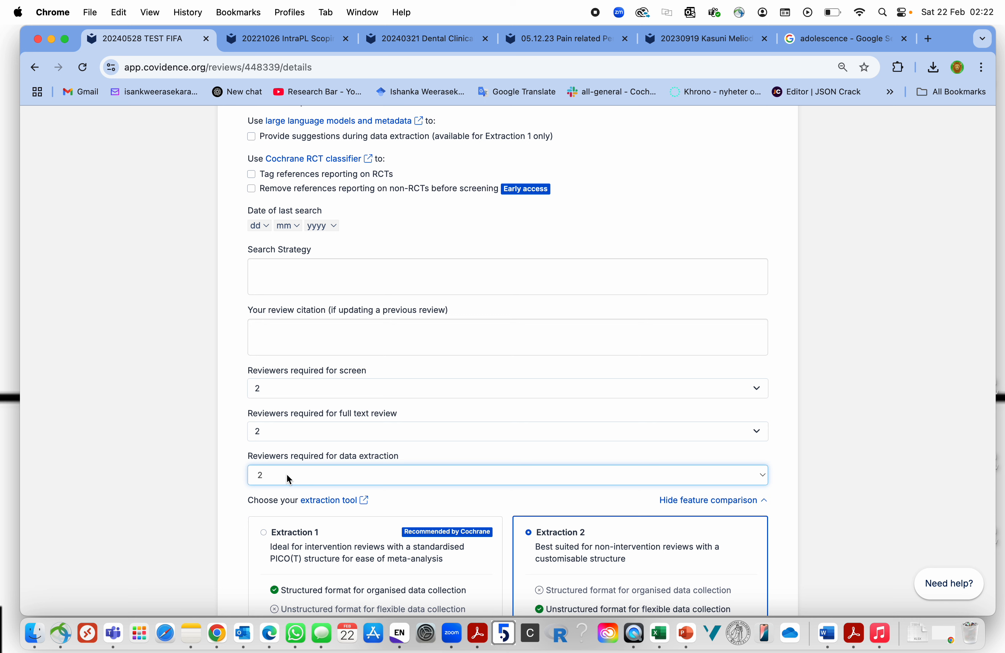
# Leave the AlSarhan 2022 study in the 20221026 IntraPL Scoping review and open its extraction study list from the review summary
pyautogui.click(299, 45)
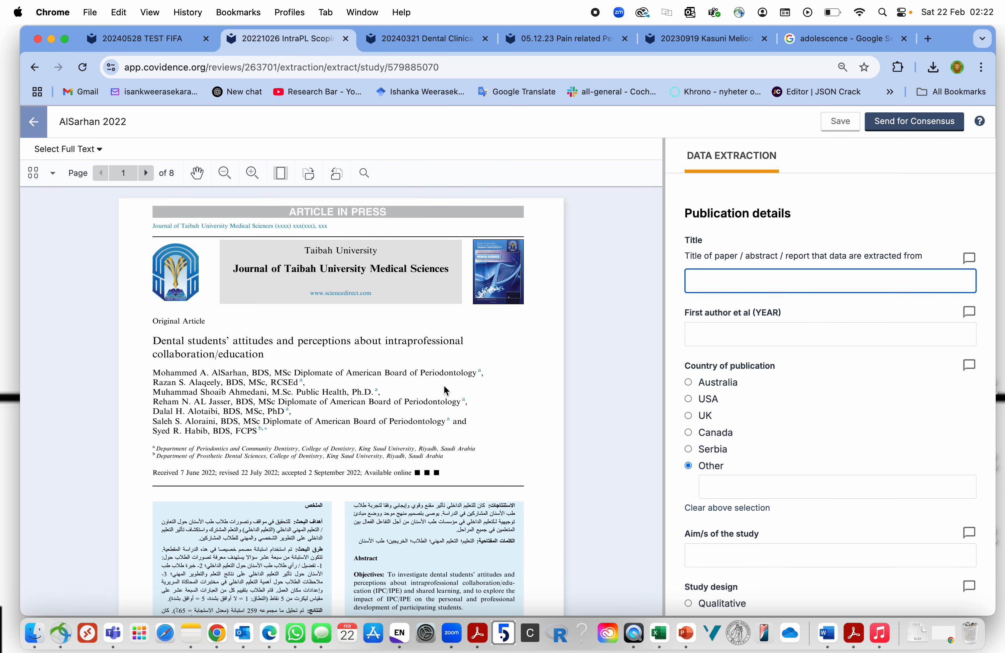
pyautogui.click(40, 122)
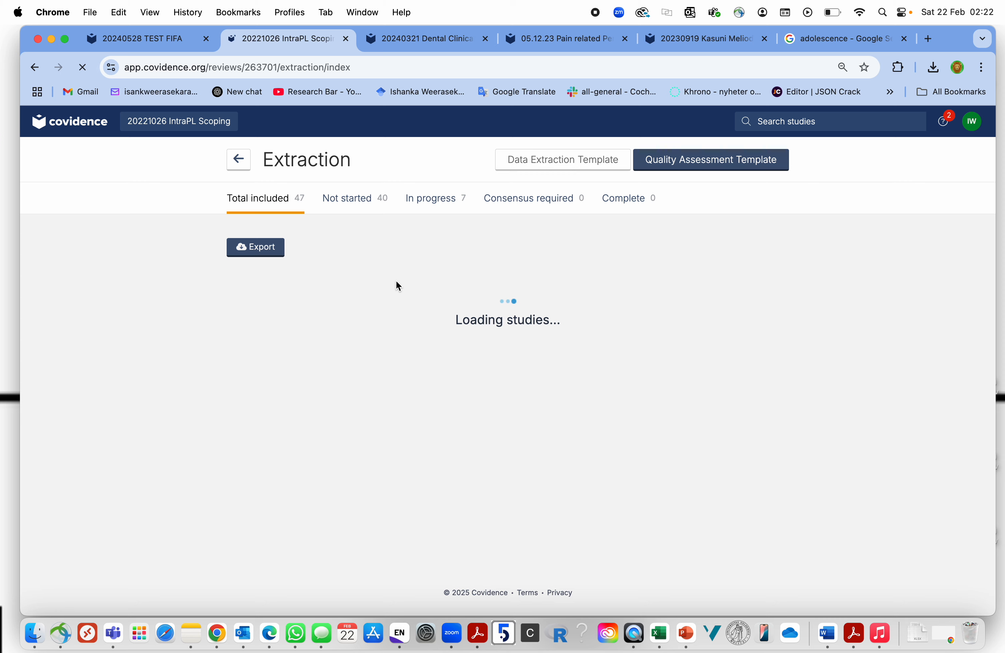
pyautogui.click(180, 122)
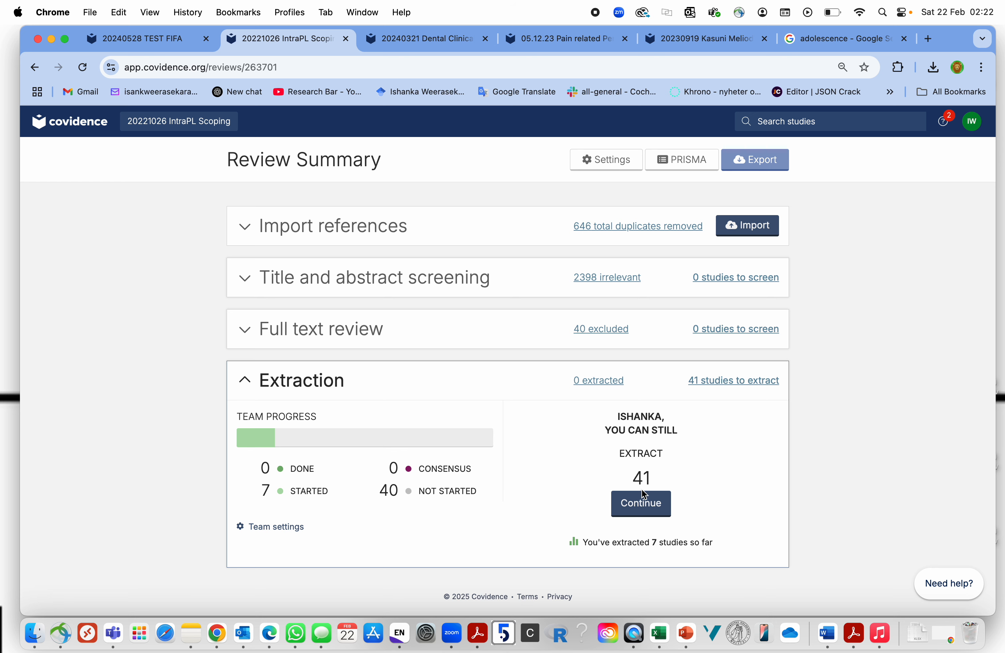
pyautogui.click(644, 511)
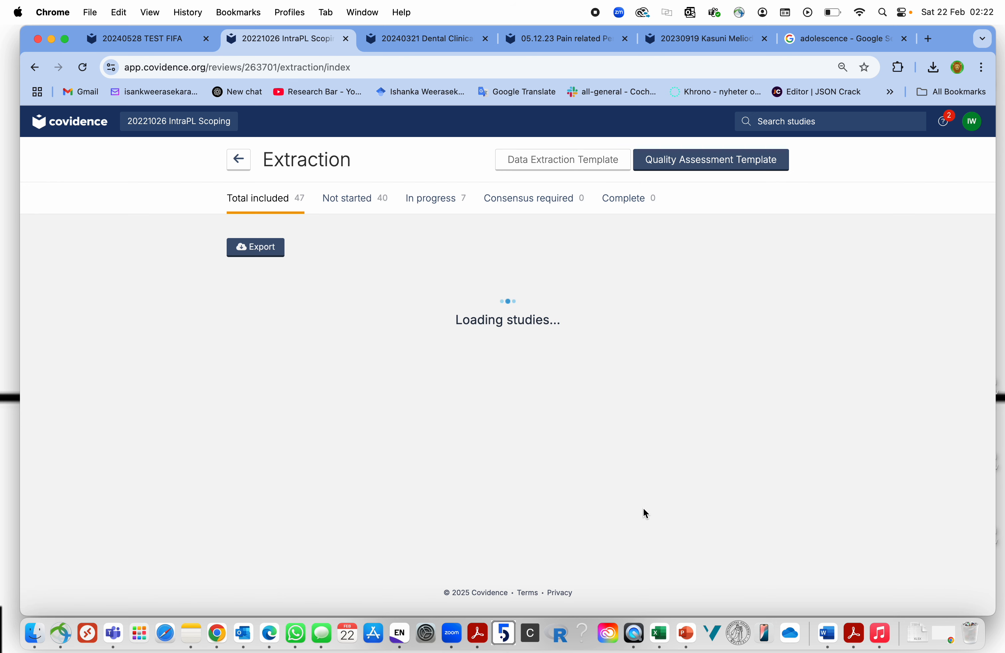
# Find the AlSarhan 2022 study among the included studies and continue its data extraction
pyautogui.scroll(-10, 544, 382)
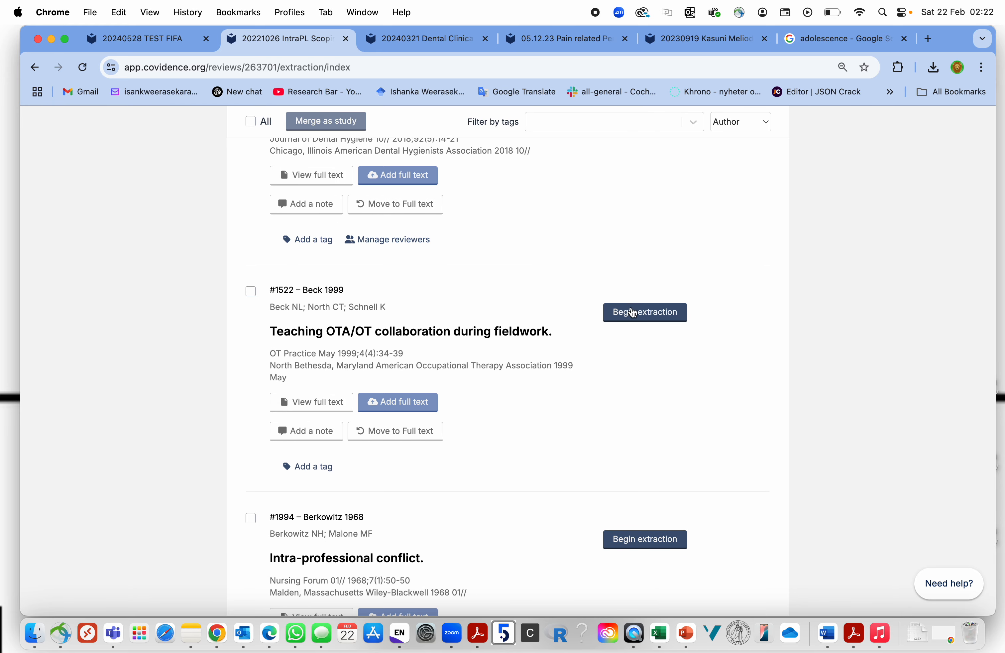
pyautogui.click(629, 316)
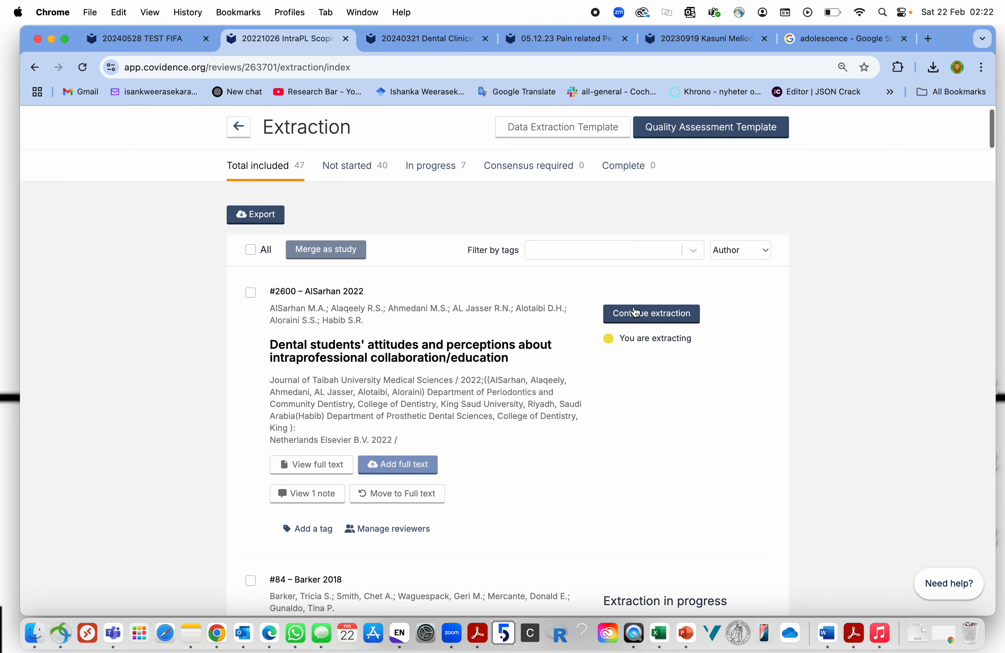
pyautogui.click(635, 313)
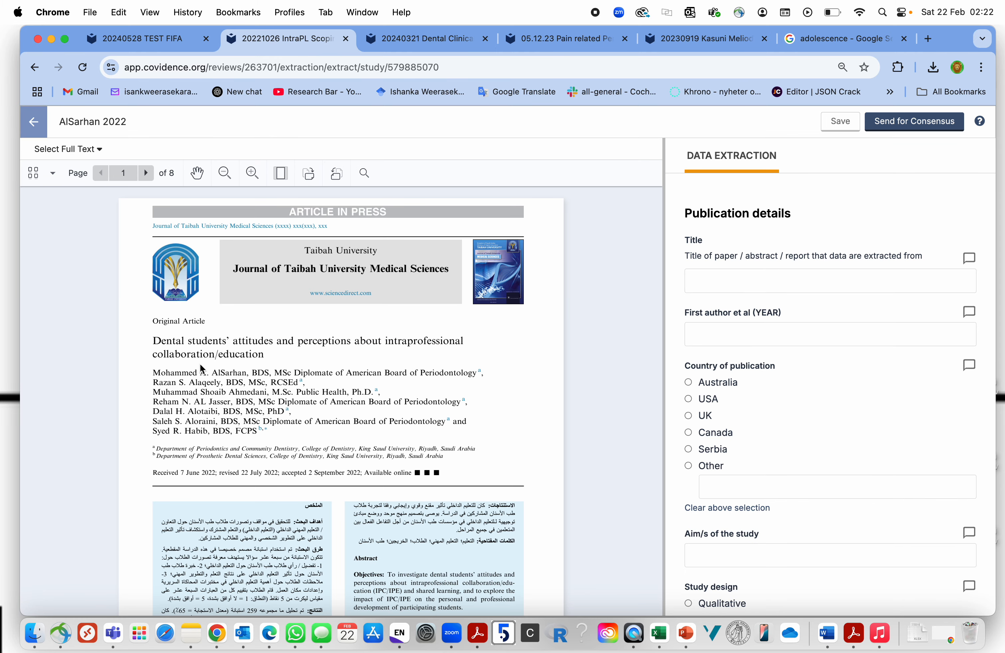
# Copy the article's title, "Dental students' attitudes and perceptions about intraprofessional collaboration/education", into the Title field without a stray line break
pyautogui.moveTo(154, 341); pyautogui.dragTo(261, 354)
pyautogui.press('super+c')
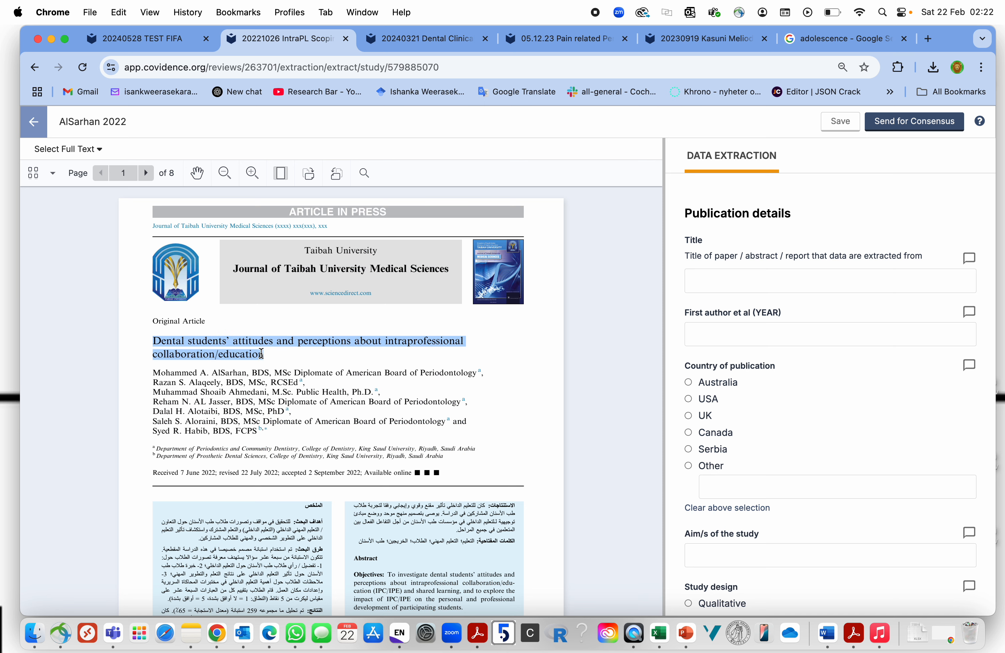
pyautogui.click(728, 278)
pyautogui.press('super+v')
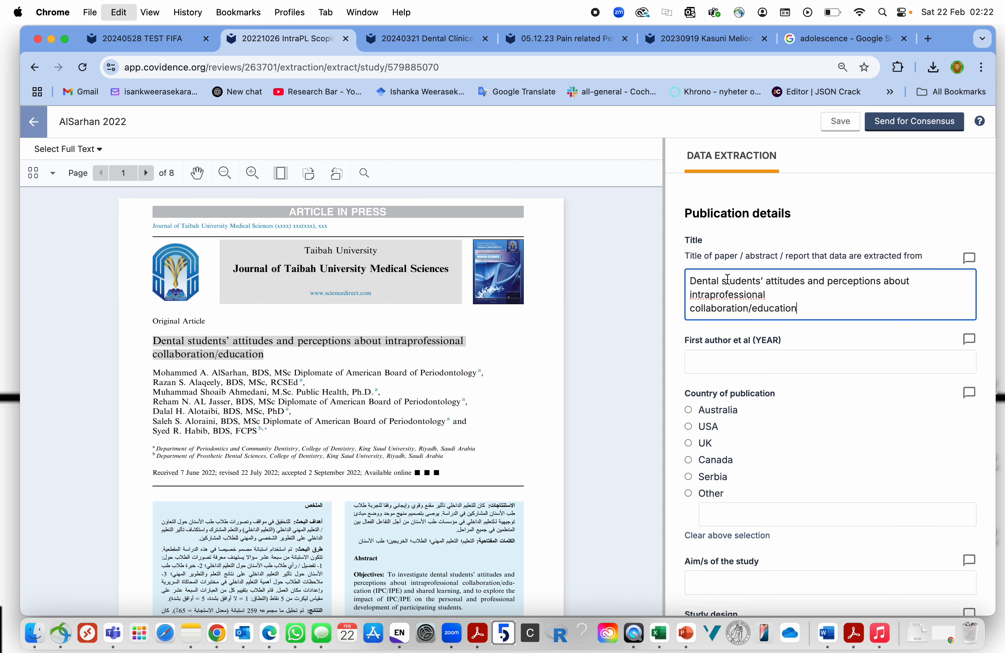
pyautogui.press('BackSpace')
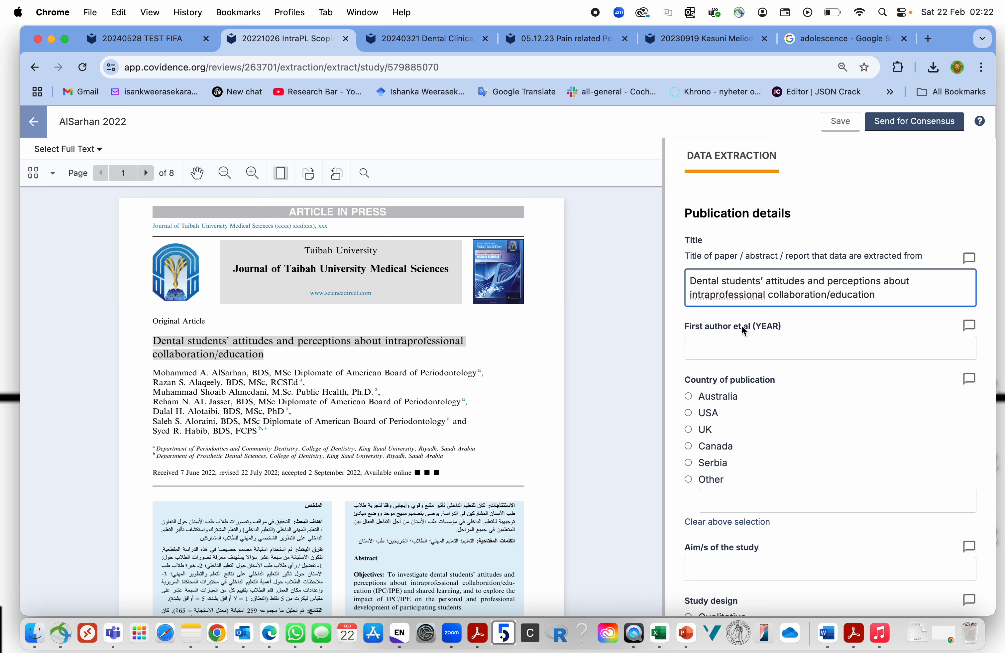
# Fill in the First author et al (YEAR) field with the first author's surname copied from the article and (2022)
pyautogui.click(735, 340)
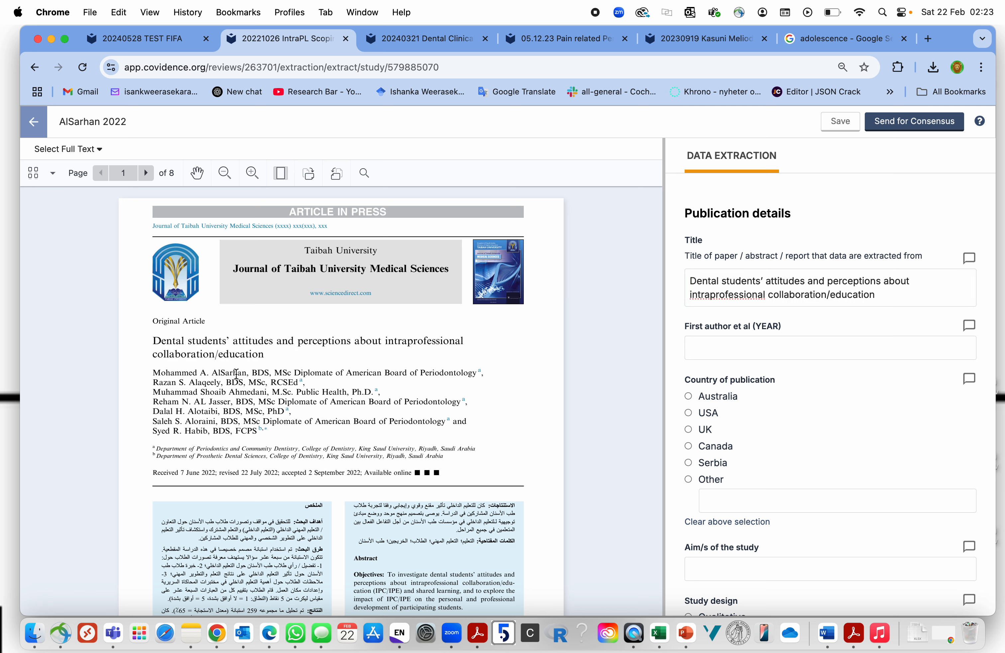
pyautogui.doubleClick(245, 375)
pyautogui.press('super+c')
pyautogui.click(730, 351)
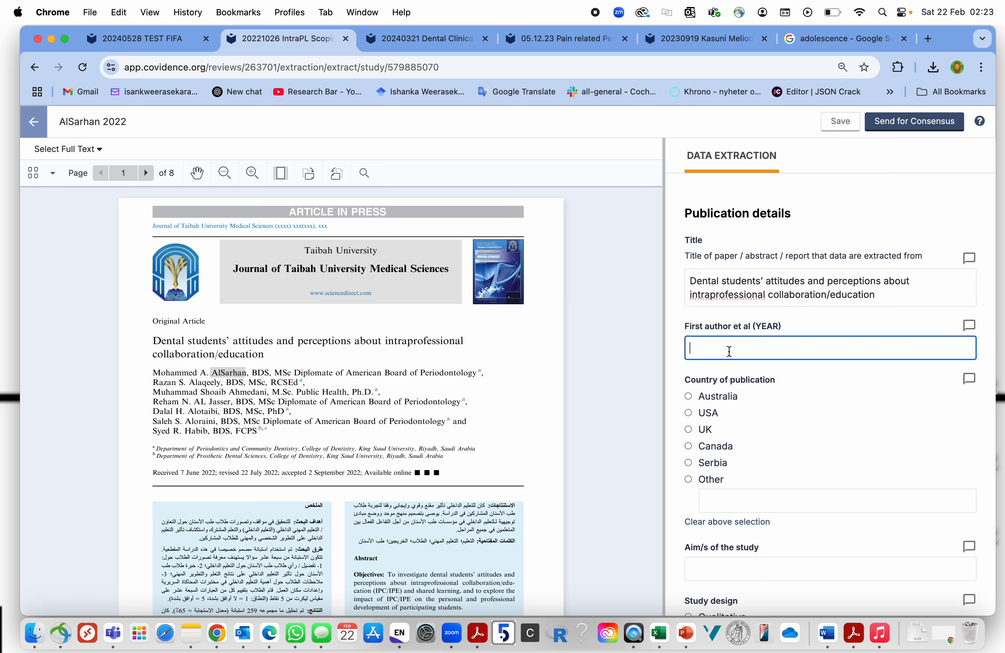
pyautogui.press('super+v')
# Set the country of publication to Other and enter Saudi Arabia, copied from the author affiliations on the article's first page
pyautogui.scroll(-10, 445, 404)
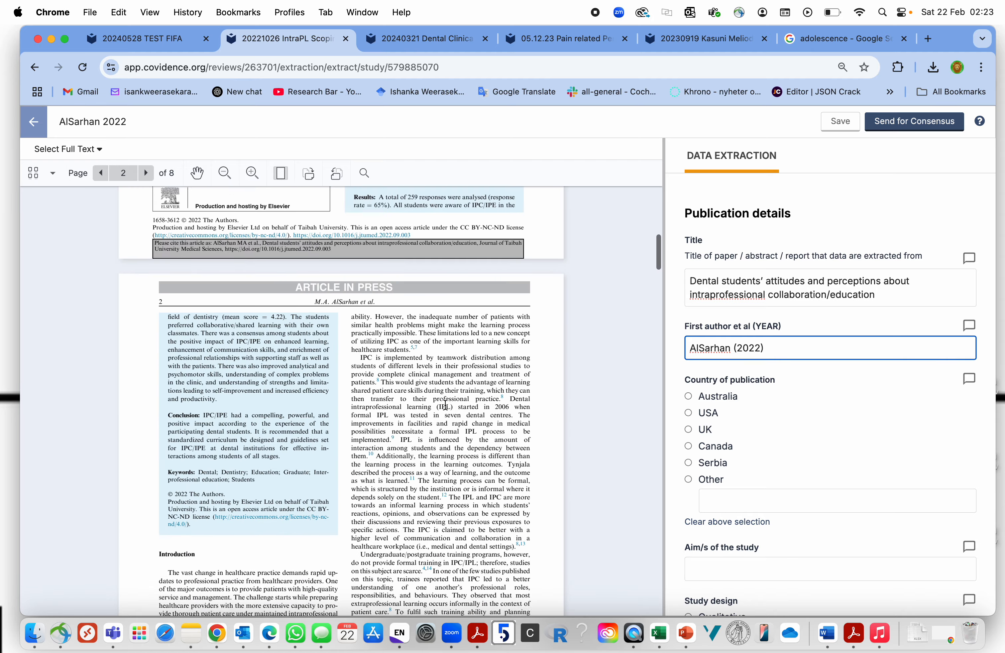
pyautogui.scroll(5, 445, 404)
pyautogui.scroll(-1, 446, 405)
pyautogui.scroll(-3, 446, 405)
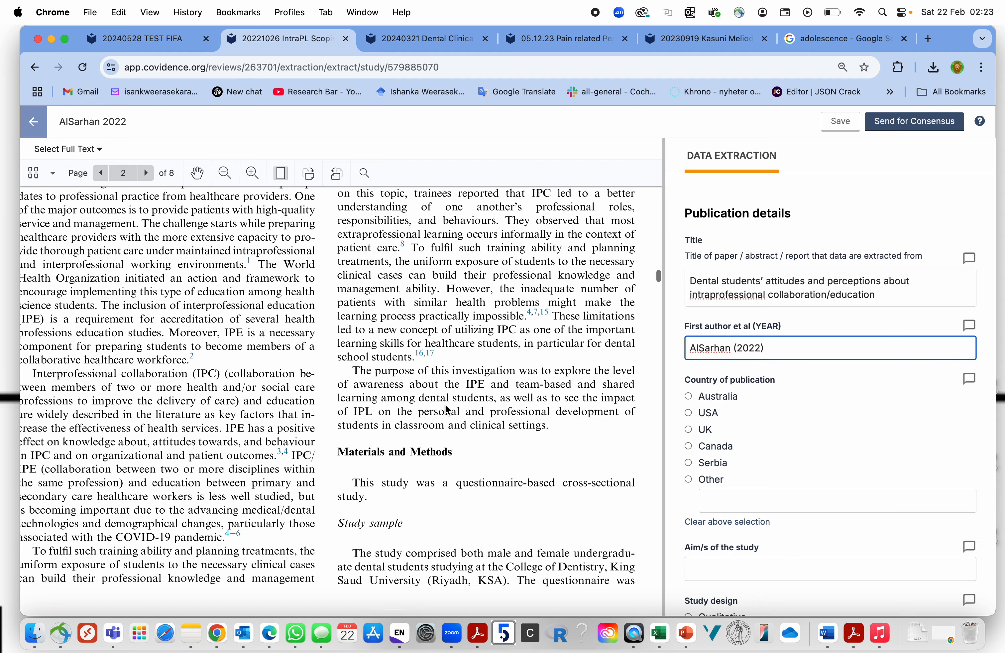
pyautogui.scroll(-3, 430, 469)
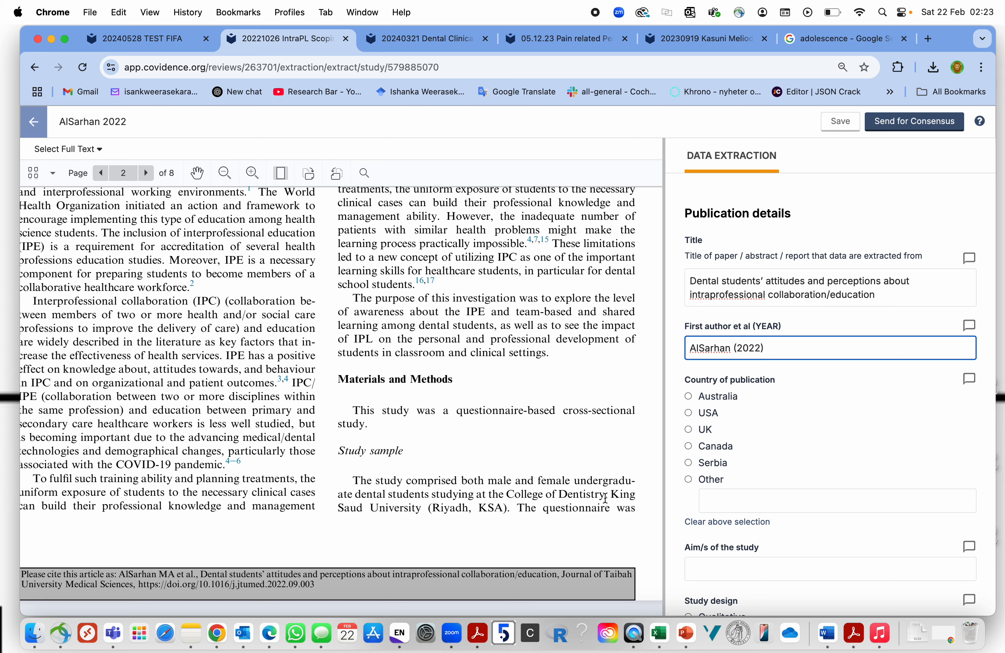
pyautogui.scroll(10, 492, 513)
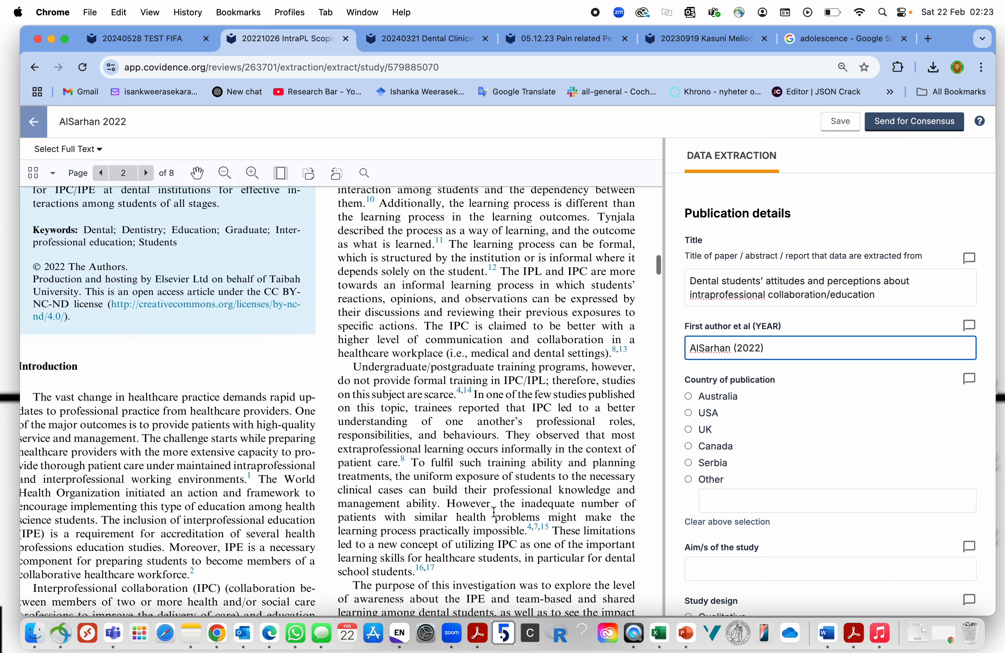
pyautogui.scroll(-1, 497, 517)
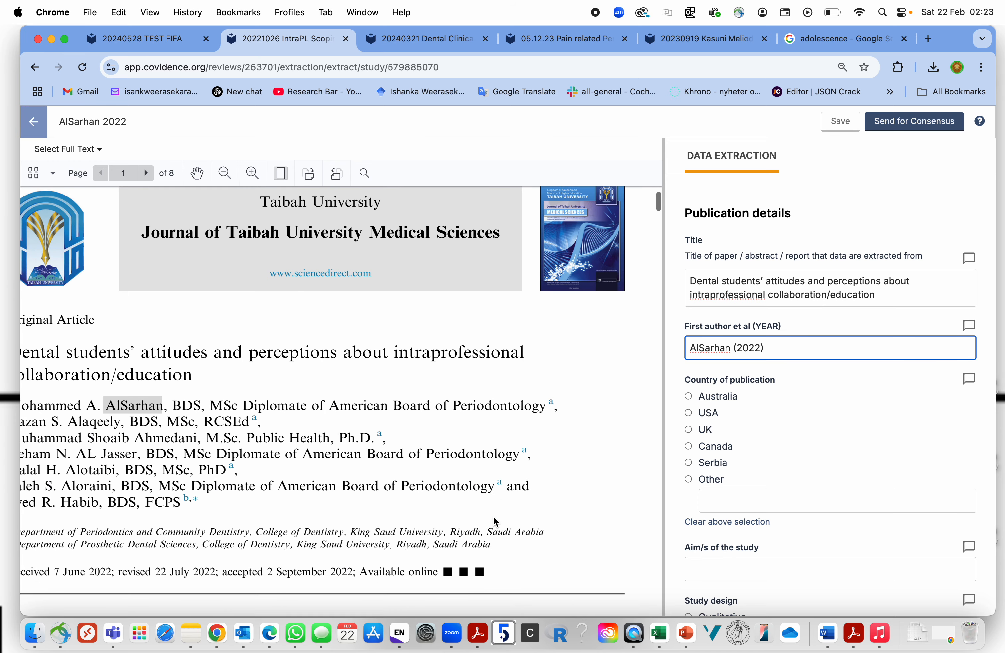
pyautogui.moveTo(487, 532); pyautogui.dragTo(544, 532)
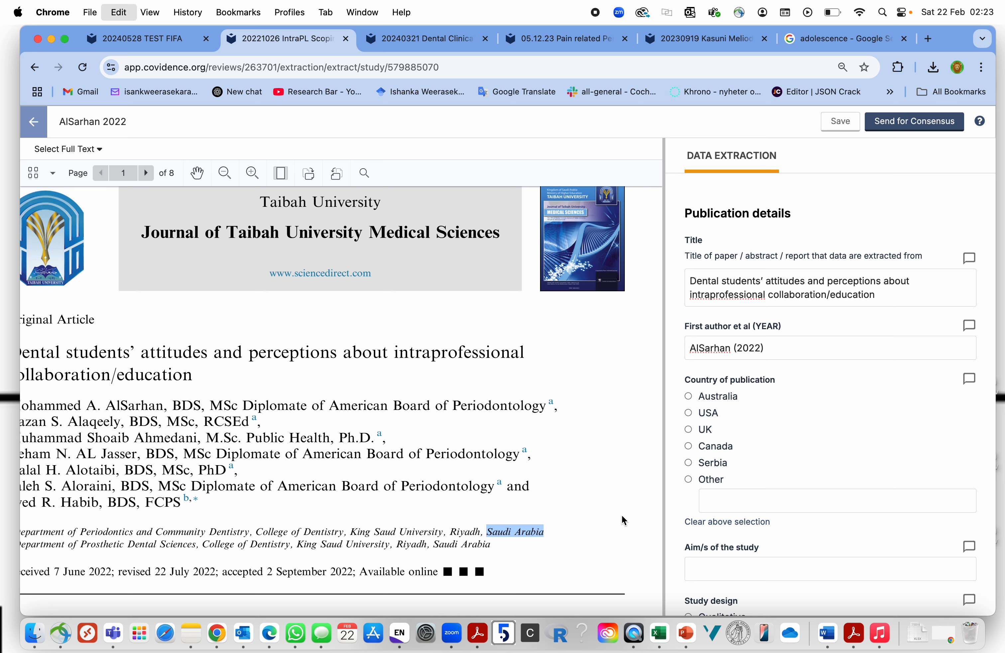
pyautogui.click(689, 480)
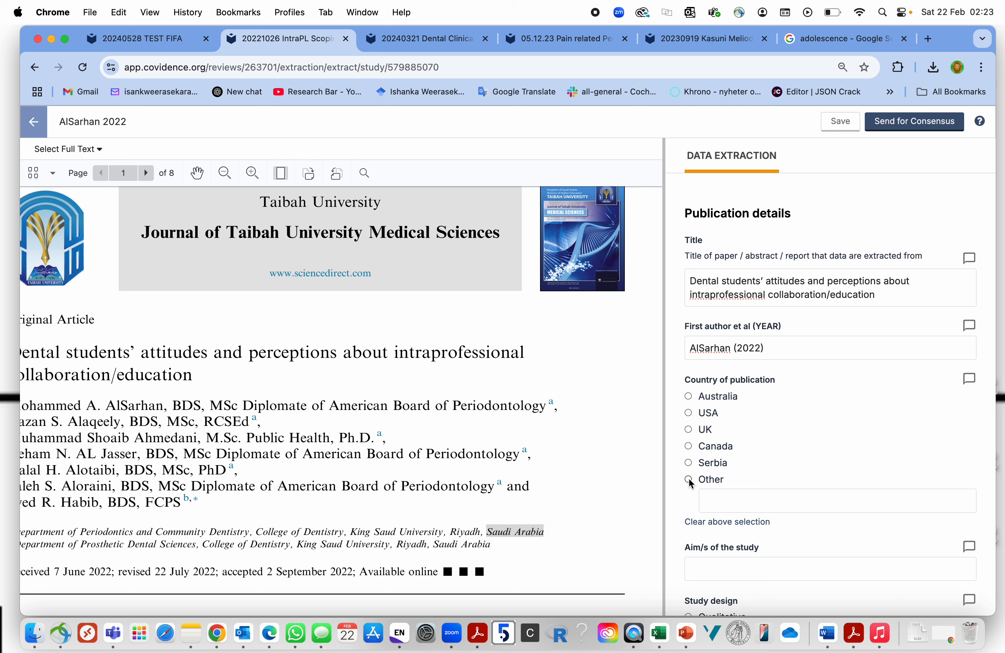
pyautogui.click(714, 509)
pyautogui.press('super+v')
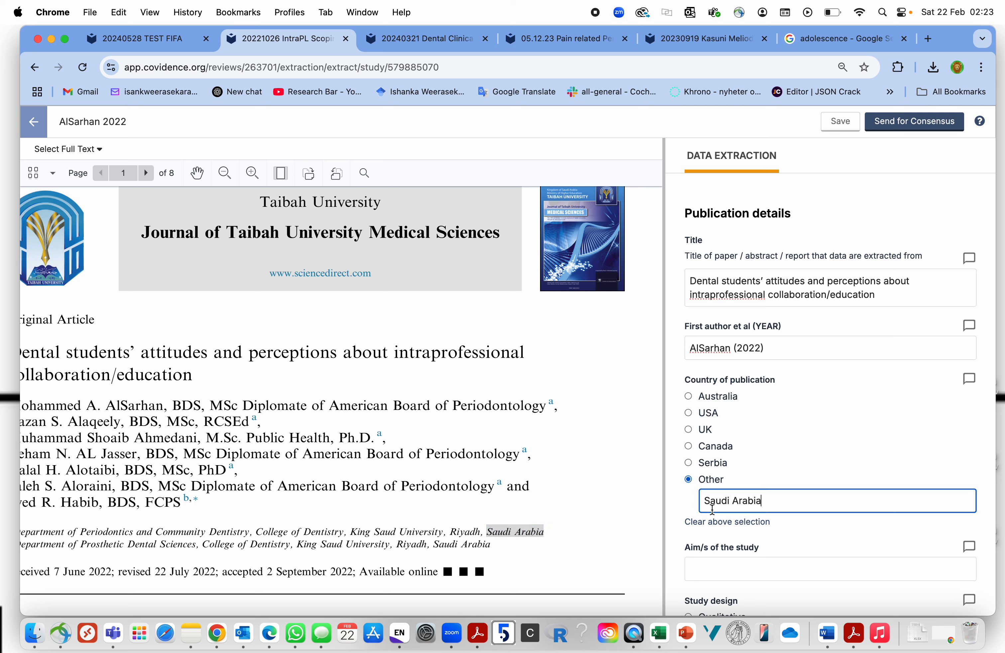
# Switch to the 20240321 Dental Clinical Exp tools review, list the studies requiring consensus, and begin consensus on the Ahmed 2023 study
pyautogui.scroll(-3, 712, 509)
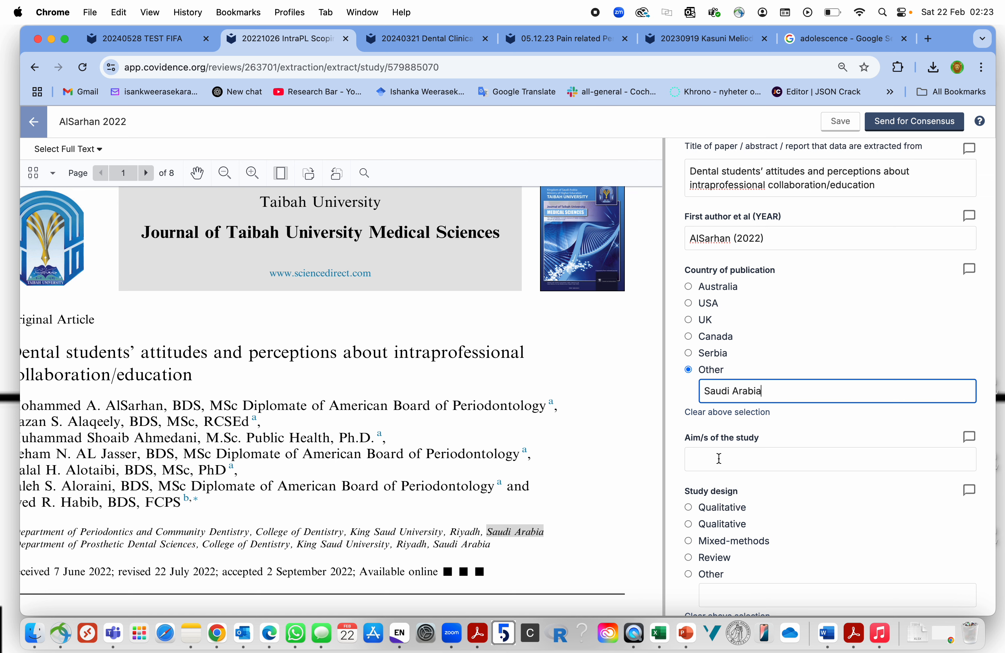
pyautogui.scroll(-15, 755, 541)
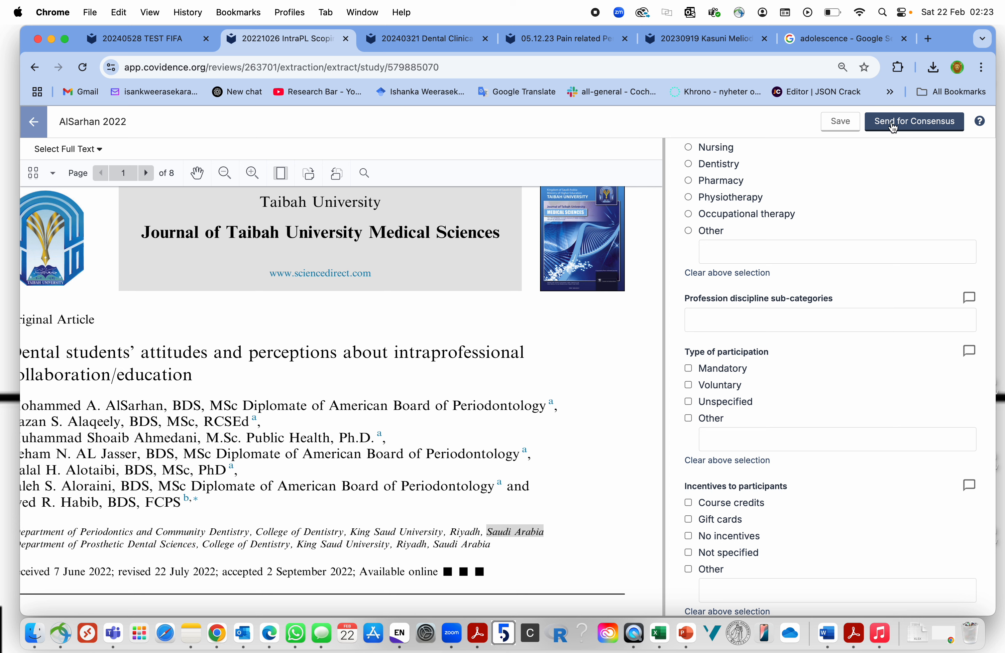
pyautogui.click(428, 47)
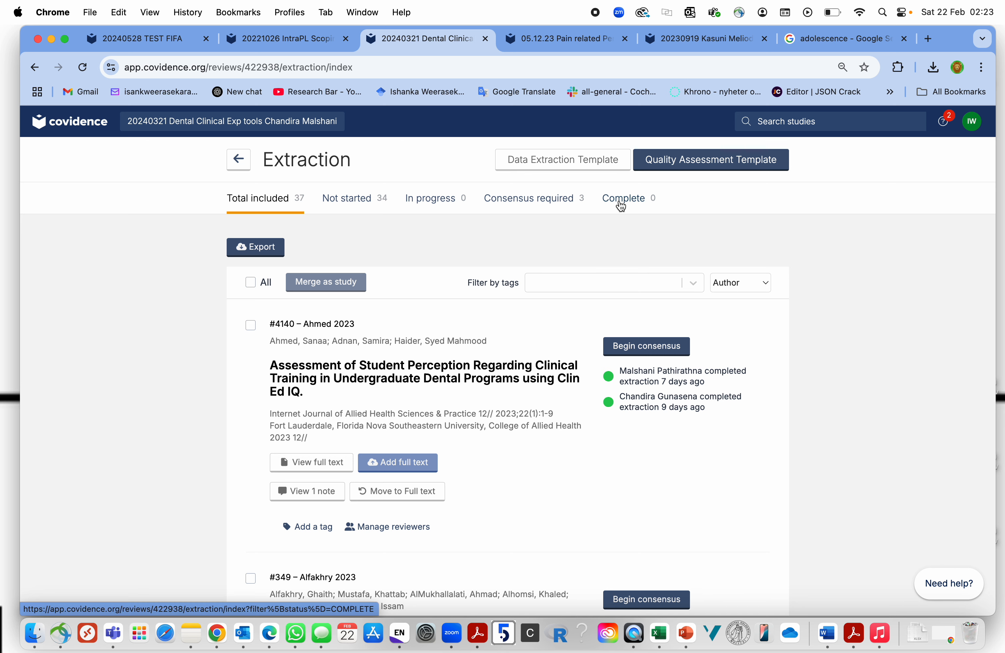
pyautogui.click(553, 204)
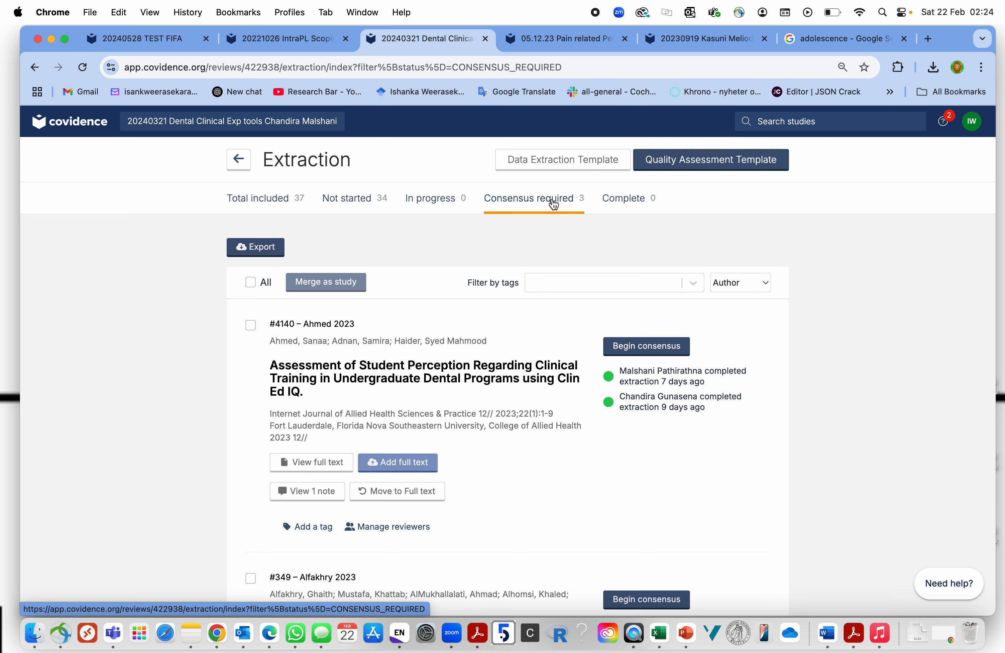
pyautogui.scroll(-10, 673, 403)
pyautogui.scroll(12, 651, 380)
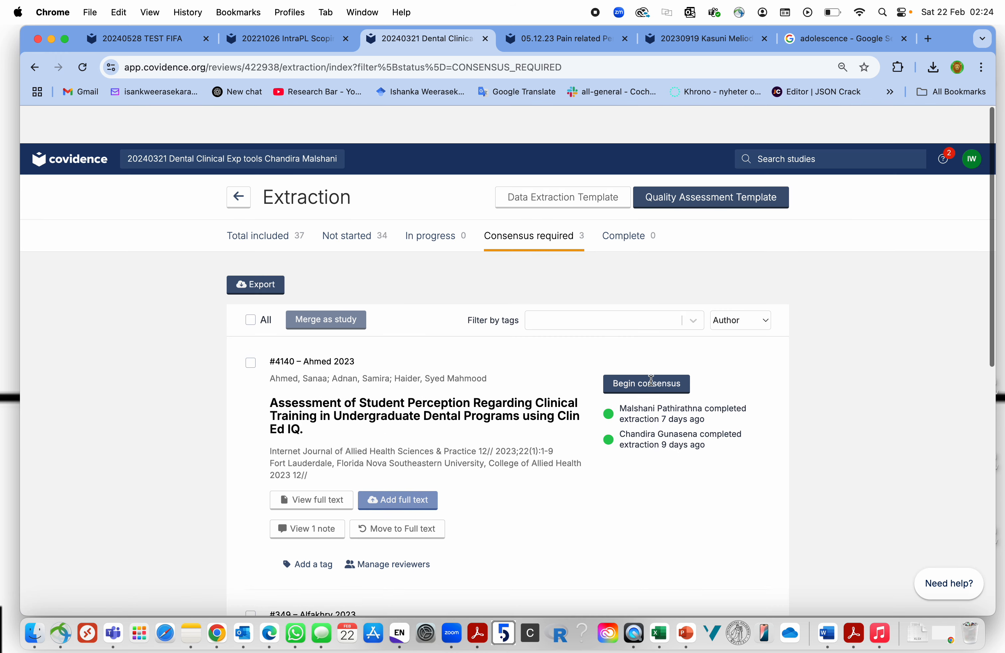
pyautogui.click(632, 347)
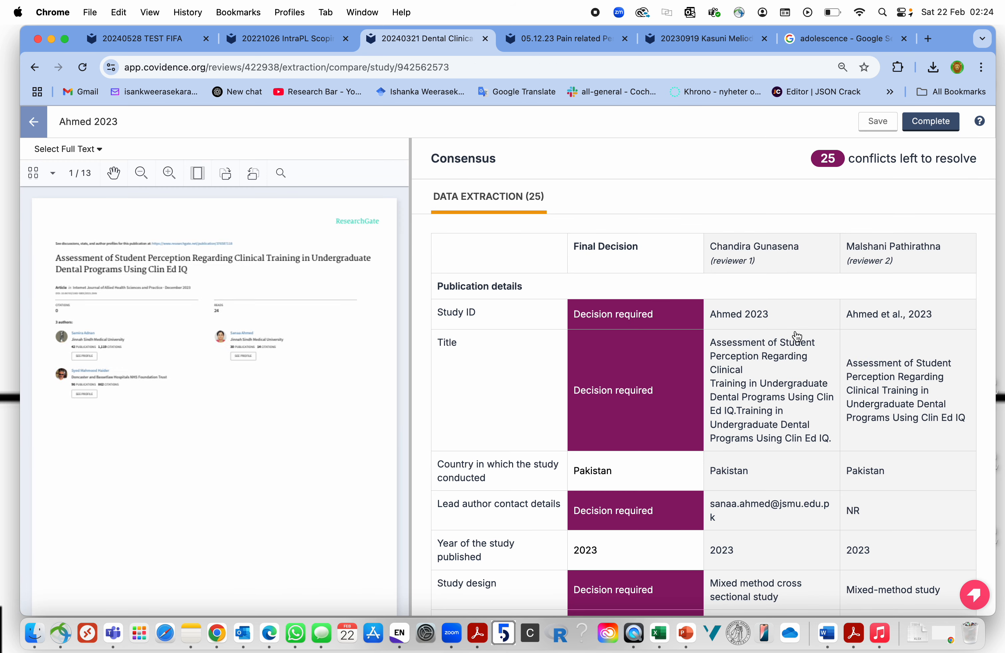
# Resolve the Study ID and Title conflicts with reviewer 2's answers, and the Lead author contact details with reviewer 1's e-mail entry
pyautogui.scroll(-4, 799, 335)
pyautogui.scroll(1, 799, 335)
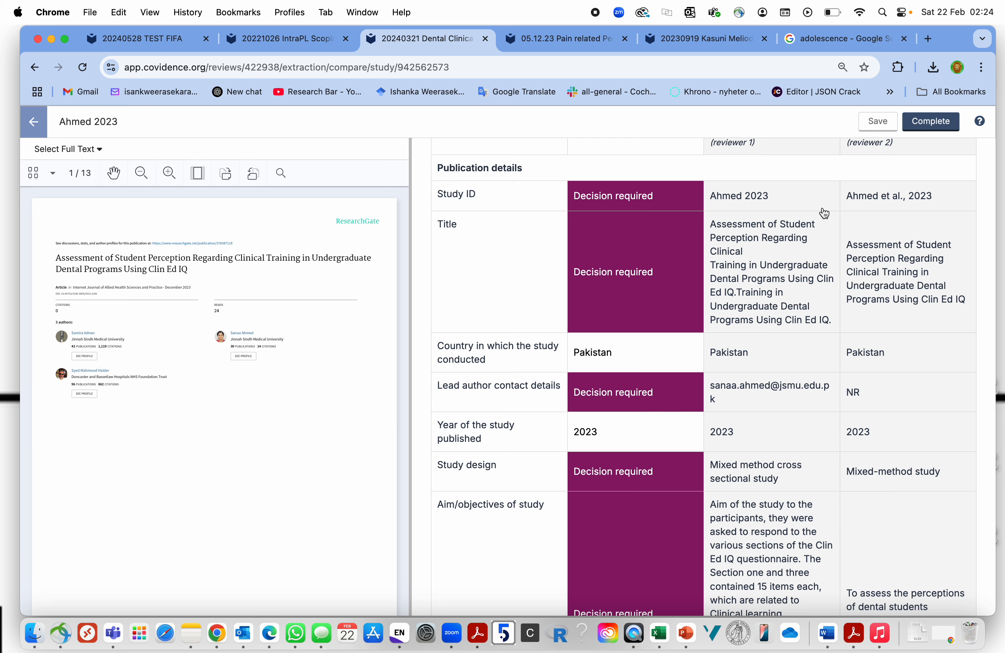
pyautogui.scroll(3, 822, 212)
pyautogui.scroll(-3, 823, 254)
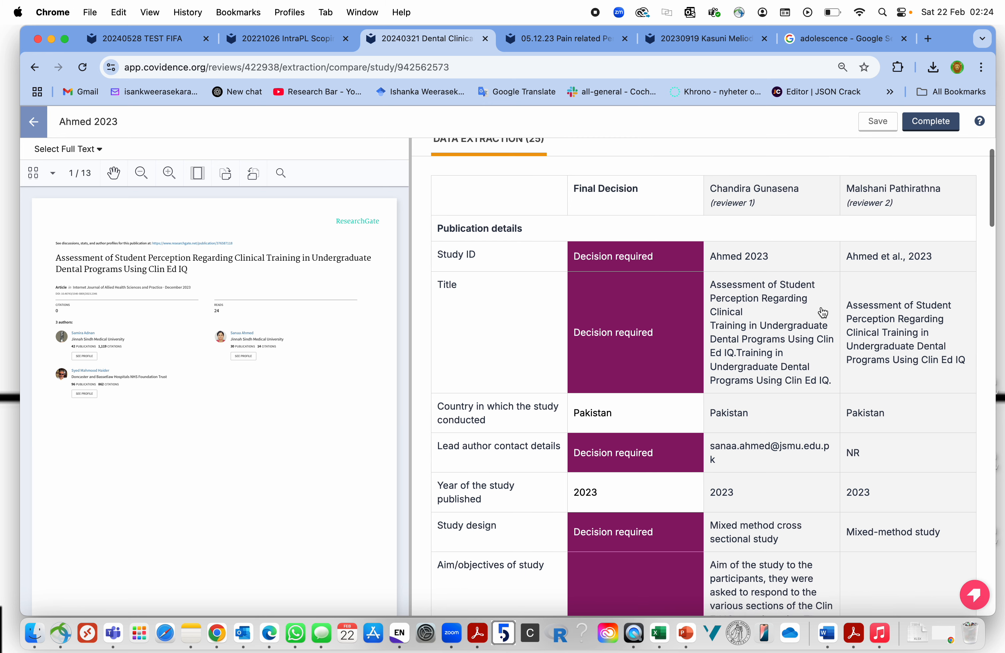
pyautogui.scroll(-1, 823, 313)
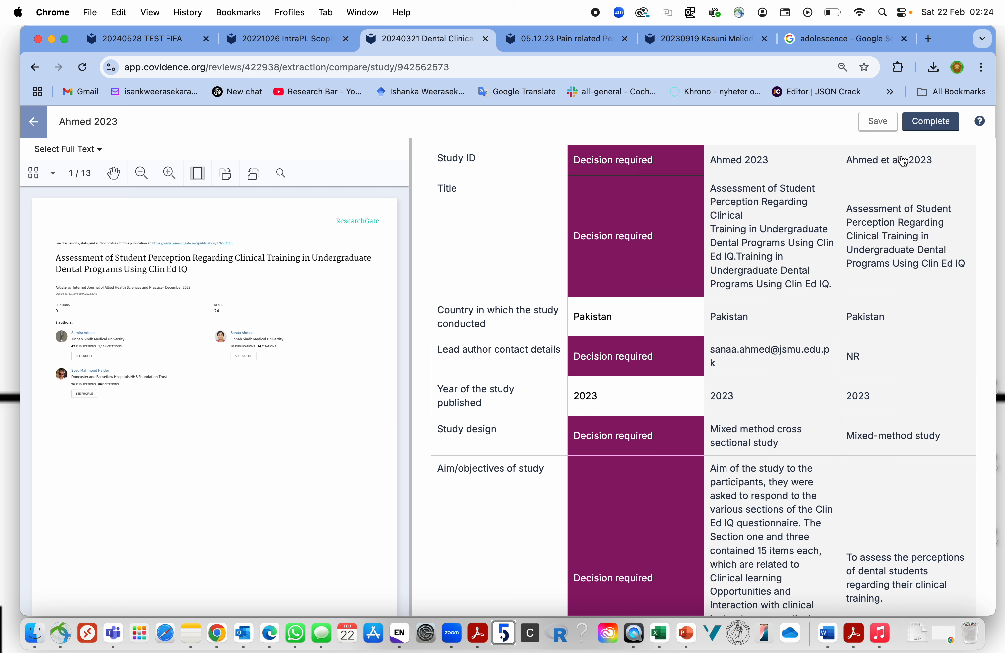
pyautogui.click(898, 174)
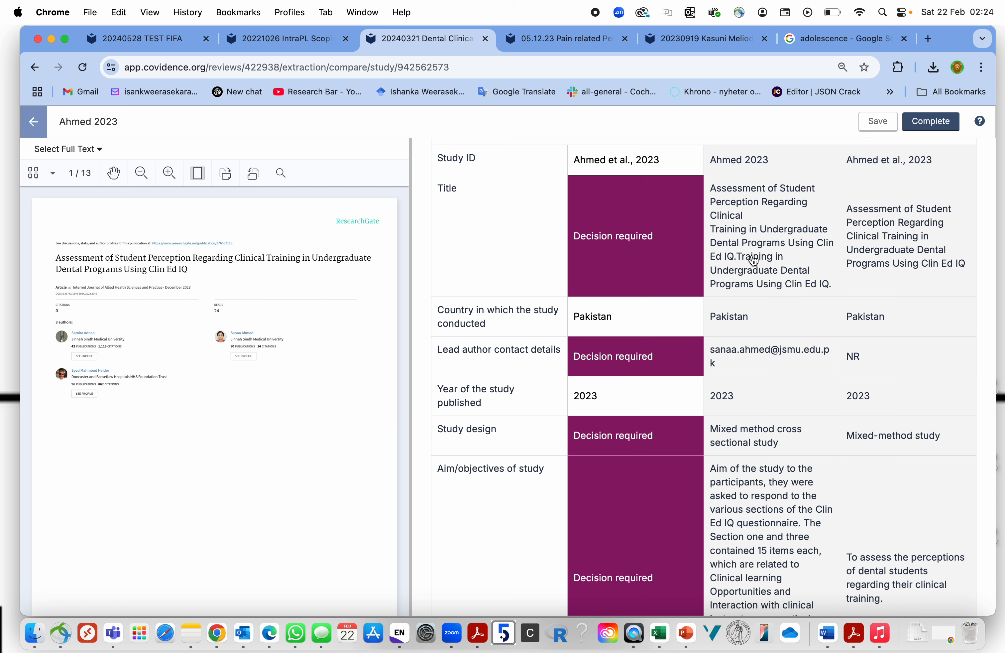
pyautogui.click(900, 246)
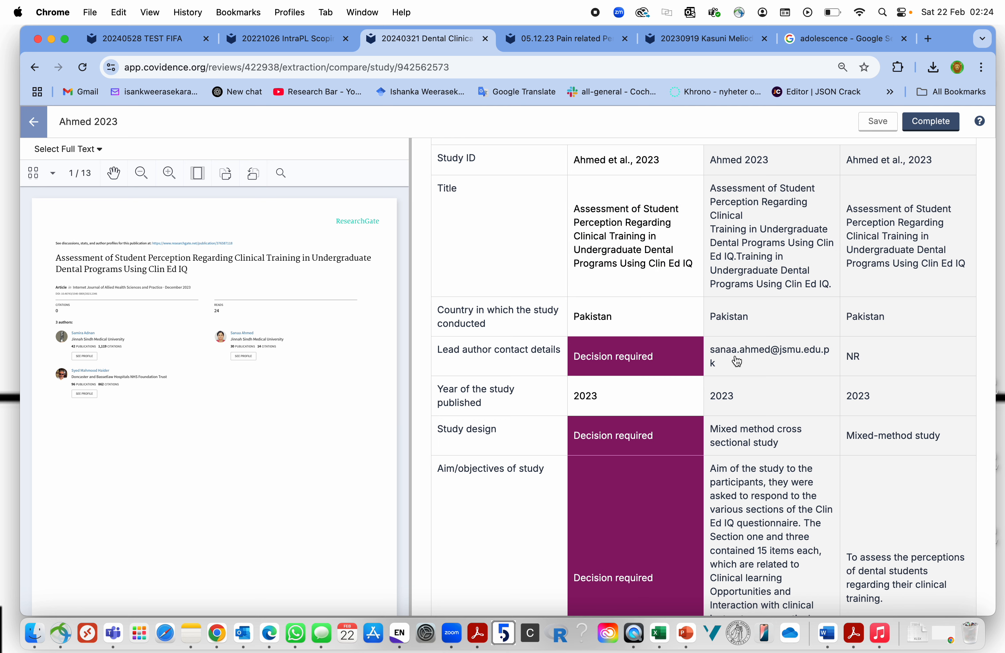
pyautogui.click(737, 361)
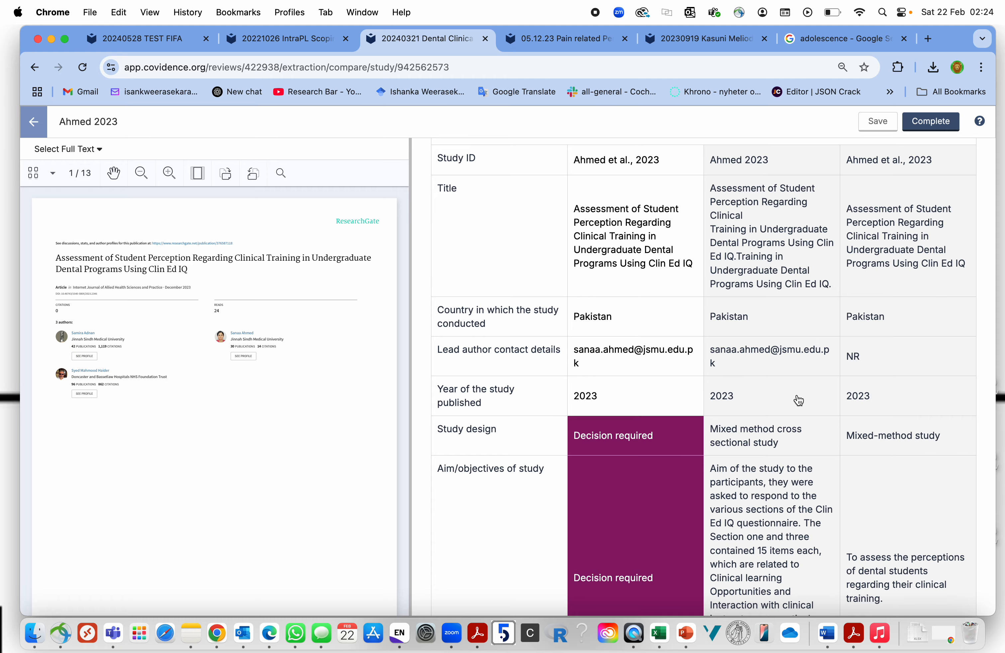
# Examine the remaining conflicts between both reviewers' answers in the Ahmed 2023 consensus table, and the article's abstract
pyautogui.scroll(-5, 771, 433)
pyautogui.scroll(-20, 771, 433)
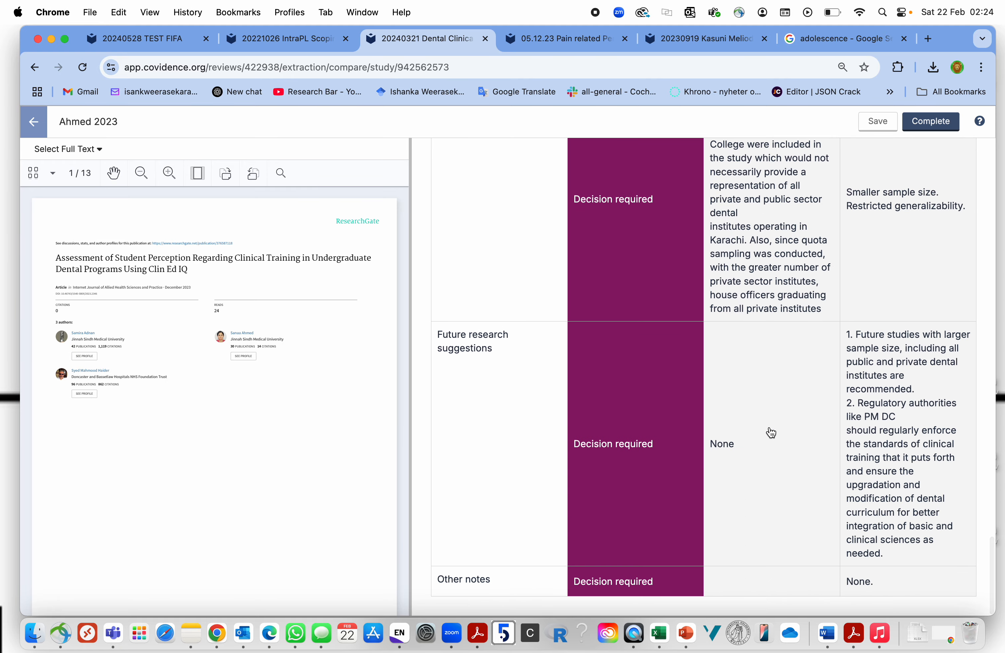
pyautogui.scroll(15, 771, 432)
pyautogui.scroll(10, 771, 432)
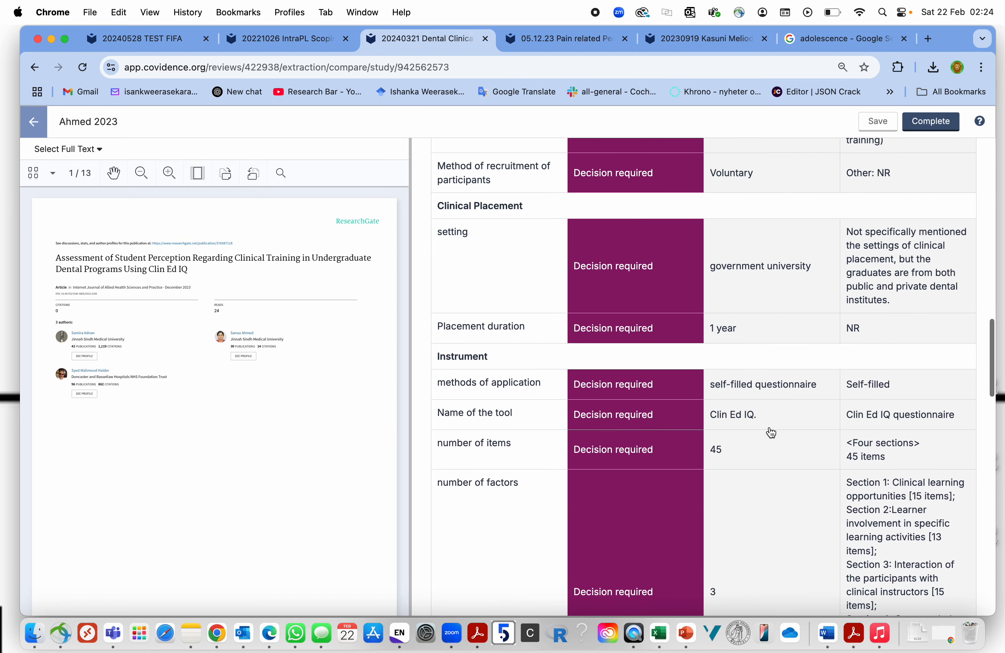
pyautogui.scroll(5, 771, 432)
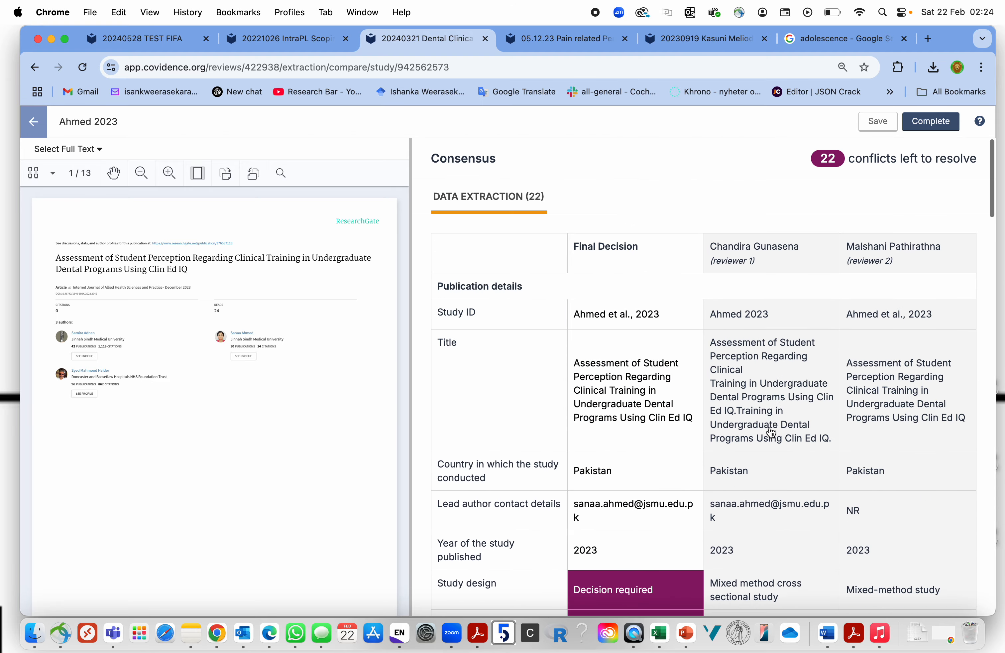
pyautogui.scroll(-15, 772, 432)
pyautogui.scroll(-15, 772, 433)
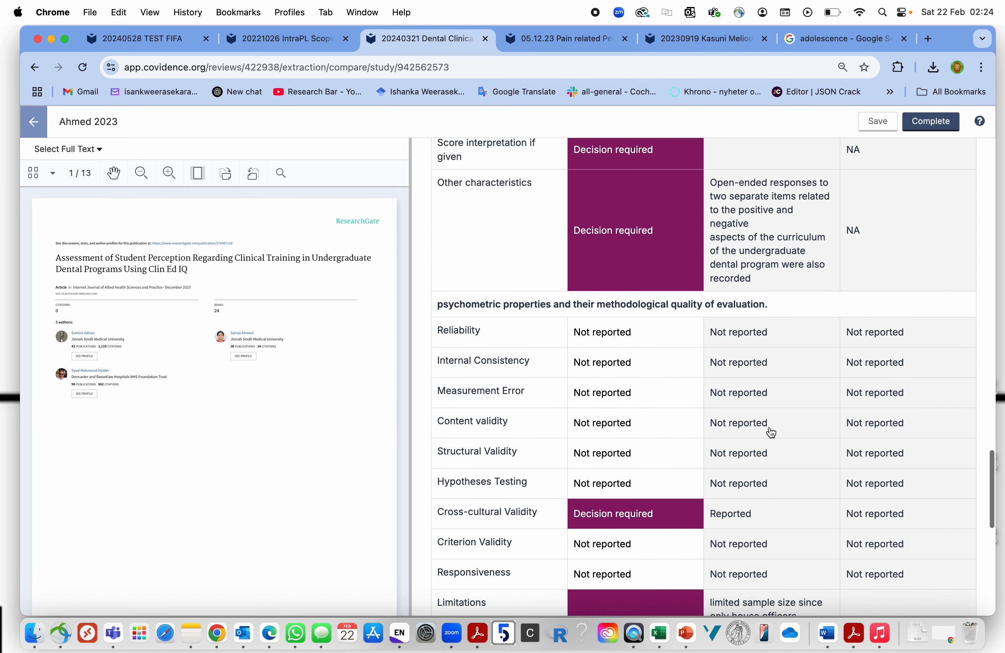
pyautogui.scroll(20, 772, 433)
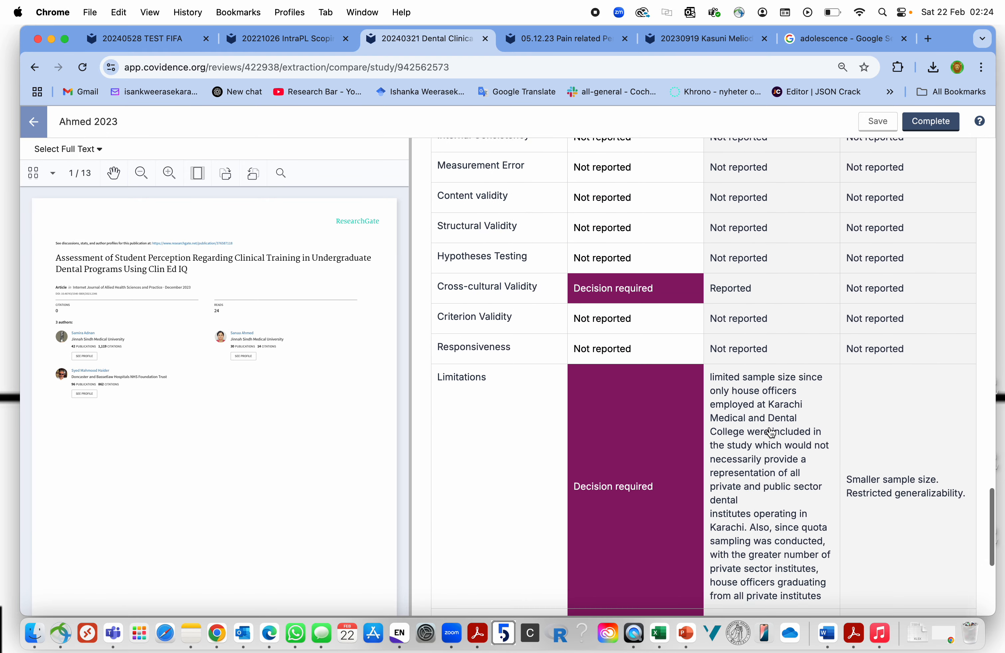
pyautogui.scroll(3, 771, 432)
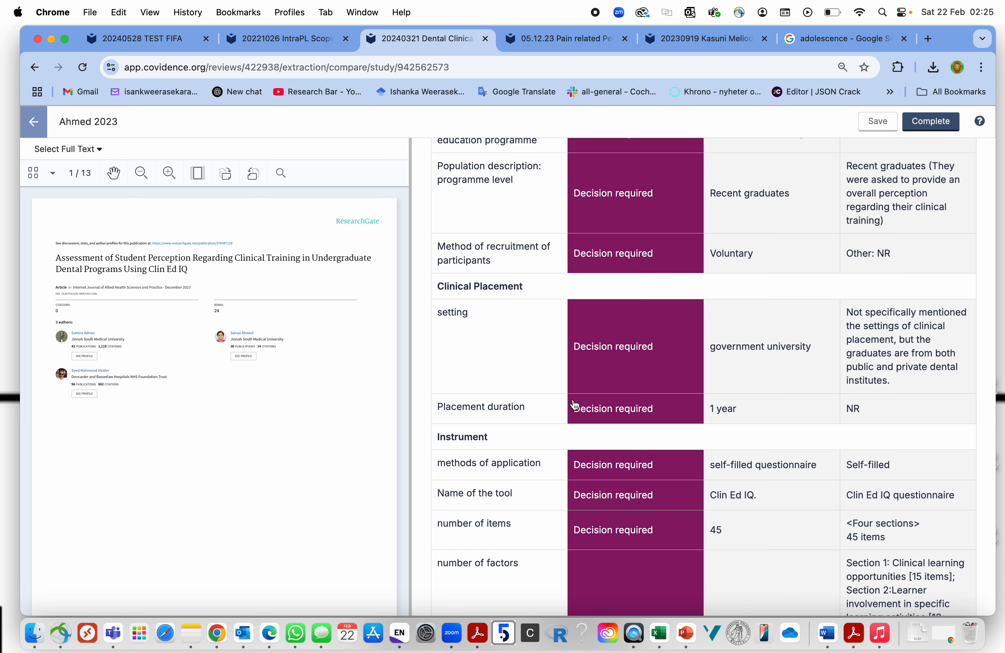
pyautogui.scroll(-10, 290, 461)
pyautogui.scroll(-8, 291, 462)
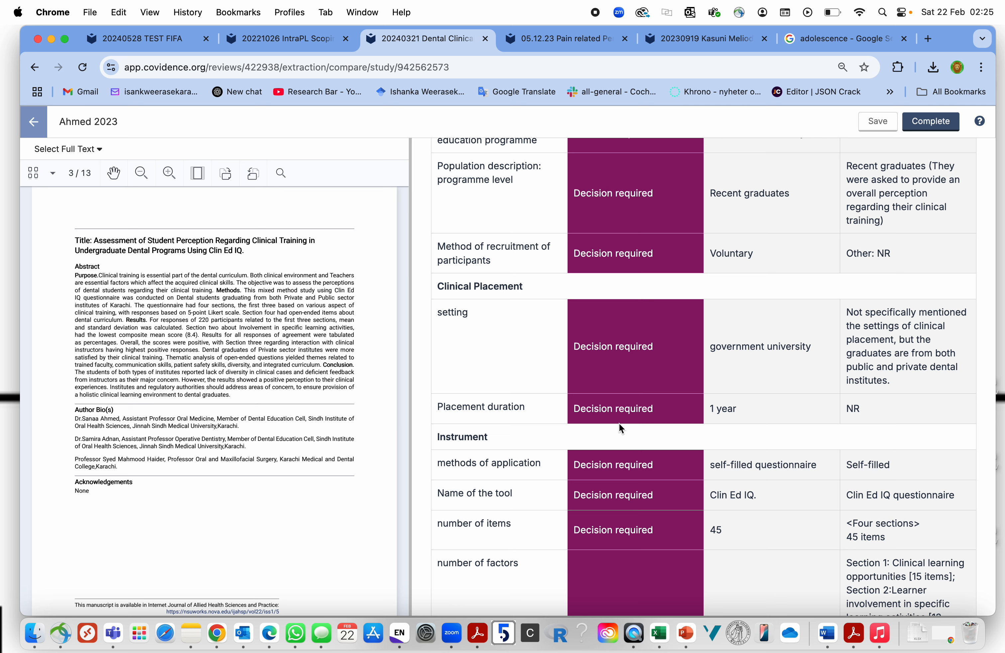
# Resolve the Placement duration conflict, trying a custom answer of 2 year, reviewer 1's 1 year and reviewer 2's NR
pyautogui.click(624, 411)
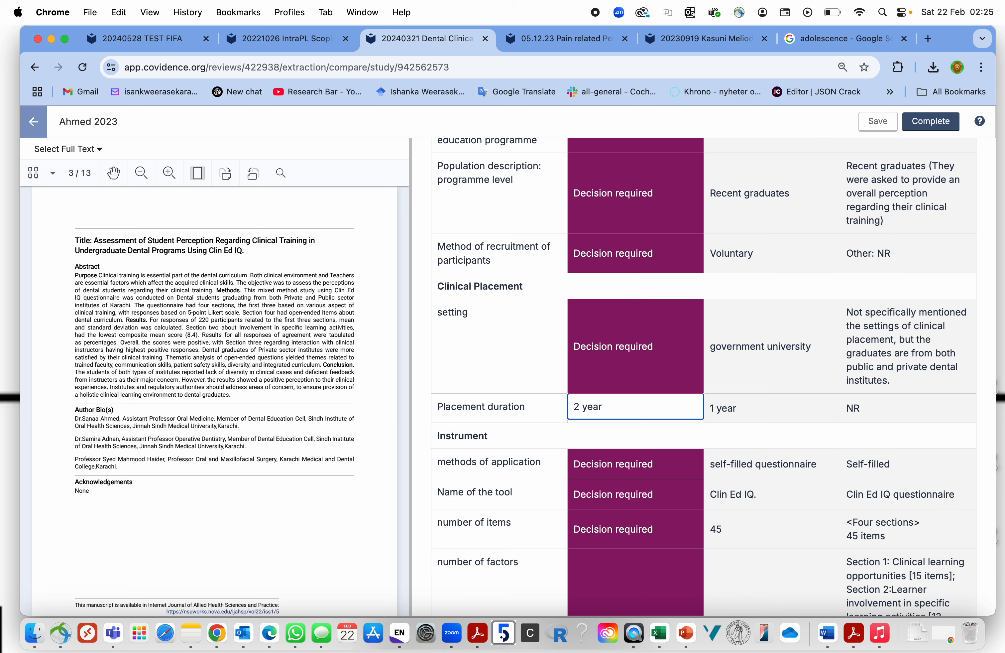
pyautogui.click(790, 411)
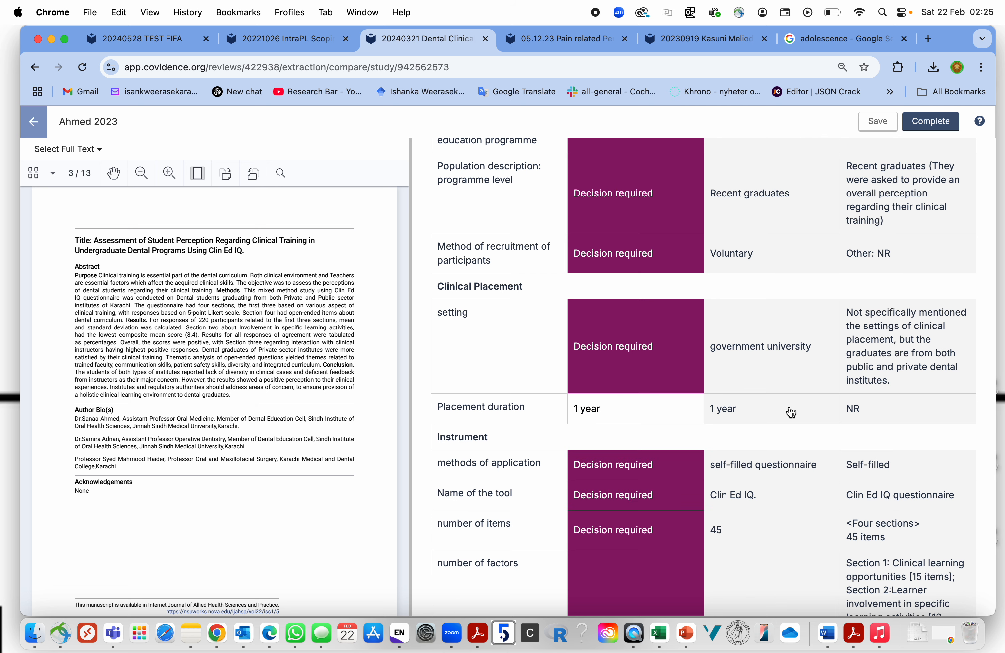
pyautogui.click(862, 416)
# Switch to the 05.12.23 Pain related Perscription parametres review and examine the final data of the completed Ager 2019 study
pyautogui.click(534, 42)
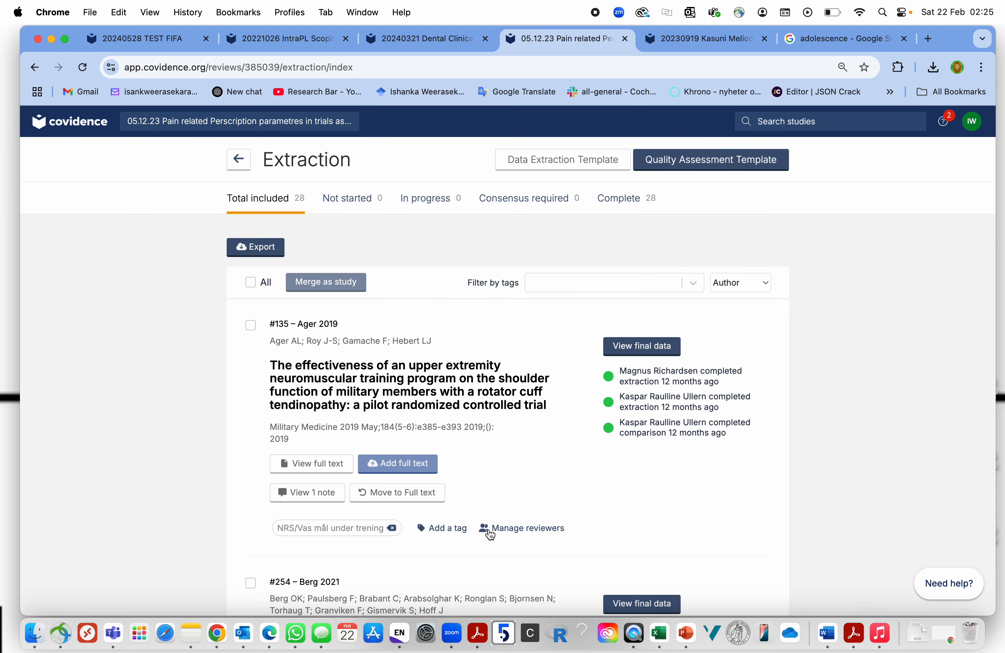
pyautogui.click(637, 347)
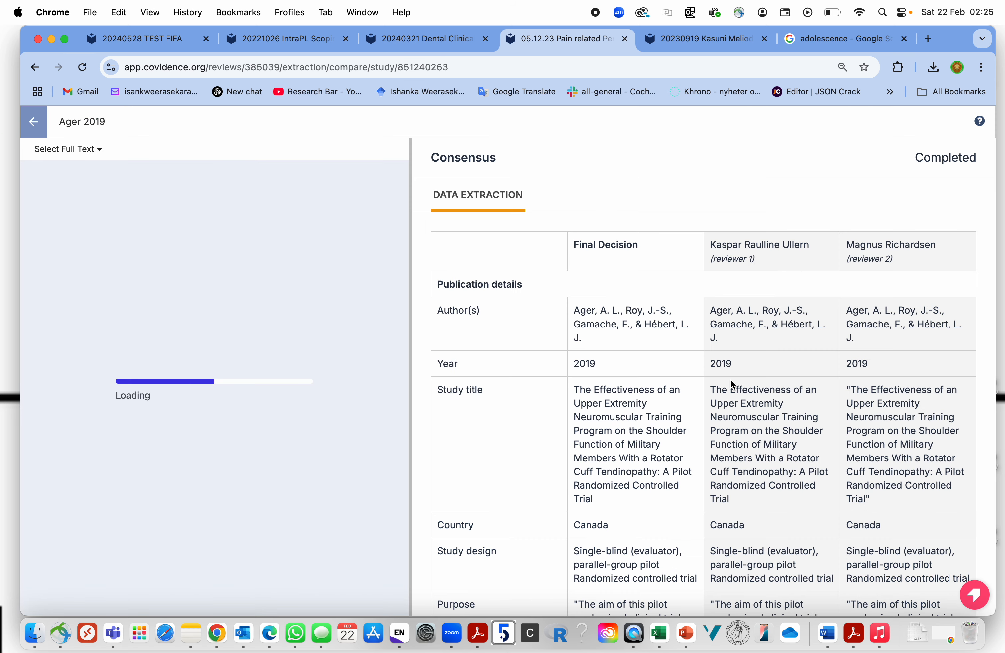
pyautogui.scroll(-3, 751, 450)
pyautogui.scroll(-1, 751, 450)
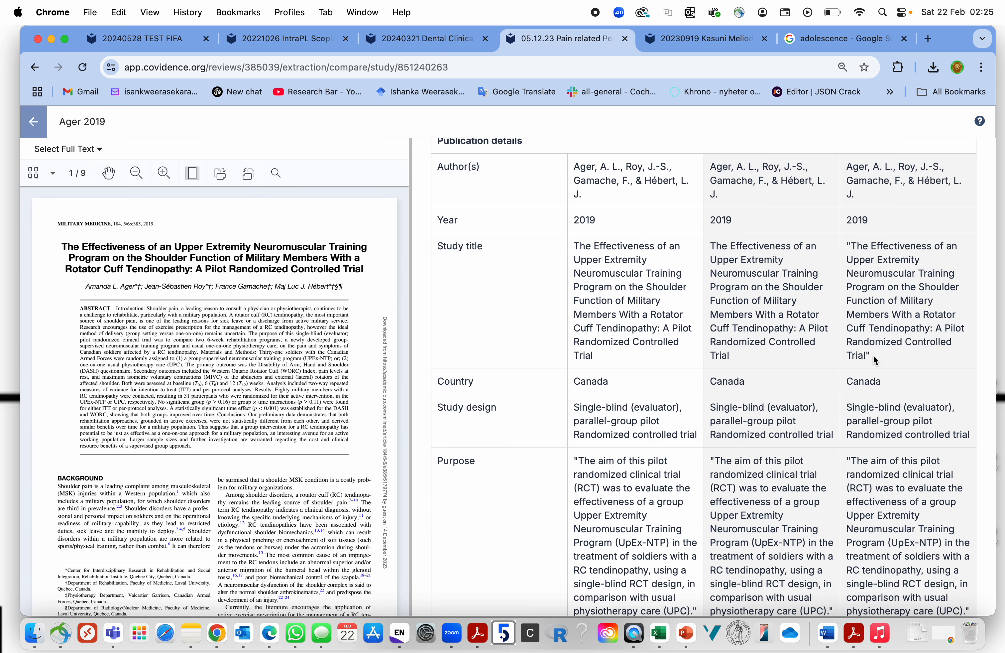
pyautogui.scroll(2, 630, 219)
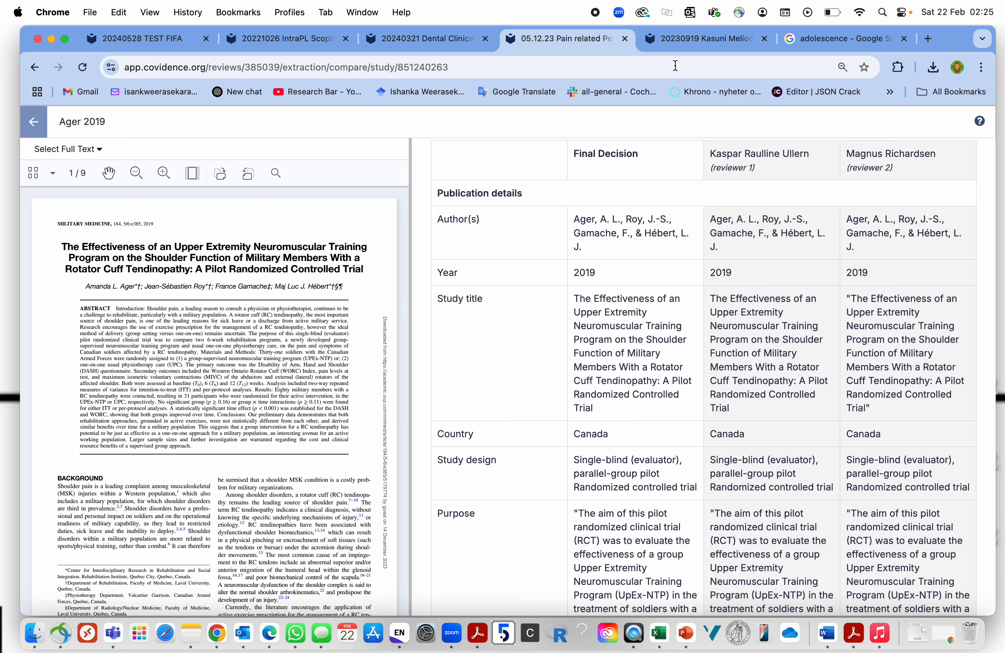
pyautogui.click(688, 46)
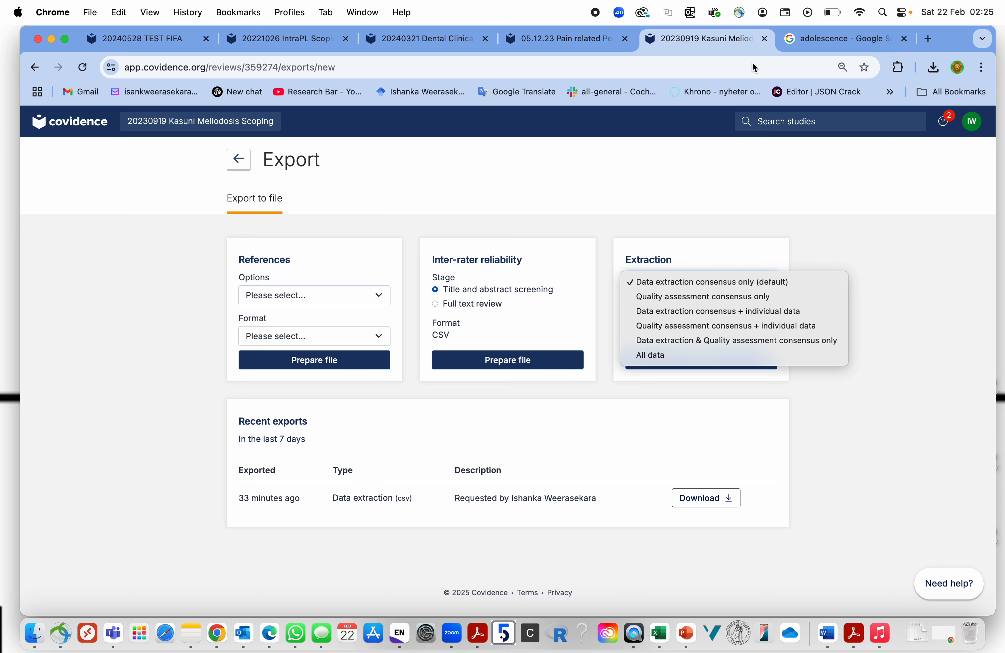
pyautogui.click(540, 40)
pyautogui.click(550, 37)
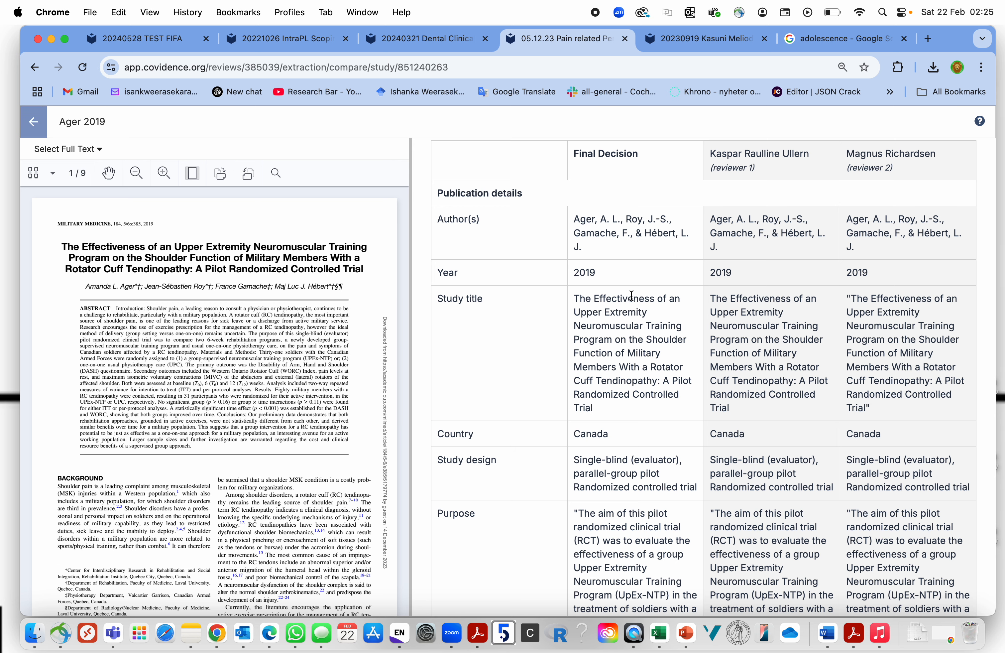
# In the 20230919 Meliodosis Scoping review, prepare an extraction export with data extraction consensus only and download the newest CSV file
pyautogui.click(707, 38)
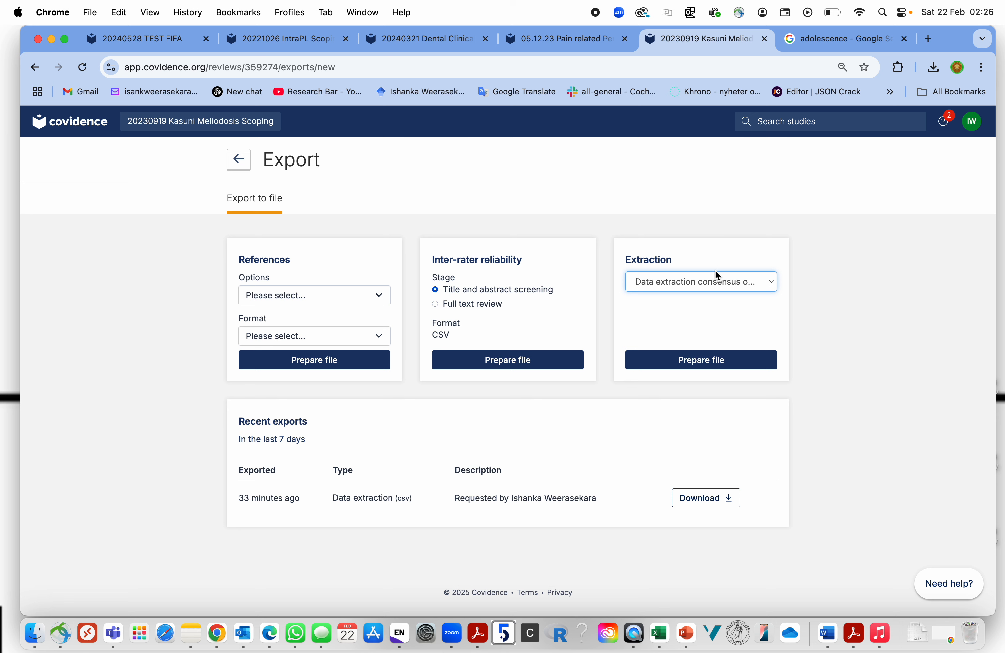
pyautogui.click(719, 282)
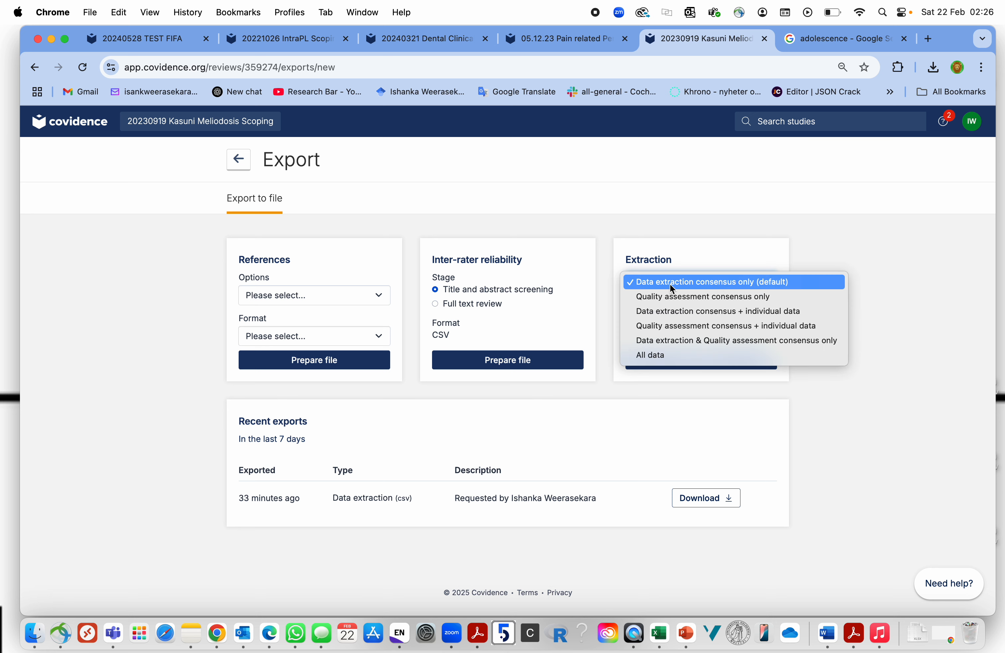
pyautogui.click(688, 290)
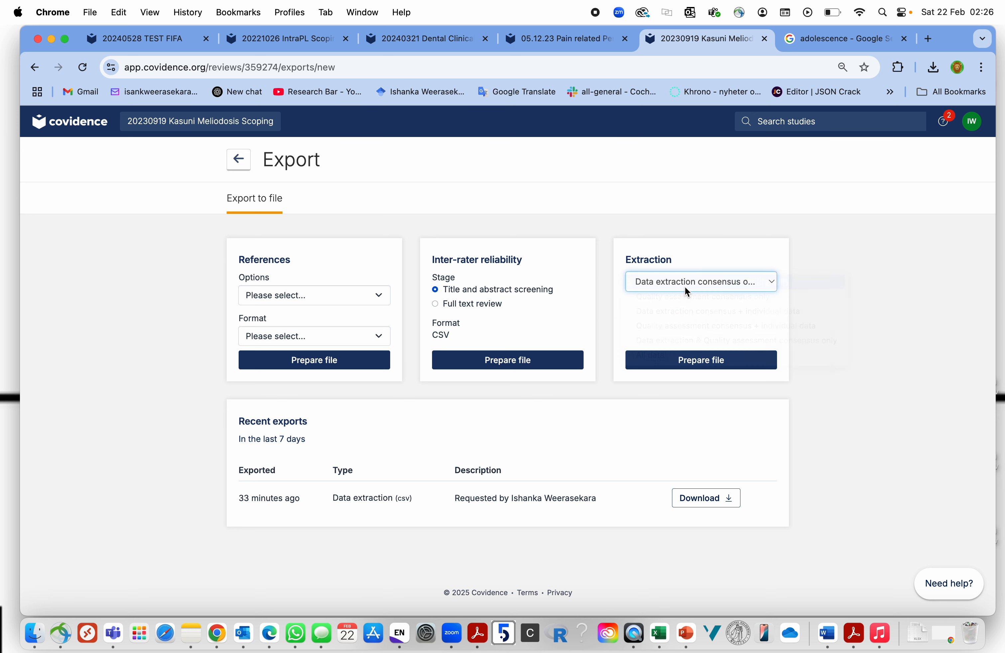
pyautogui.click(697, 362)
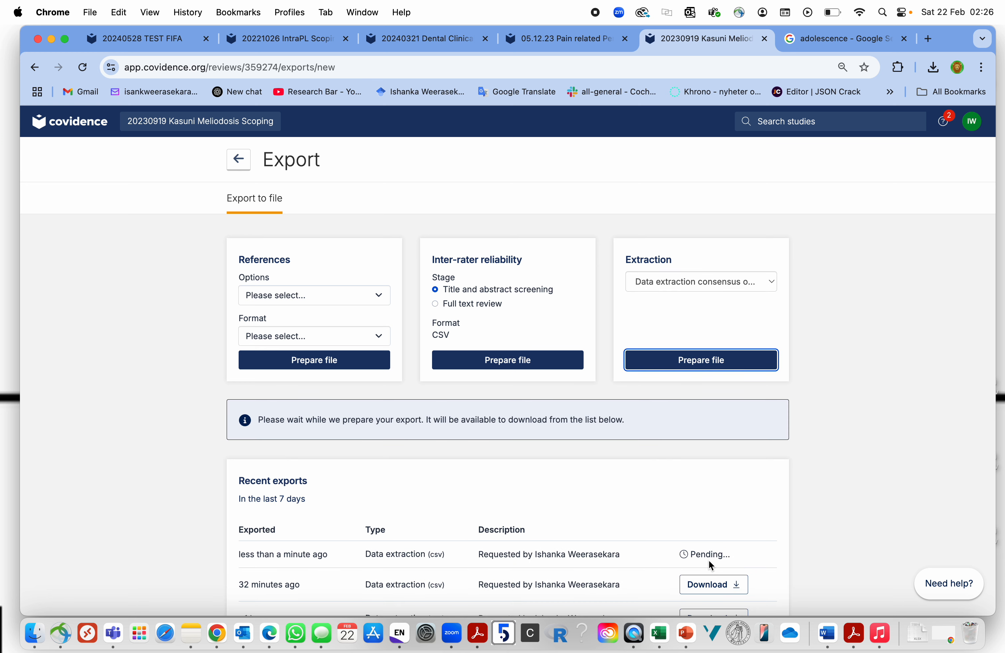
pyautogui.scroll(-3, 712, 566)
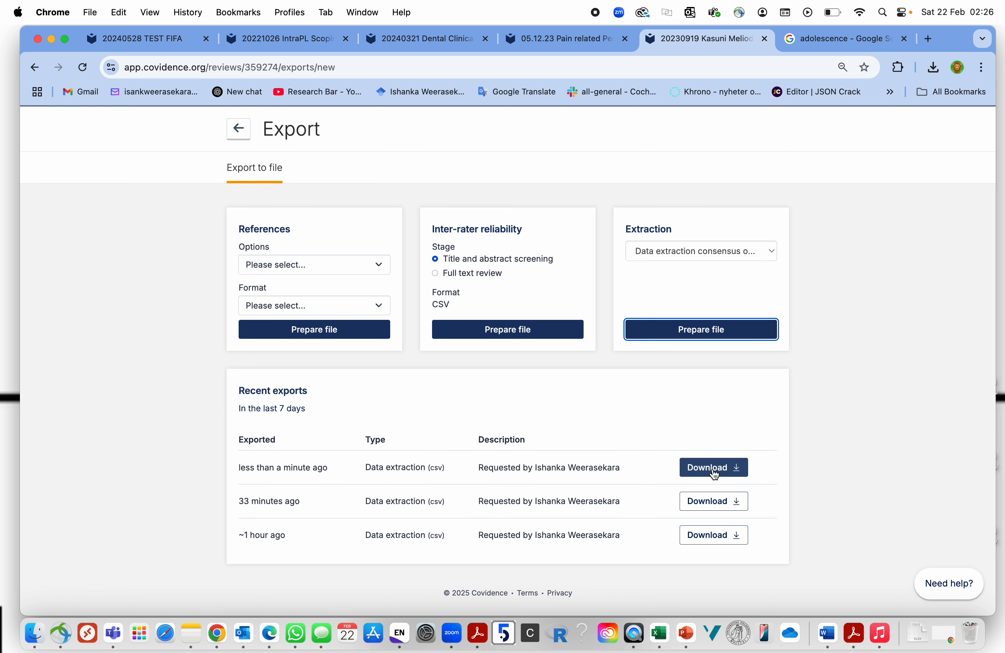
pyautogui.click(715, 468)
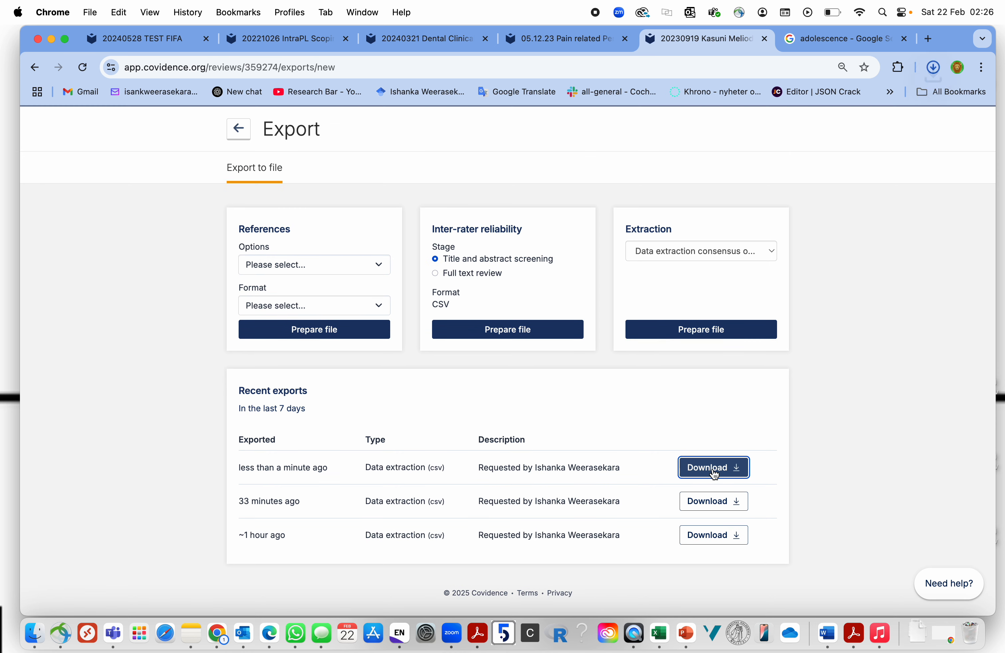
pyautogui.click(818, 113)
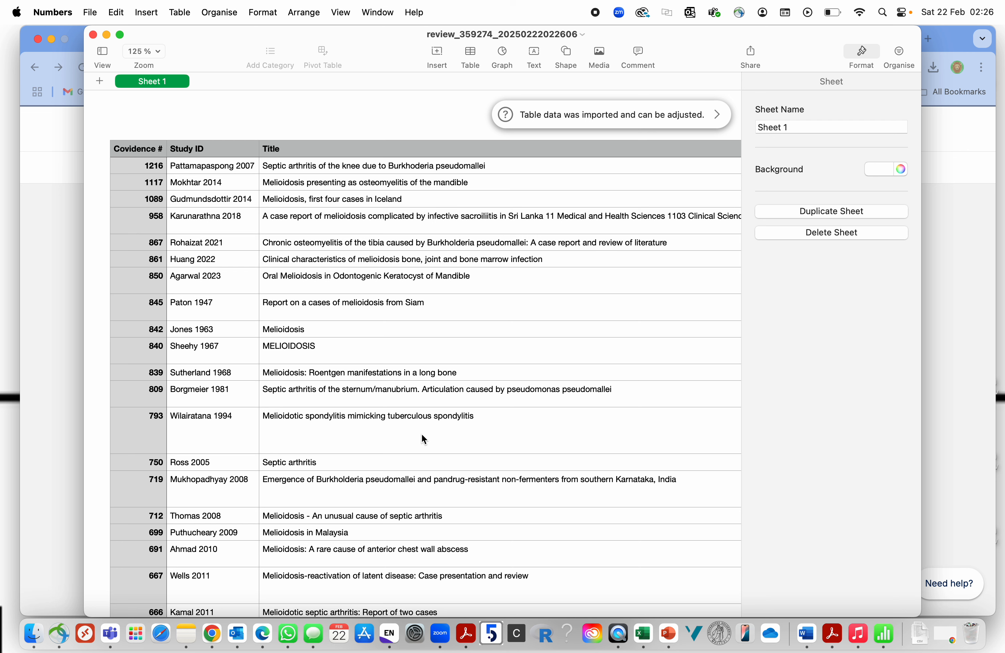
pyautogui.click(91, 13)
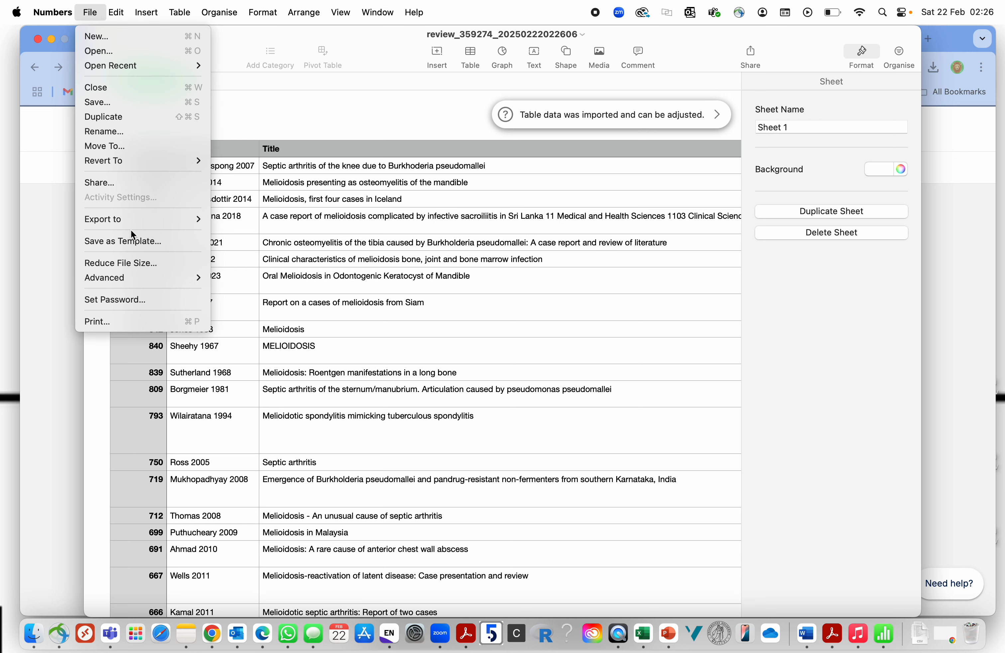
pyautogui.moveTo(139, 227)
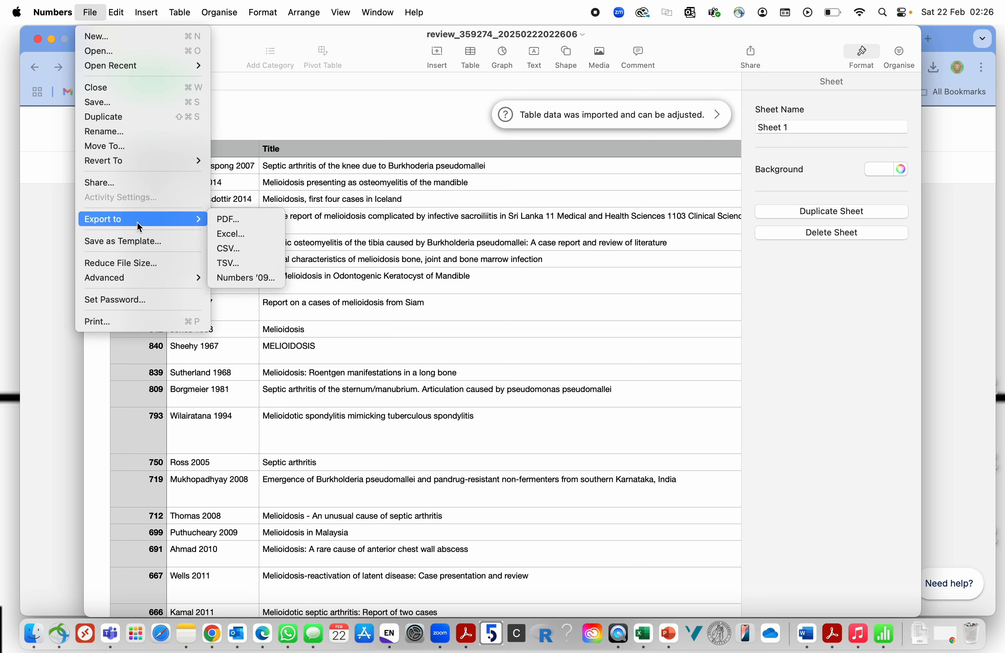
pyautogui.click(232, 233)
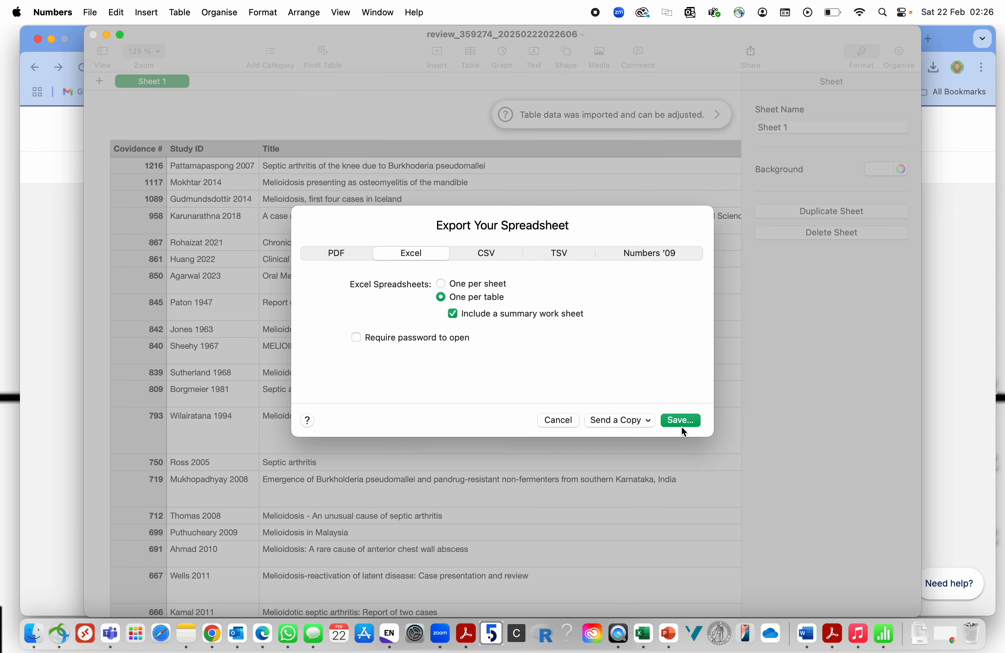
pyautogui.click(682, 417)
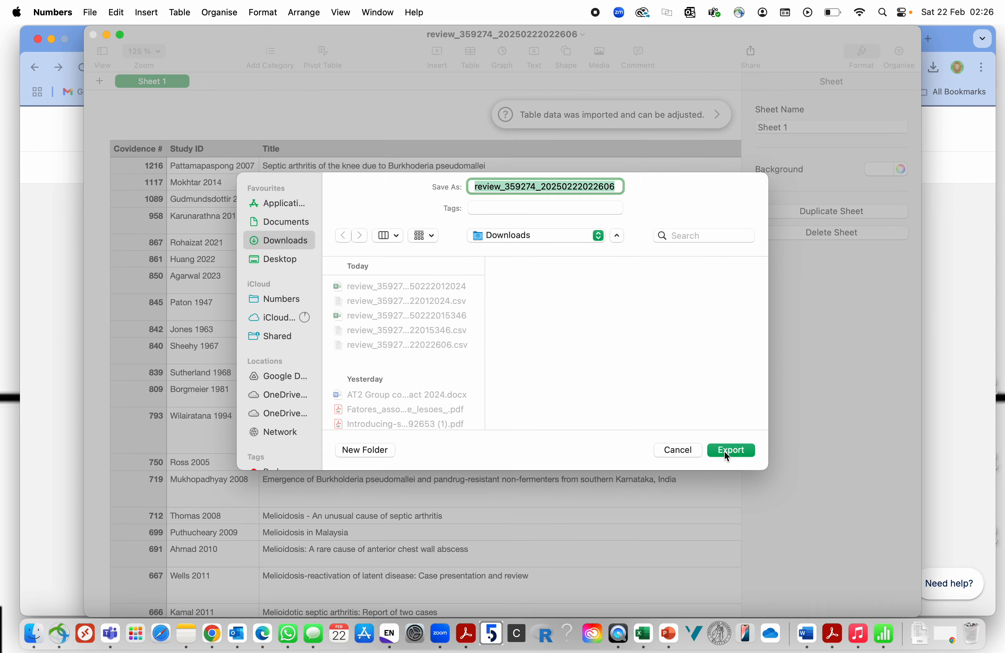
pyautogui.click(724, 451)
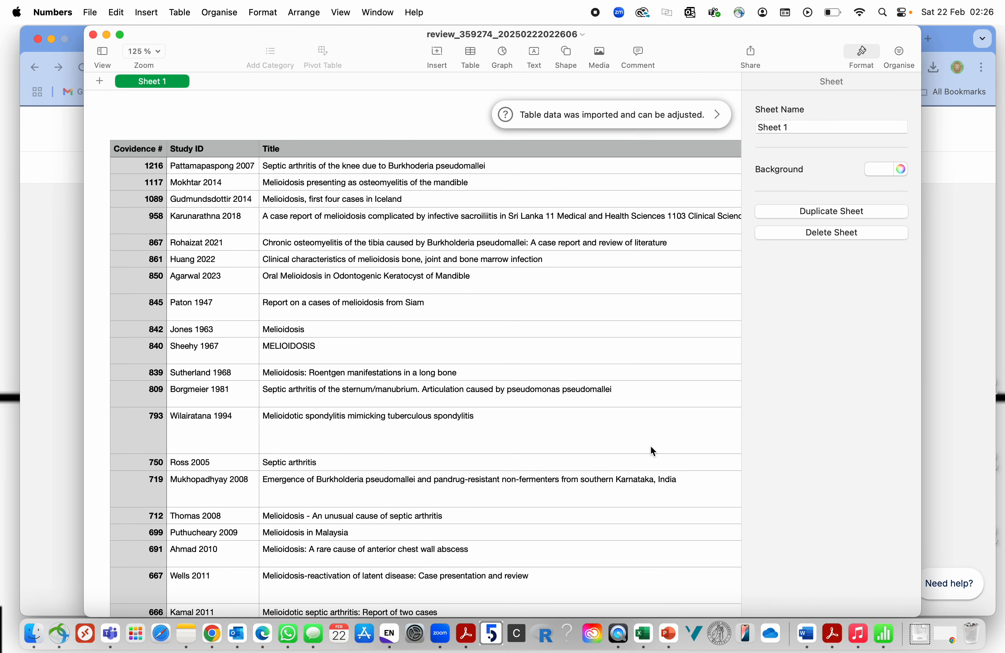
pyautogui.click(34, 634)
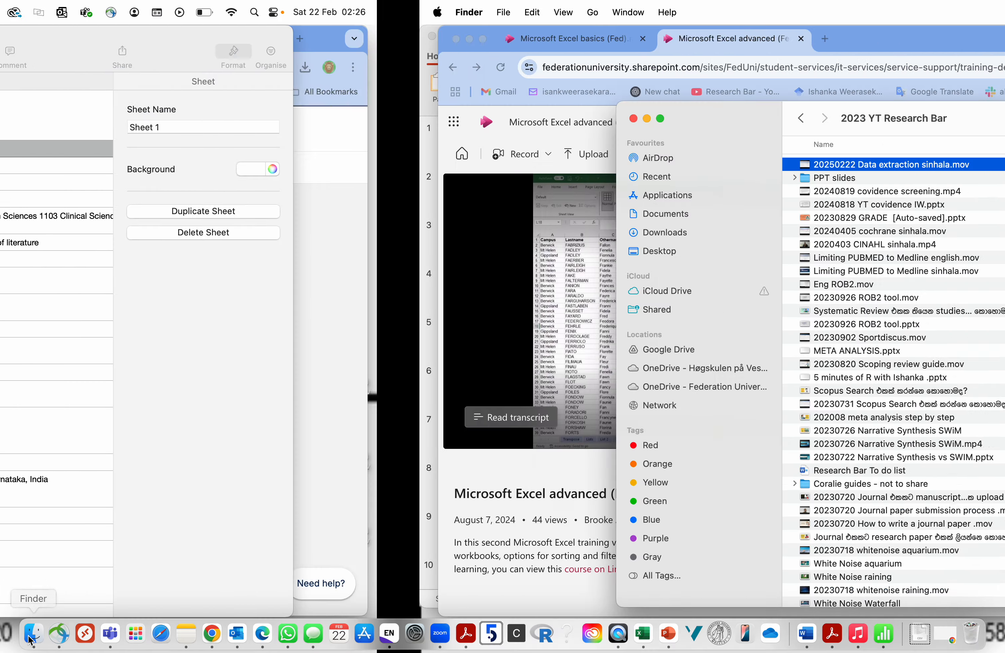
pyautogui.click(259, 233)
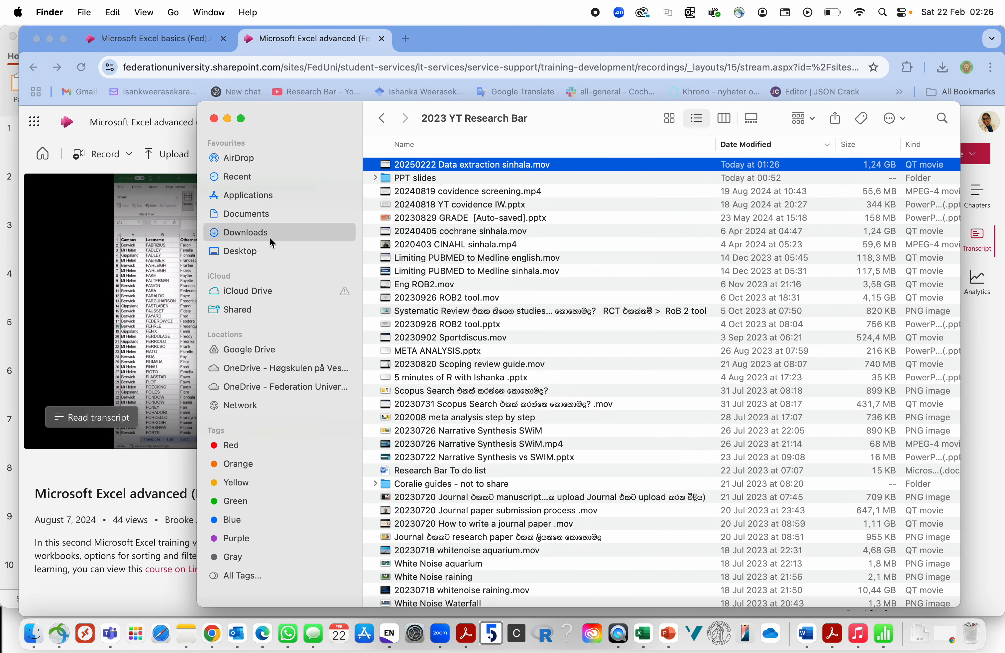
pyautogui.click(434, 164)
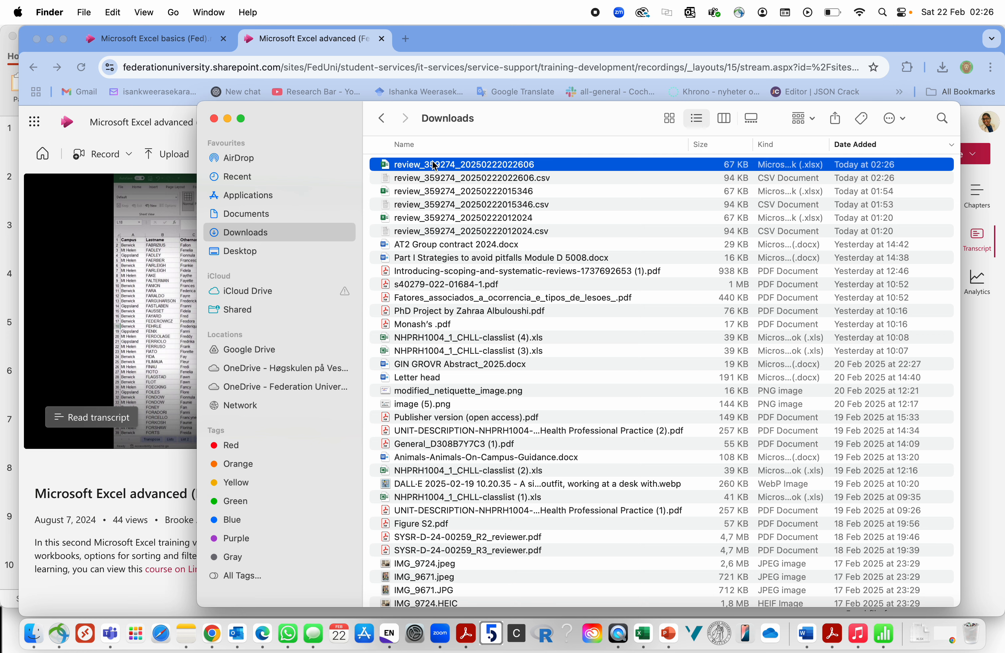
pyautogui.doubleClick(435, 165)
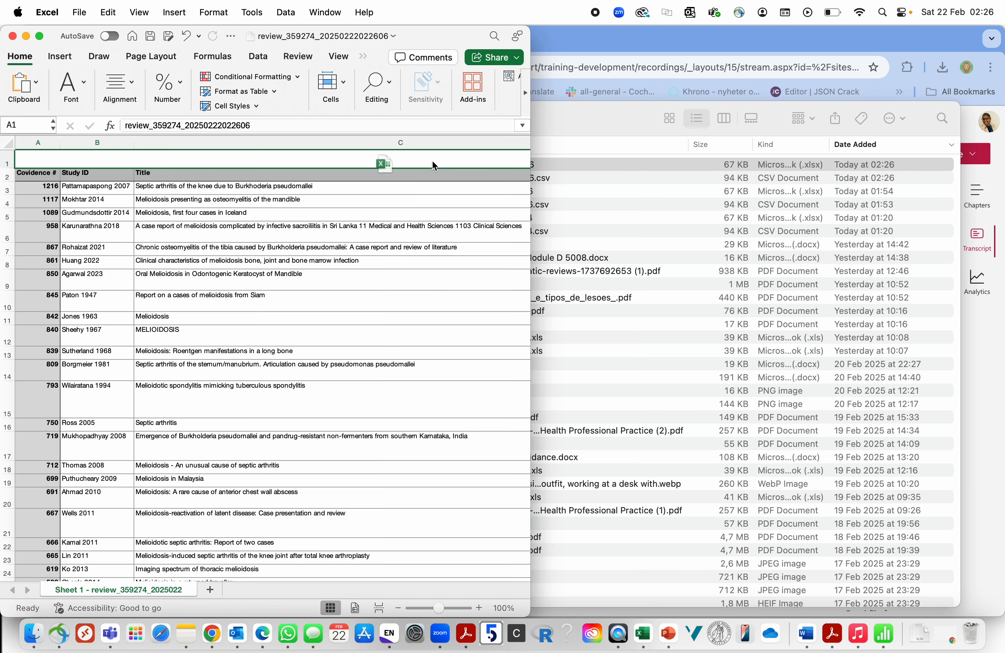
pyautogui.moveTo(532, 302); pyautogui.dragTo(920, 312)
# Look across the exported consensus sheet, from the paper titles and authors to the sample size, study design and diagnosis columns
pyautogui.hscroll(15, 286, 291)
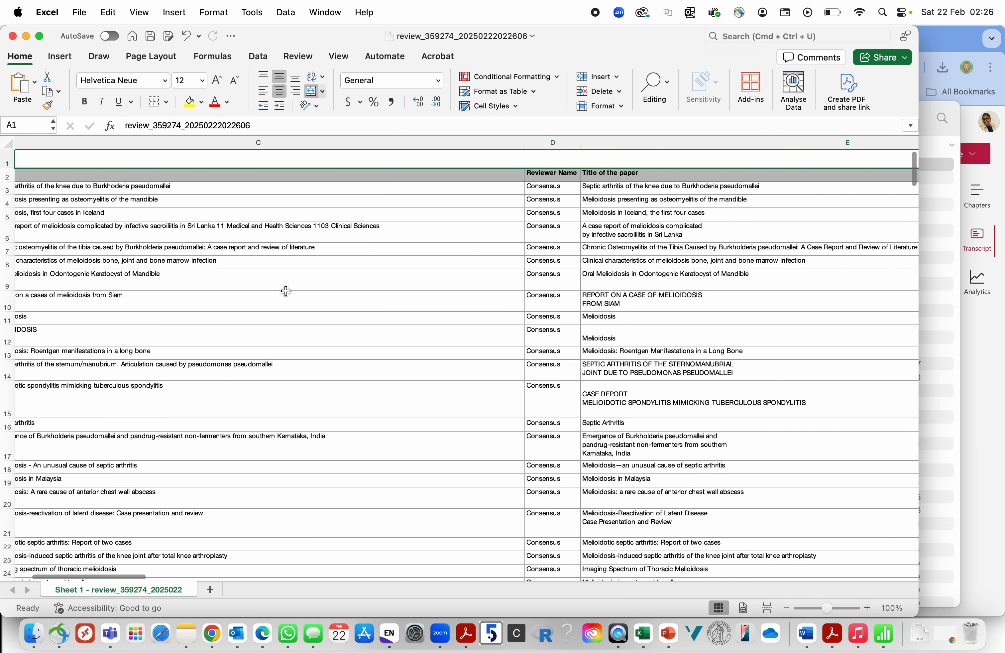
pyautogui.hscroll(8, 286, 291)
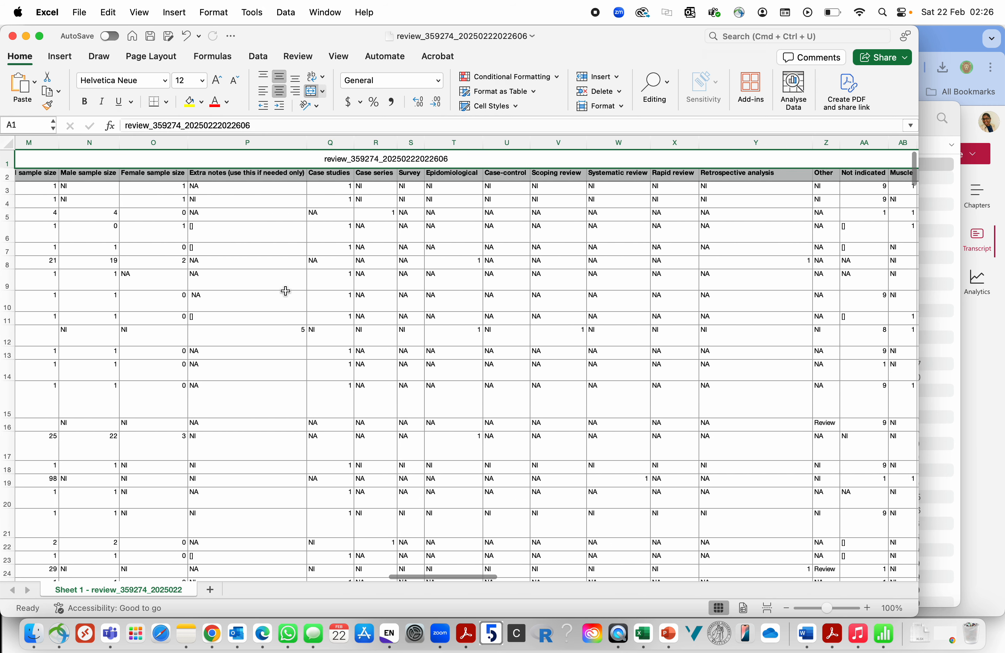
pyautogui.hscroll(-20, 286, 291)
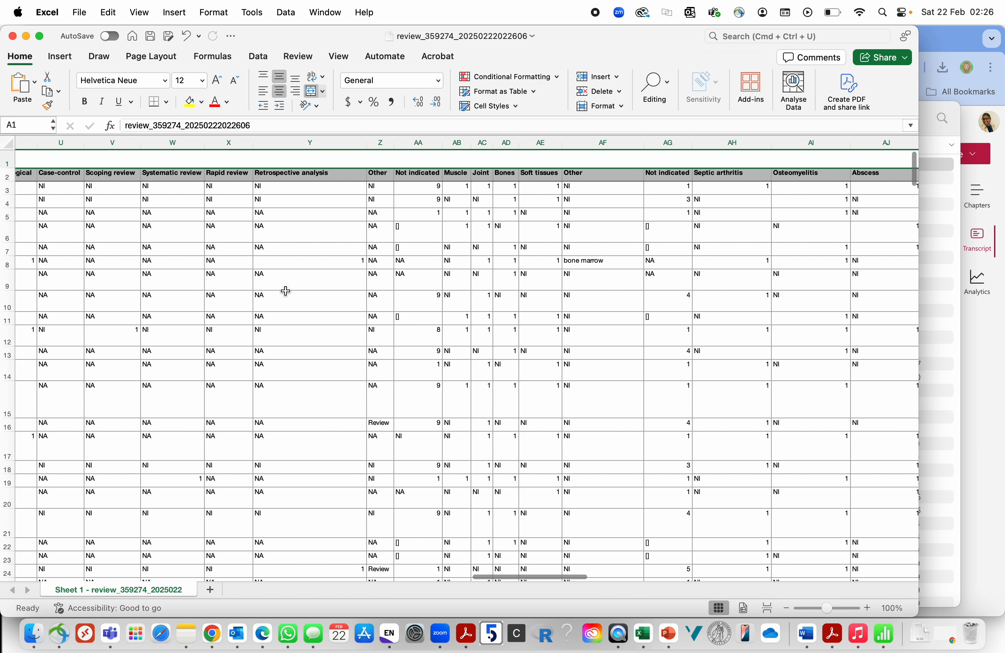
pyautogui.hscroll(-5, 286, 291)
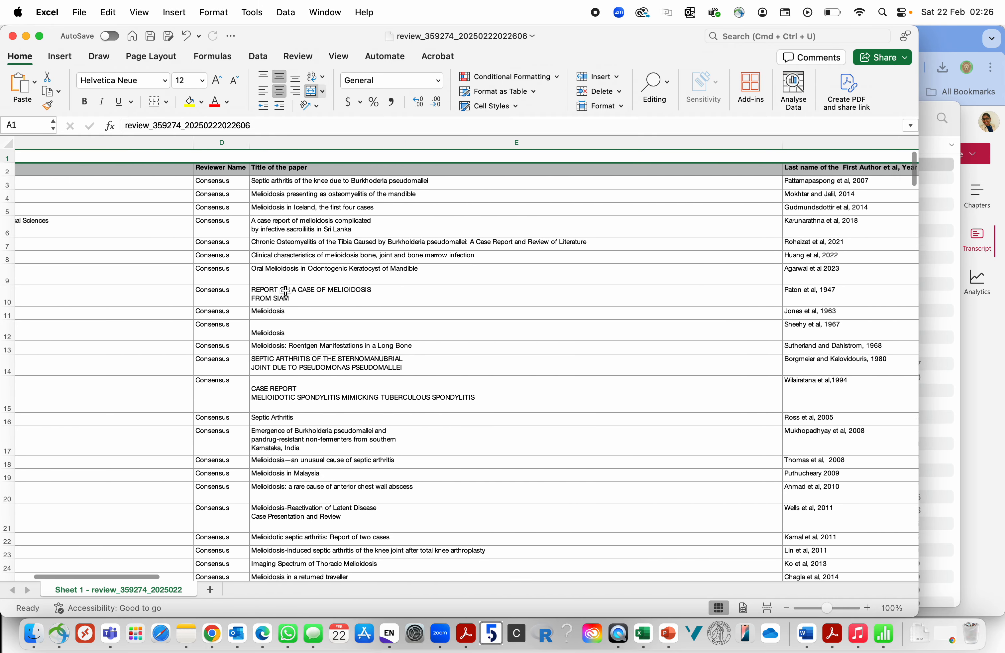
pyautogui.hscroll(8, 286, 291)
pyautogui.scroll(5, 284, 291)
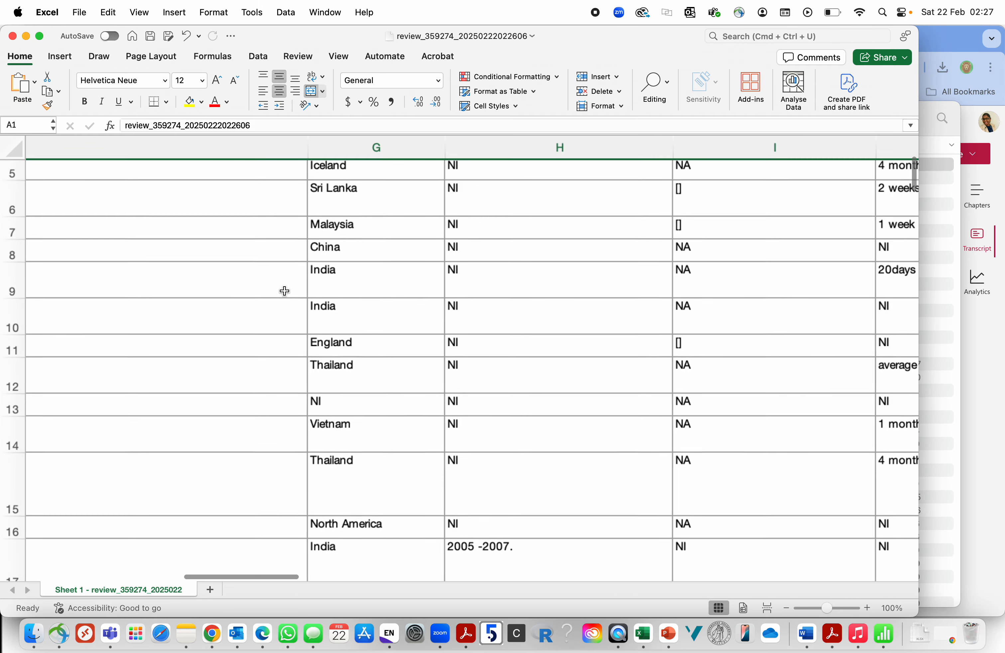
pyautogui.scroll(3, 285, 291)
pyautogui.hscroll(-10, 444, 304)
pyautogui.hscroll(-3, 273, 289)
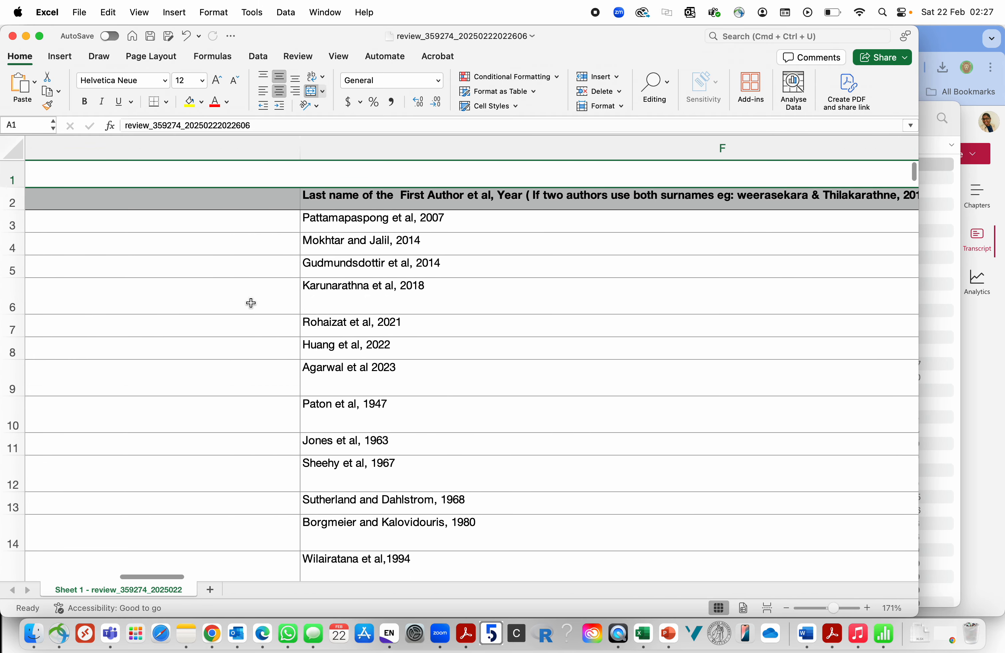
# Examine the extracted entries under Country of publication, Data collection period, Duration of the condition, Occupation and Age
pyautogui.hscroll(10, 254, 299)
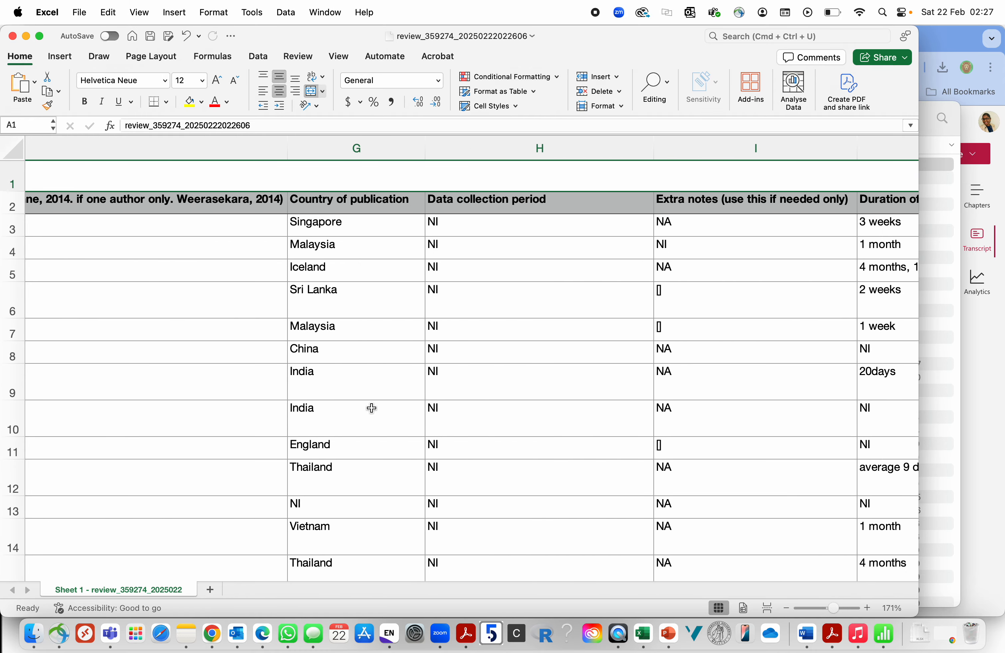
pyautogui.scroll(-5, 370, 406)
pyautogui.scroll(5, 363, 469)
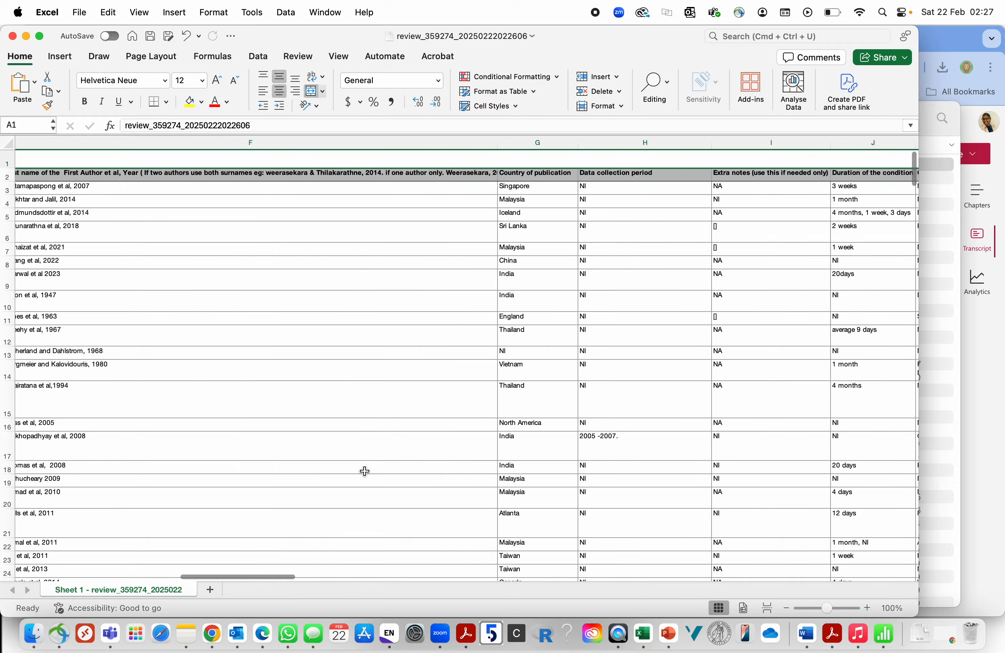
pyautogui.hscroll(10, 365, 470)
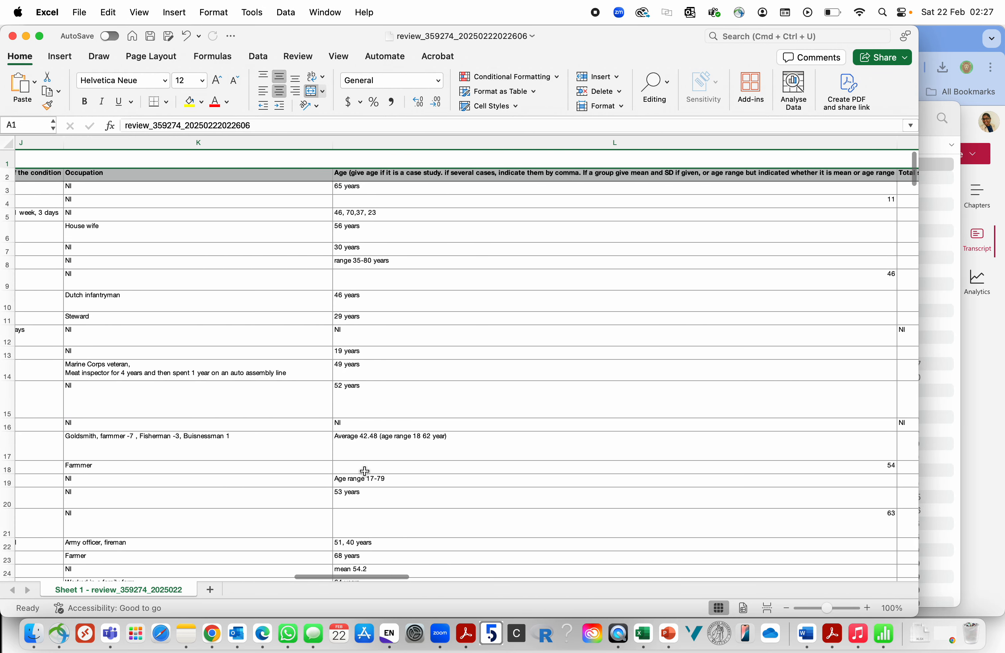
pyautogui.scroll(5, 364, 471)
pyautogui.scroll(5, 365, 471)
pyautogui.hscroll(-2, 364, 471)
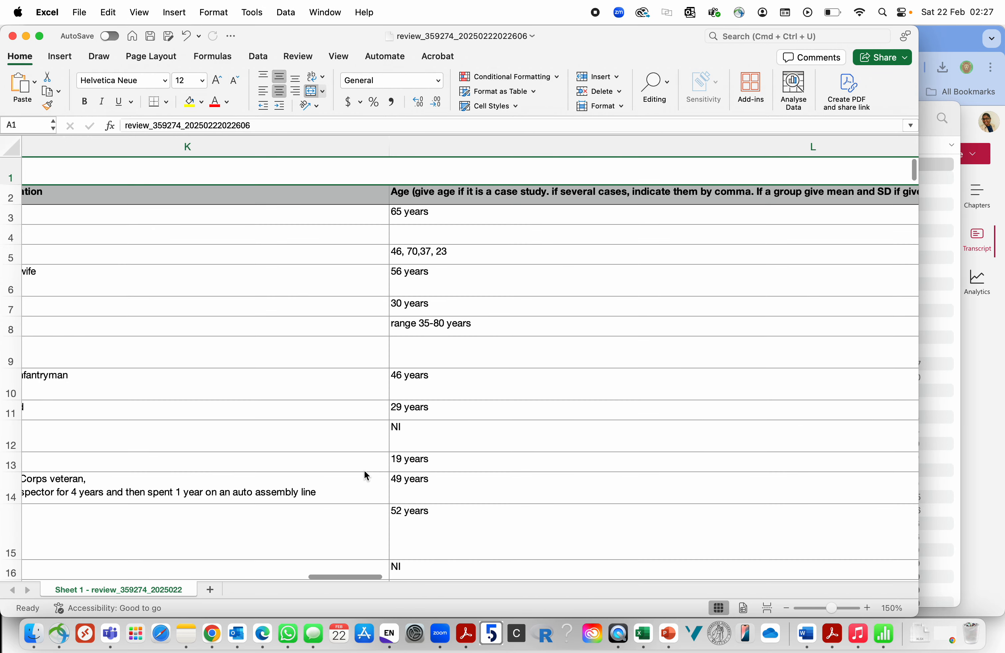
pyautogui.scroll(-1, 364, 471)
pyautogui.hscroll(1, 364, 471)
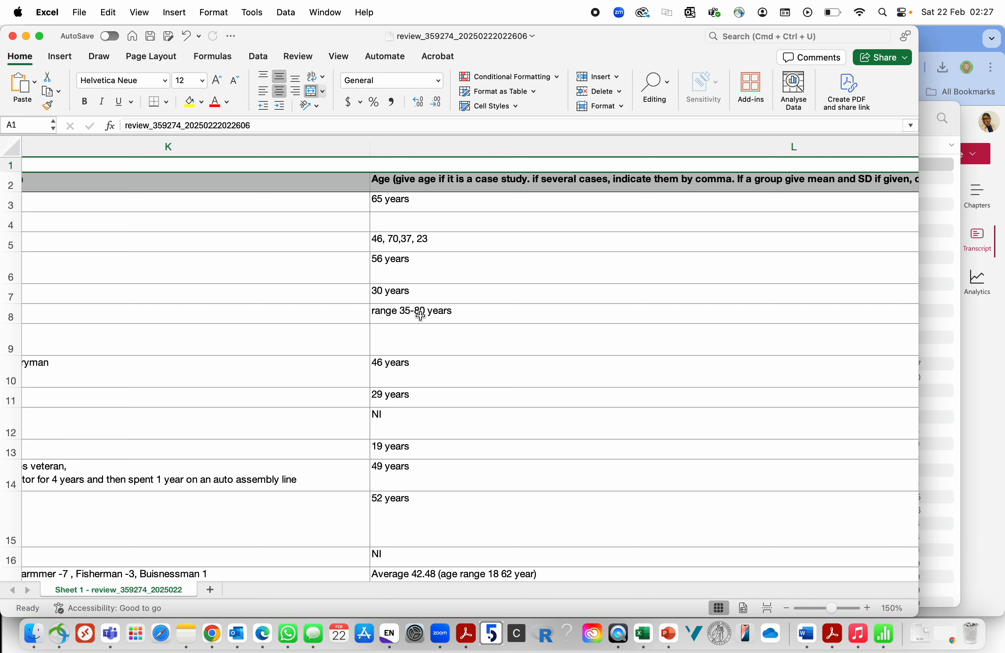
# Look through the Age and Occupation entries in the lower rows, and return to the study ID and title columns
pyautogui.scroll(-10, 517, 455)
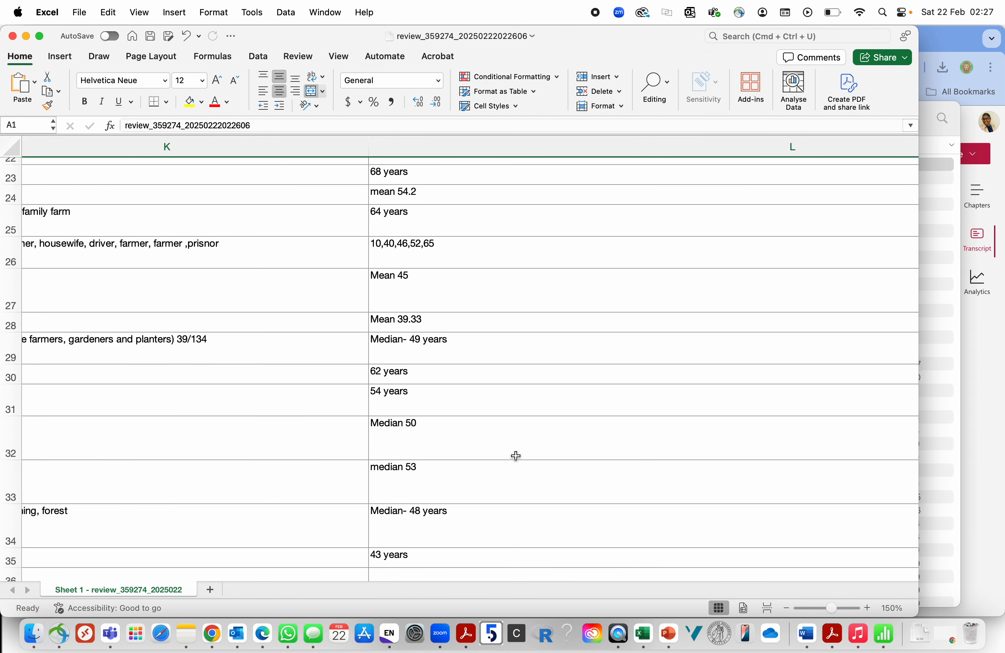
pyautogui.scroll(-3, 516, 455)
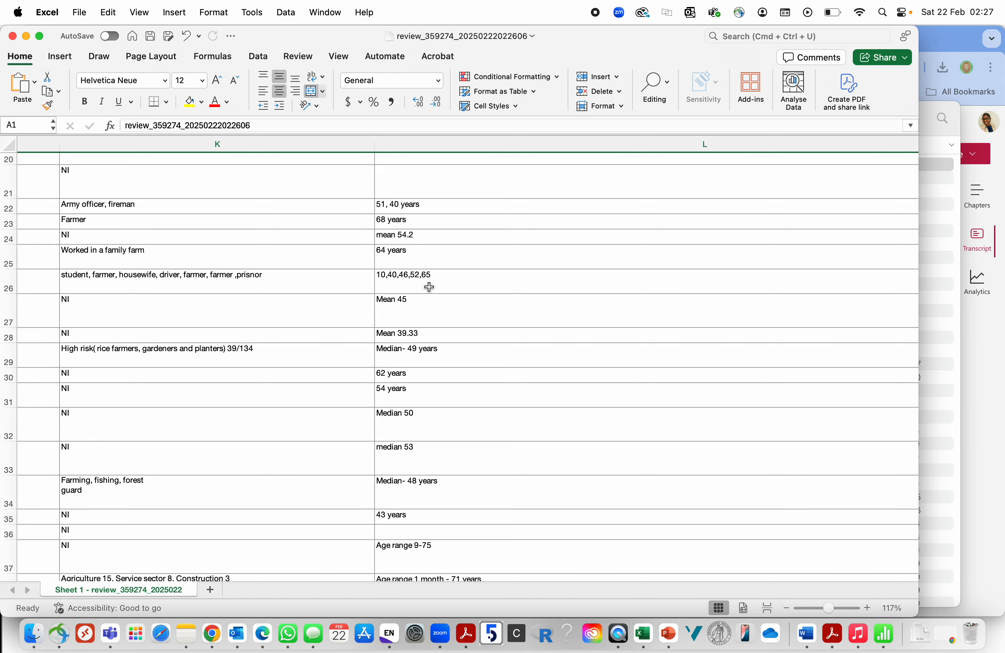
pyautogui.hotkey('ctrl', 'Up')
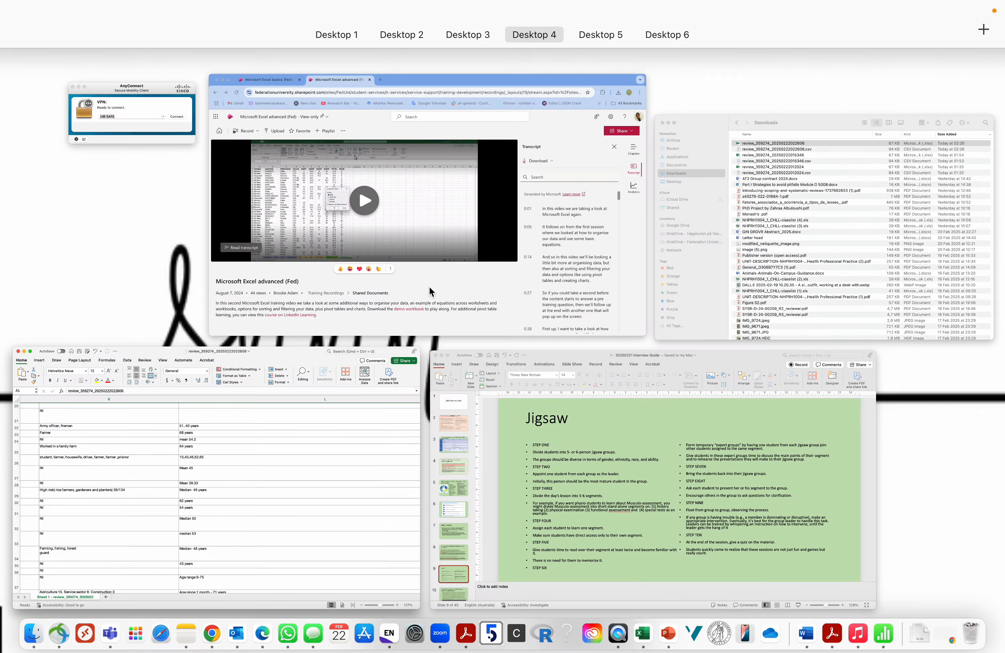
pyautogui.click(335, 431)
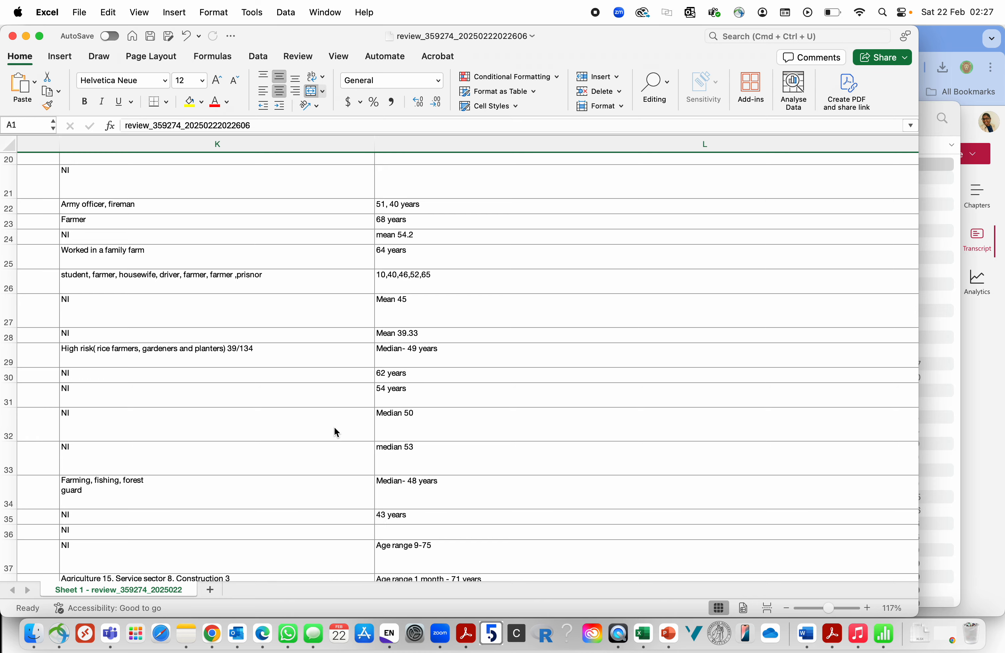
pyautogui.hscroll(-15, 334, 428)
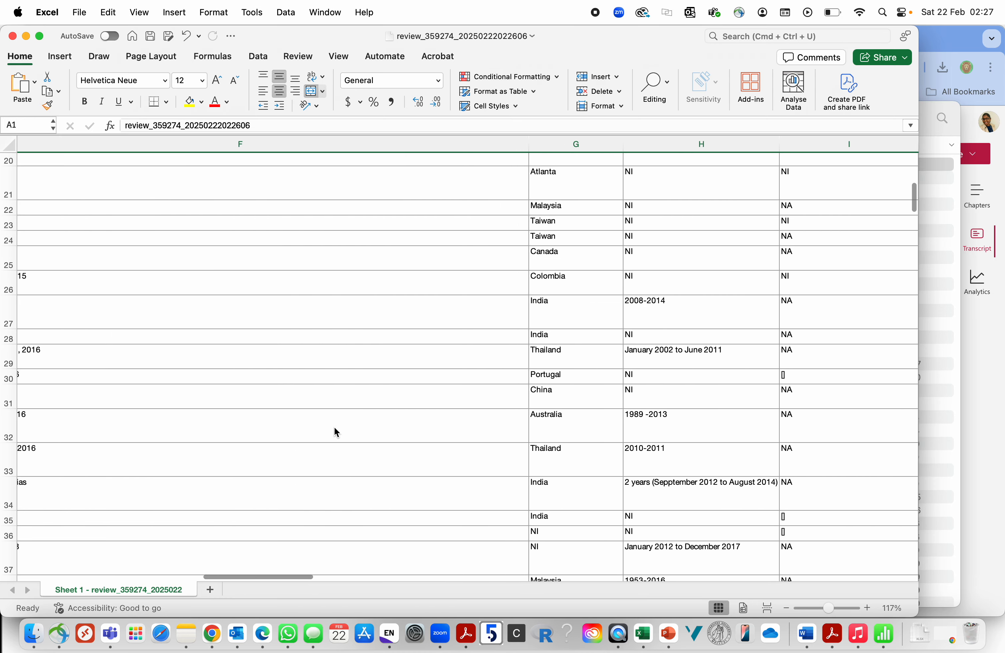
pyautogui.scroll(1, 335, 429)
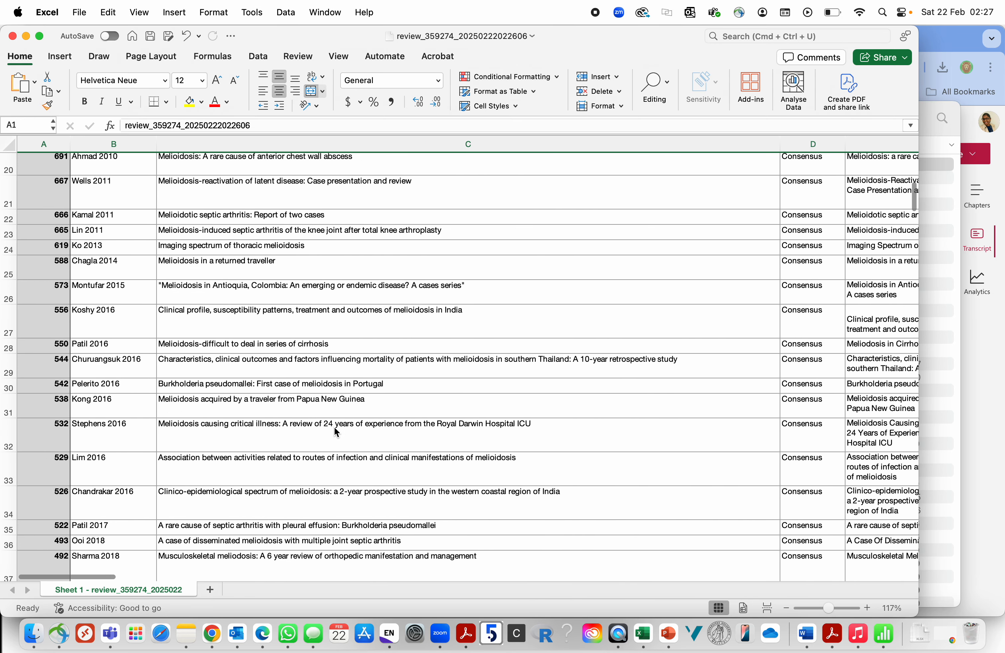